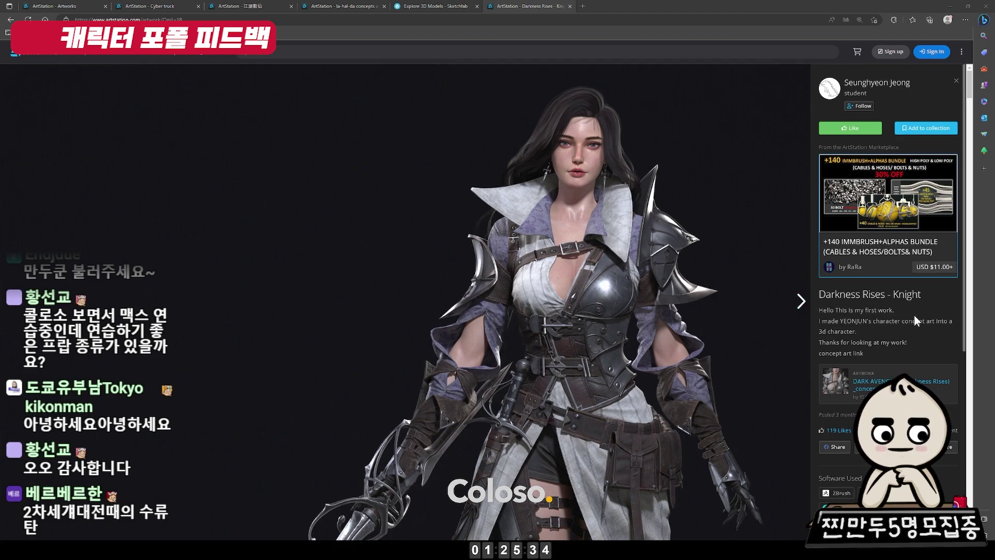
Select and deselect lines of the Darkness Rises - Knight project description
drag(913, 311, 818, 310)
click(821, 324)
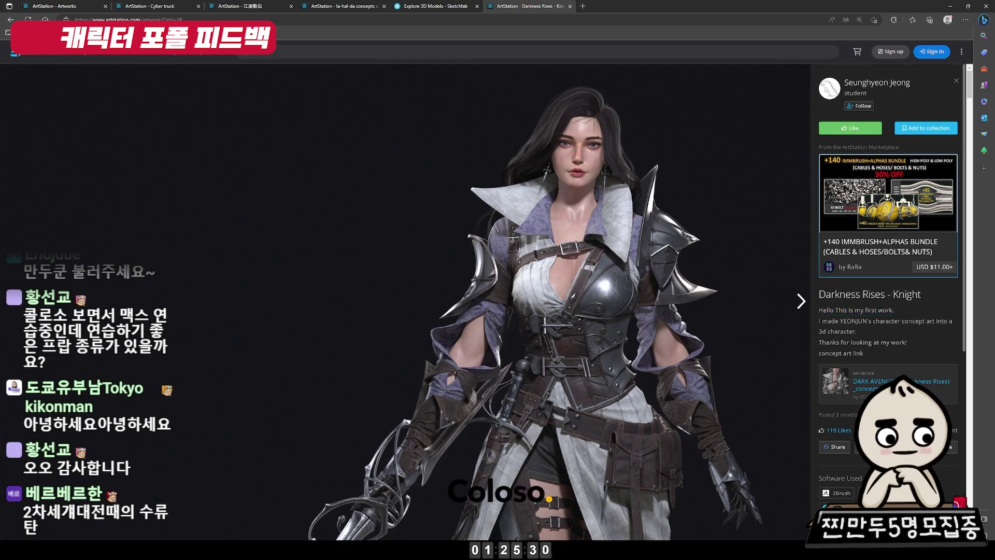
drag(822, 323, 884, 335)
click(874, 350)
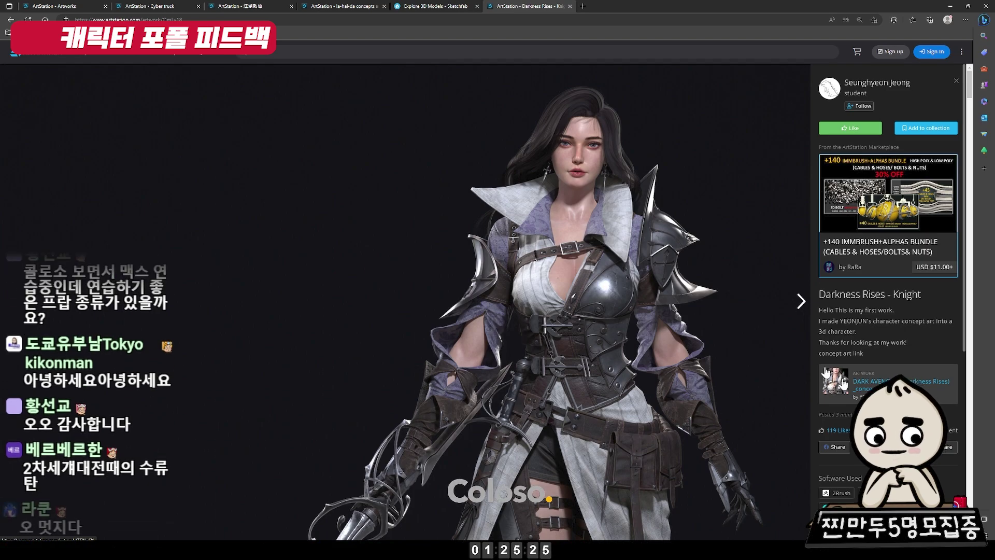
Scroll the knight renders down to the sword close-up and start a screen capture
scroll(412, 247, down, 2)
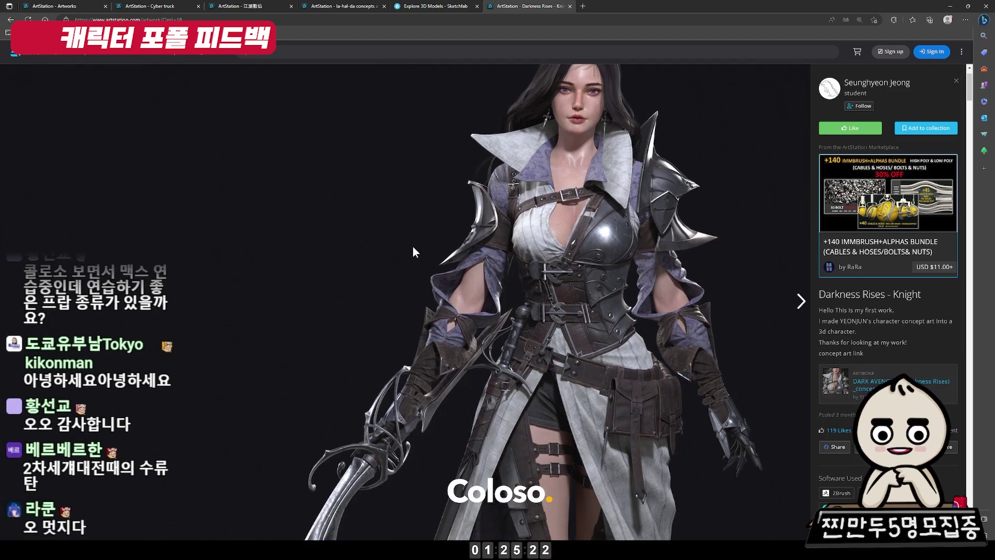
scroll(406, 254, down, 3)
scroll(406, 254, down, 3)
scroll(406, 254, down, 2)
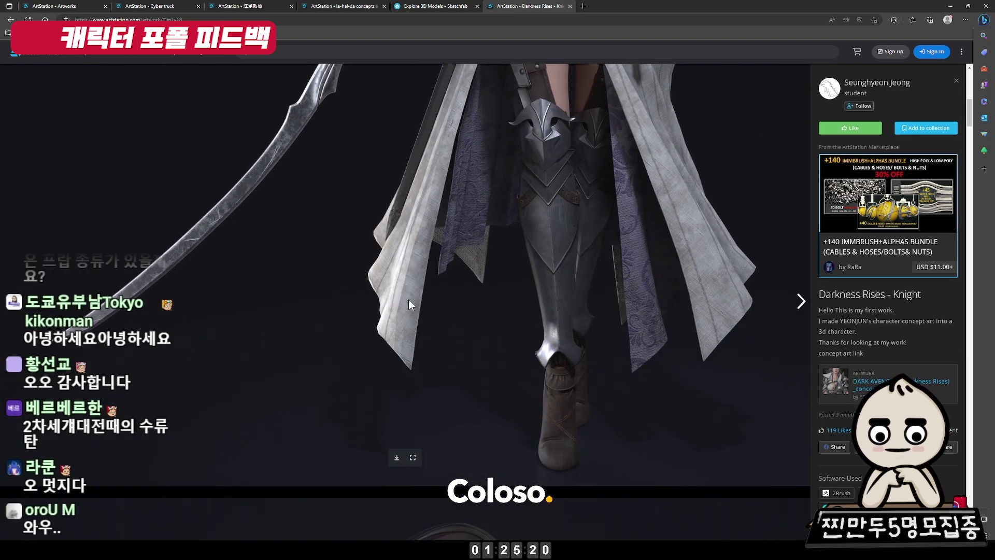
scroll(408, 299, down, 3)
scroll(410, 300, down, 2)
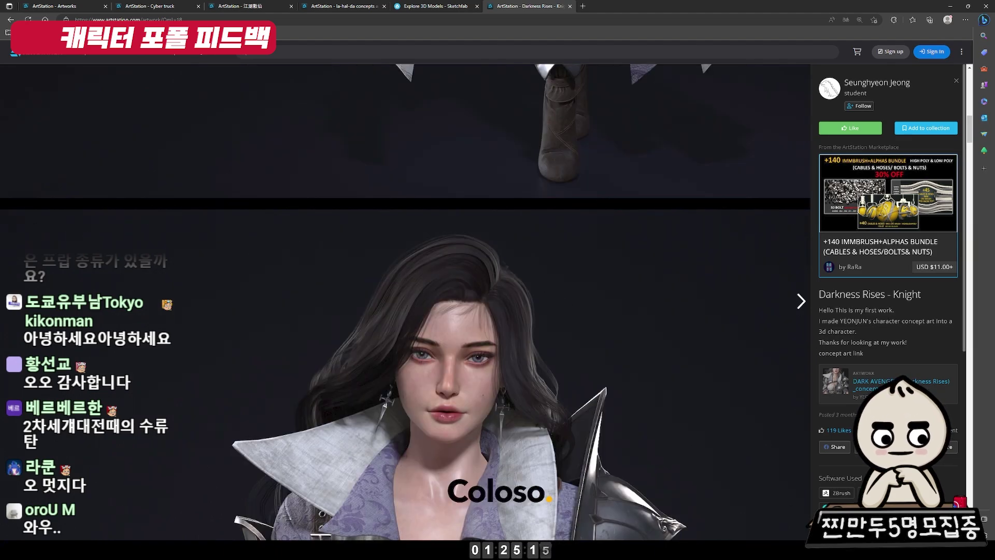
scroll(424, 287, down, 5)
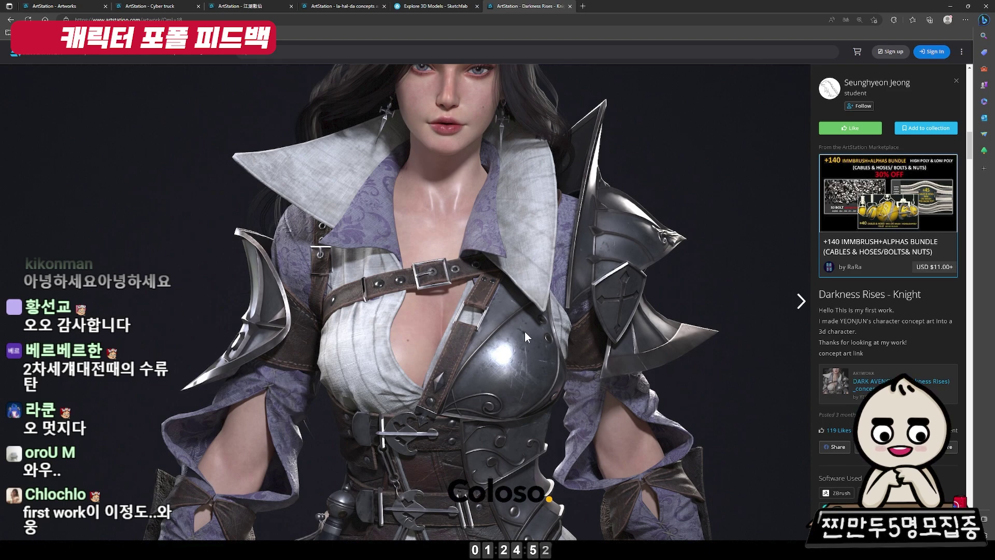
scroll(565, 337, down, 3)
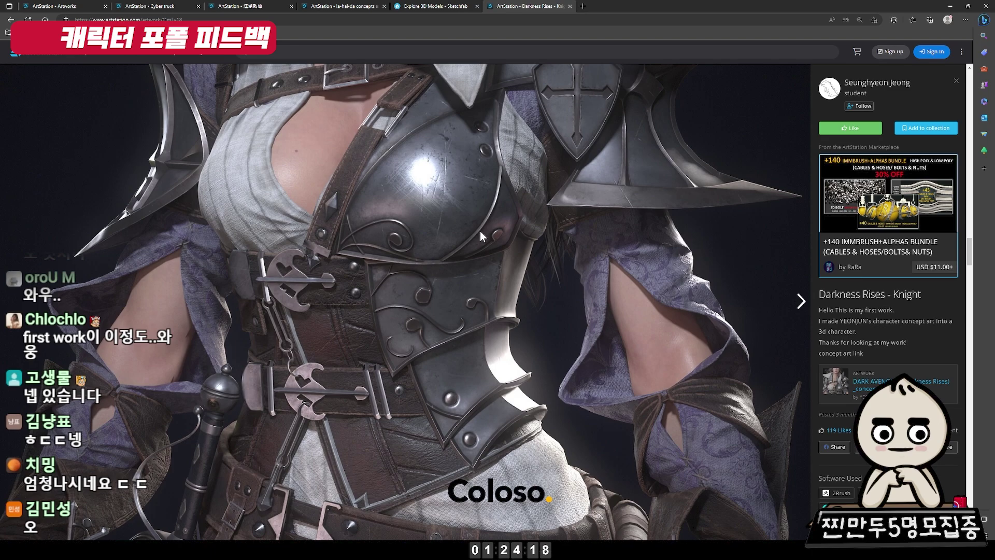
scroll(502, 254, down, 5)
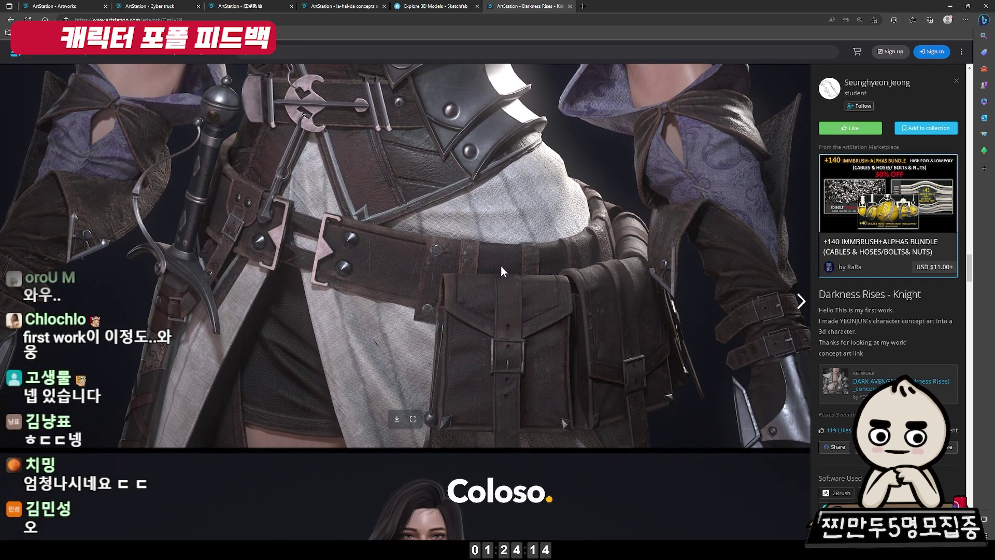
scroll(501, 266, down, 5)
scroll(502, 266, down, 5)
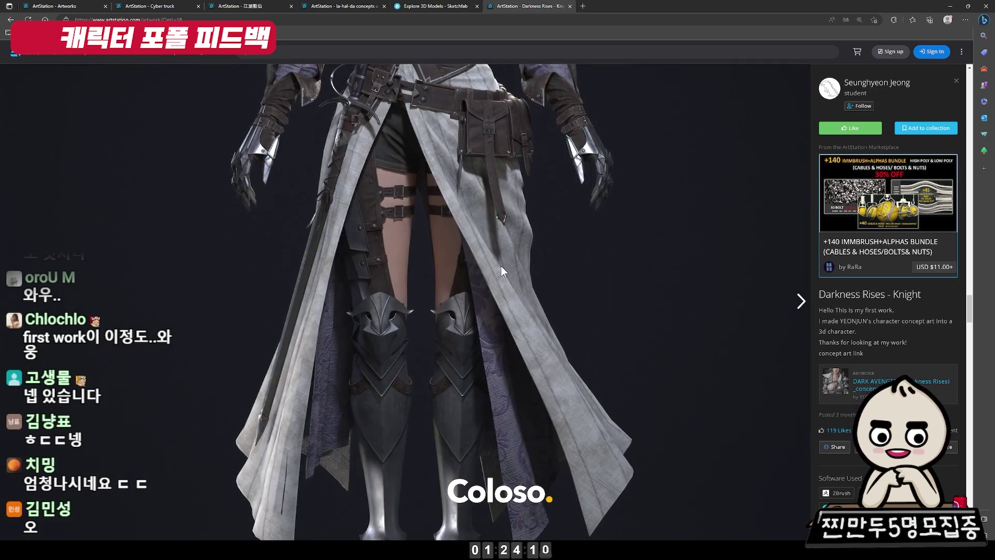
scroll(502, 266, down, 5)
scroll(501, 265, down, 3)
scroll(501, 266, down, 5)
scroll(501, 265, down, 5)
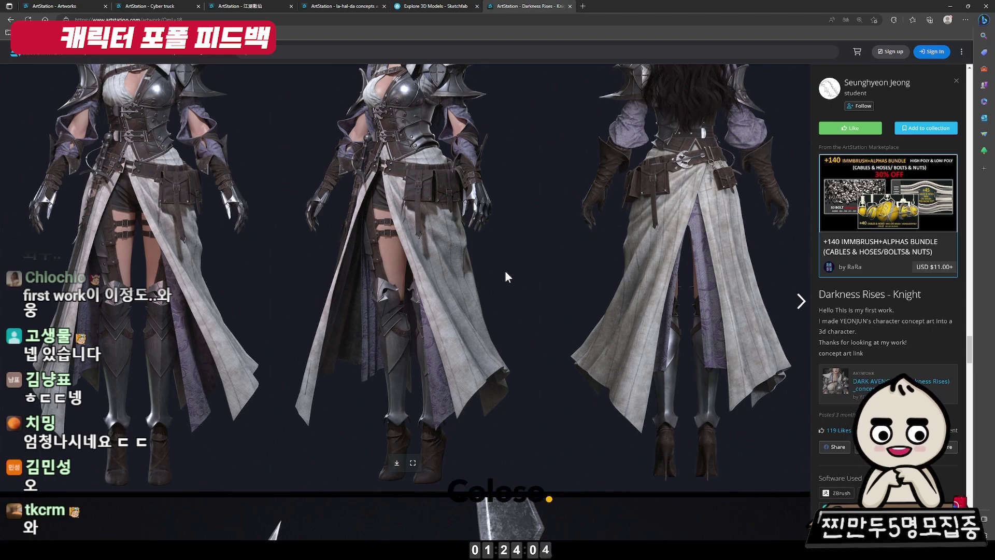
scroll(504, 273, down, 5)
scroll(506, 273, down, 5)
scroll(508, 273, up, 5)
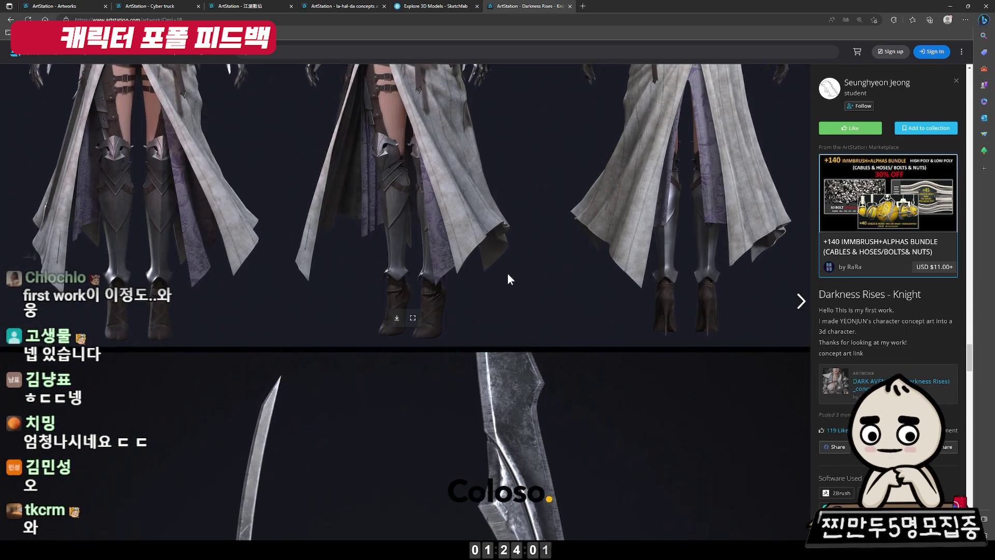
scroll(508, 272, up, 5)
scroll(508, 272, up, 5)
scroll(509, 273, down, 5)
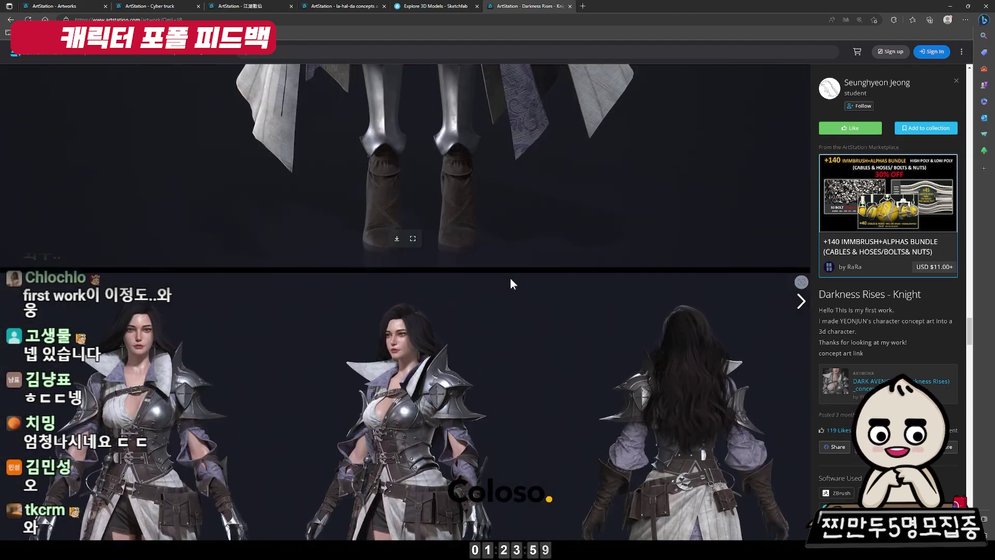
scroll(511, 278, down, 3)
scroll(515, 275, down, 5)
scroll(513, 283, down, 3)
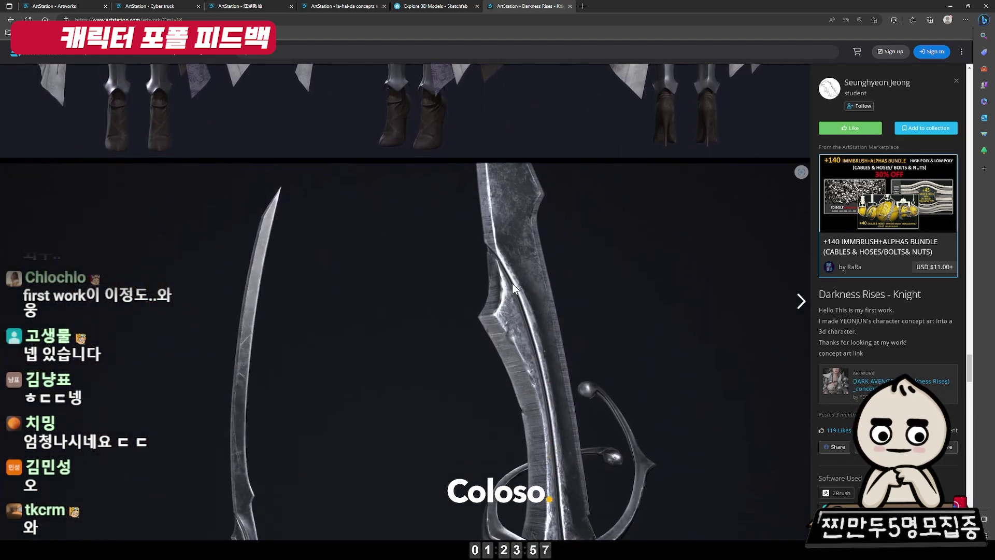
scroll(512, 283, down, 2)
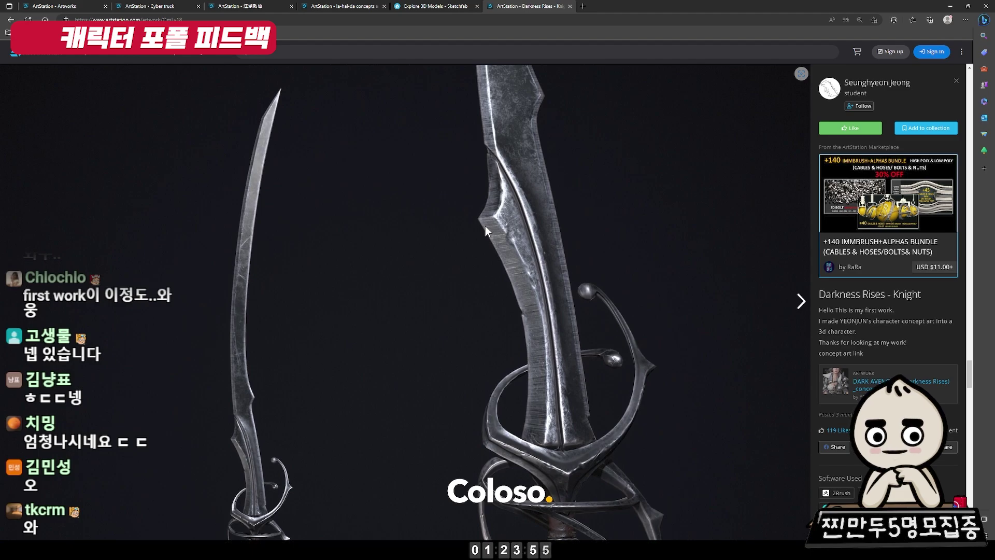
key(super+shift+s)
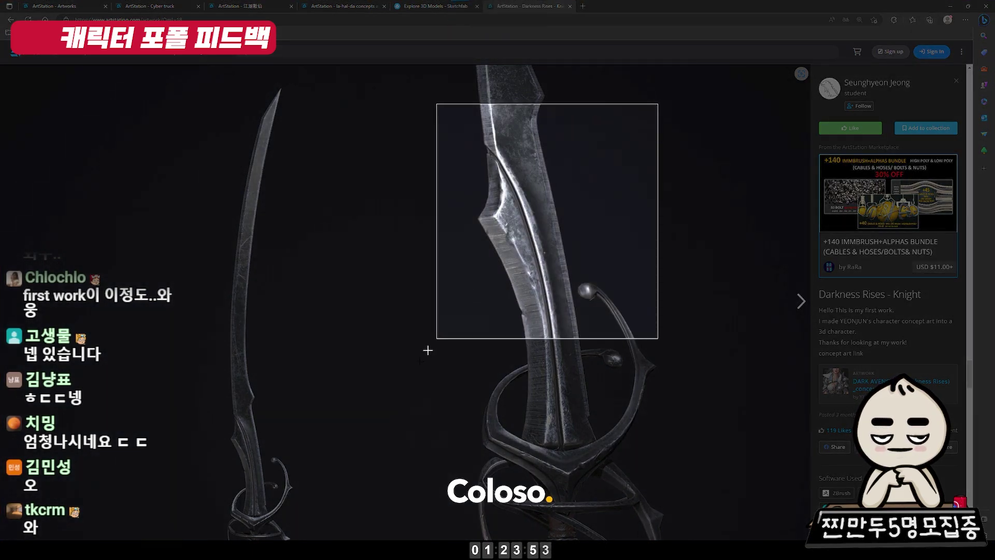
Capture the sword blade close-up and paste it into Photoshop as Layer 5
drag(658, 103, 442, 509)
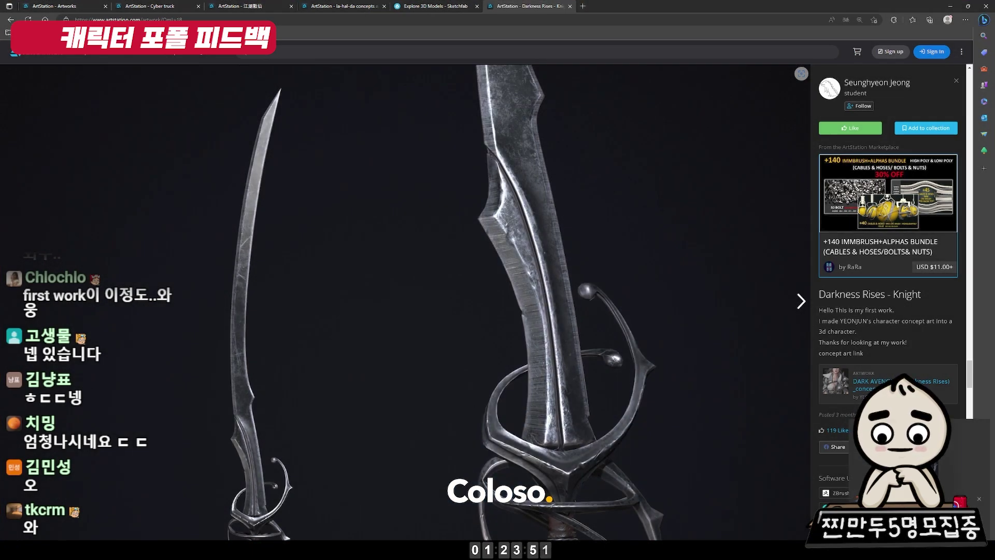
key(alt+Tab)
key(ctrl+v)
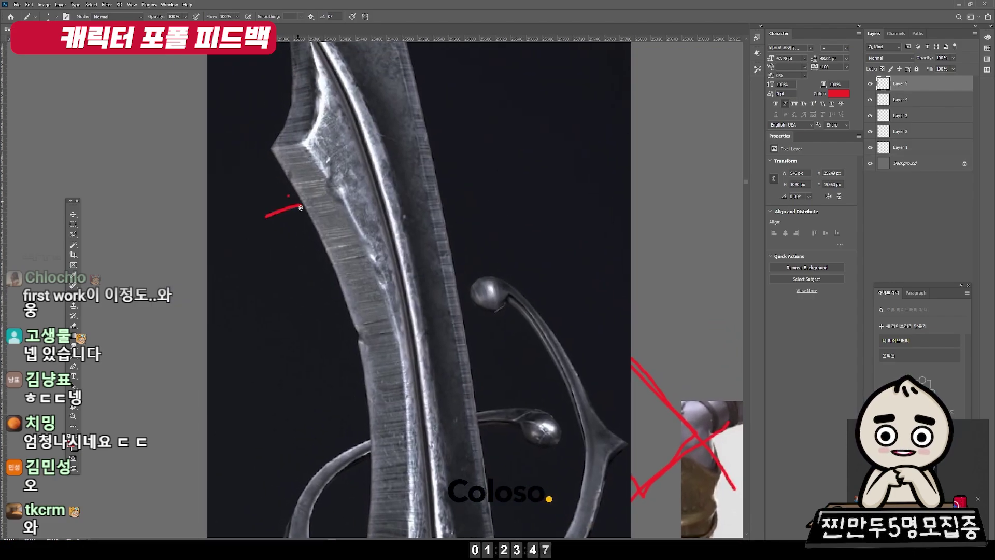
Paint red arrows on the blade, an X across its ridge and a tick on the guard ring
drag(236, 190, 265, 190)
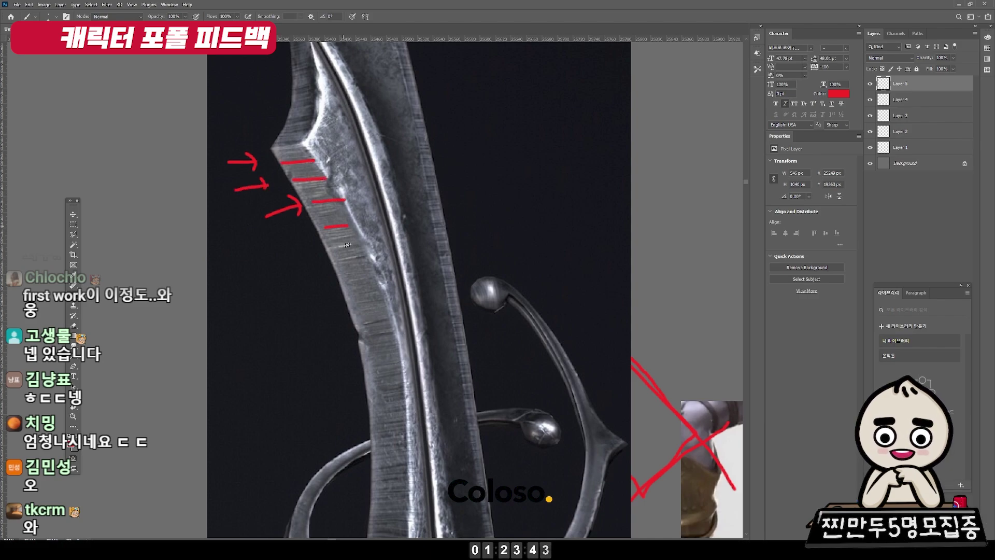
drag(468, 79, 334, 147)
drag(328, 132, 363, 152)
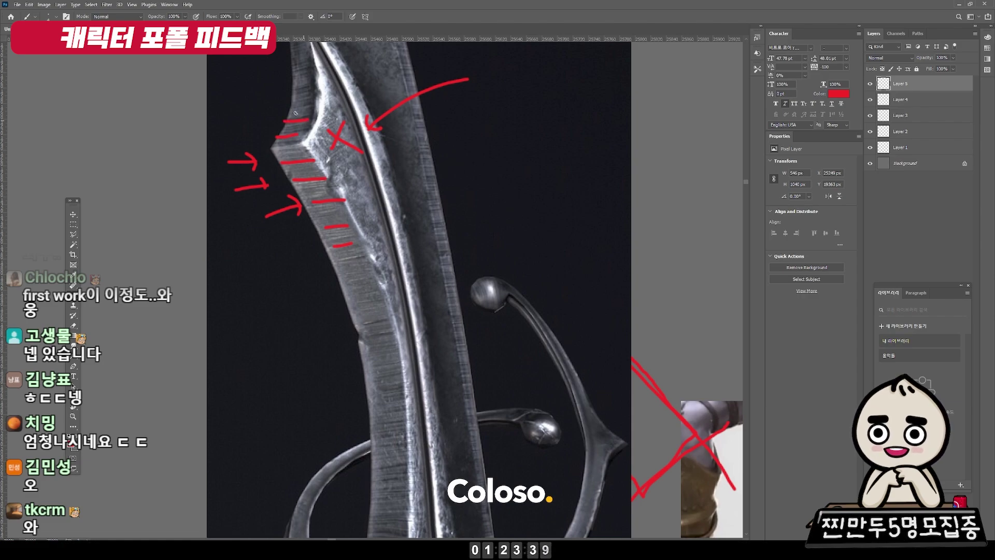
drag(371, 323, 415, 186)
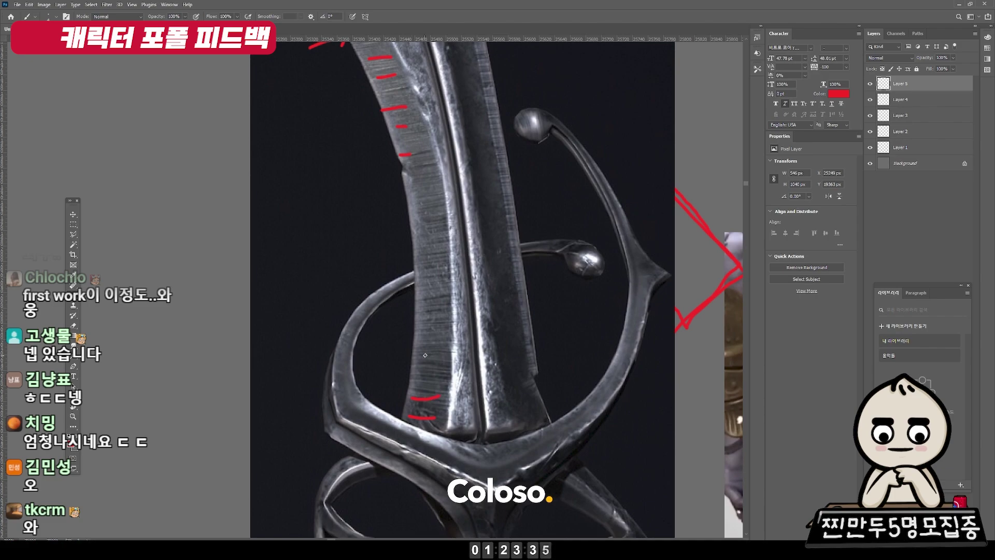
mouse_move(549, 378)
mouse_down()
mouse_move(501, 271)
mouse_move(530, 293)
mouse_up()
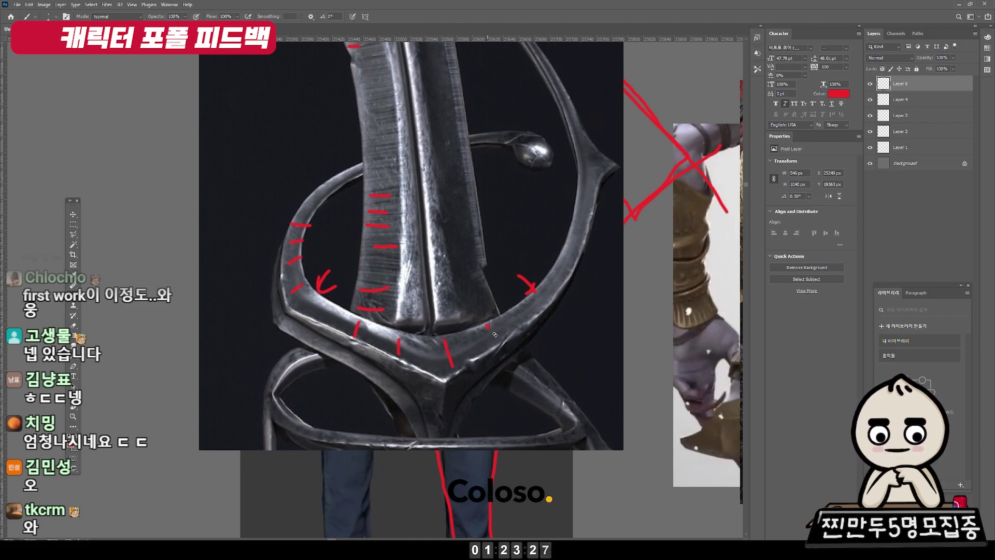
scroll(579, 234, down, 3)
scroll(518, 228, down, 1)
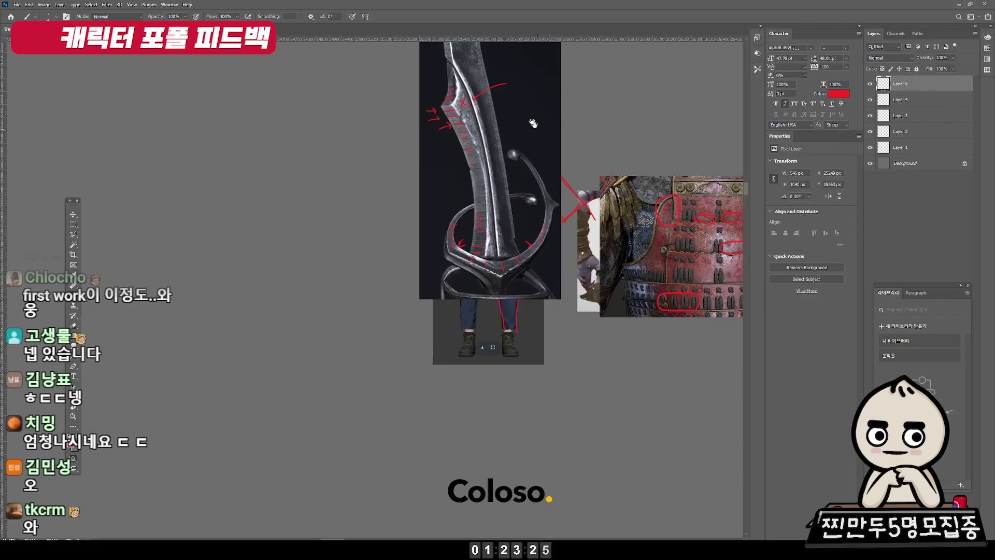
scroll(513, 228, up, 2)
scroll(484, 237, up, 3)
scroll(484, 238, up, 1)
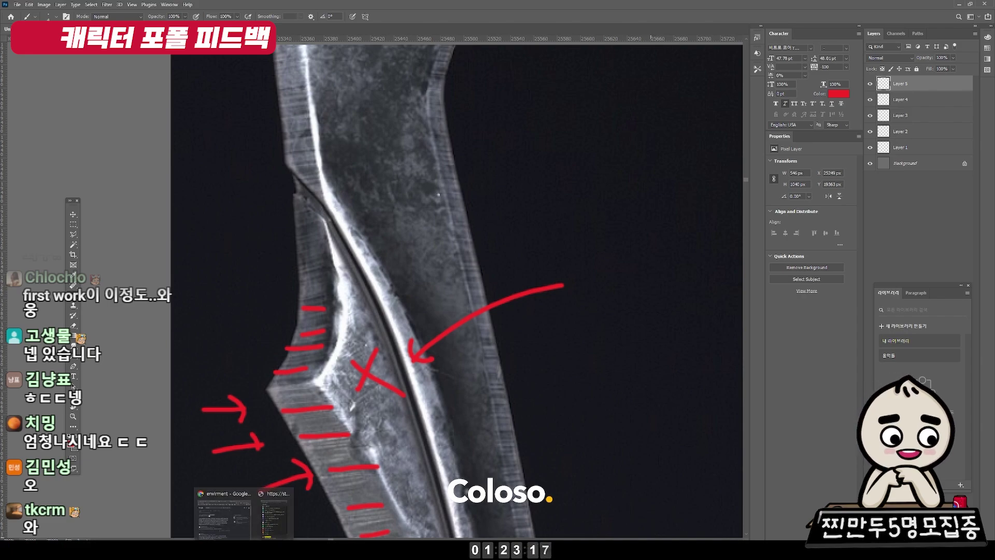
key(alt+Tab)
Scroll through the remaining sword and two-knight images, then switch to Discord
scroll(491, 324, down, 5)
scroll(491, 323, down, 3)
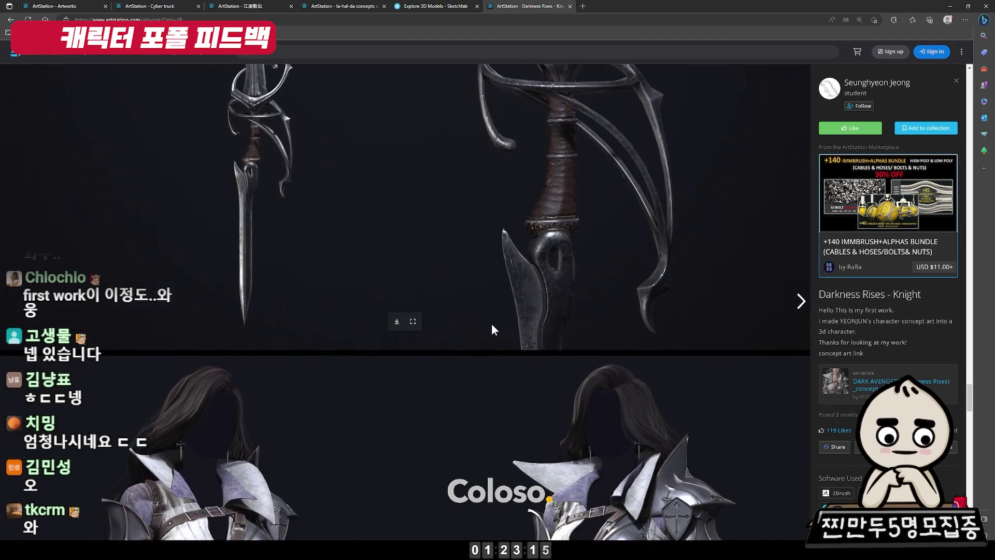
scroll(521, 323, up, 5)
scroll(521, 322, down, 3)
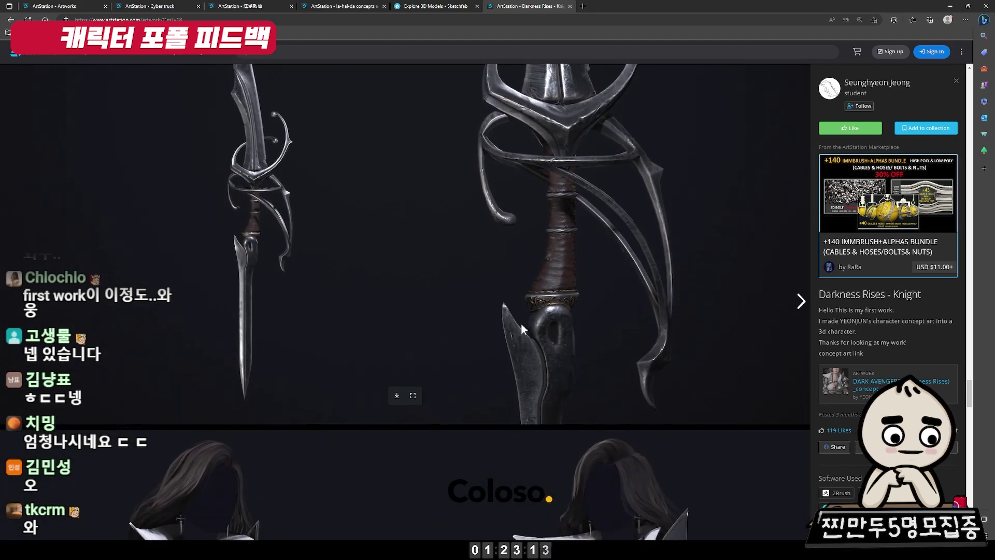
scroll(522, 325, down, 5)
scroll(516, 334, down, 3)
scroll(676, 215, up, 2)
scroll(681, 270, up, 1)
scroll(136, 127, down, 2)
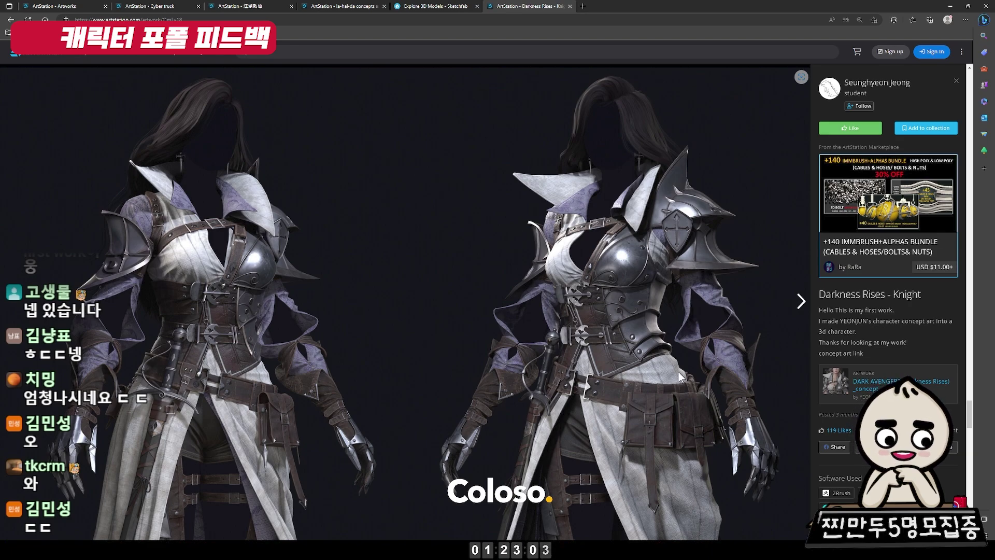
scroll(305, 516, down, 3)
key(alt+Tab)
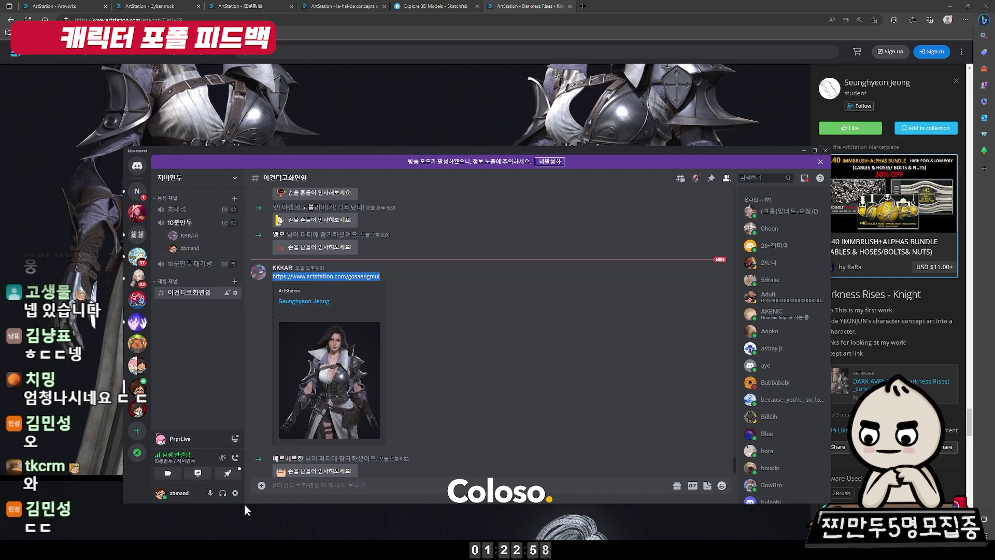
Open and close Discord's voice and video settings, then hide Discord to show the knight page
click(235, 493)
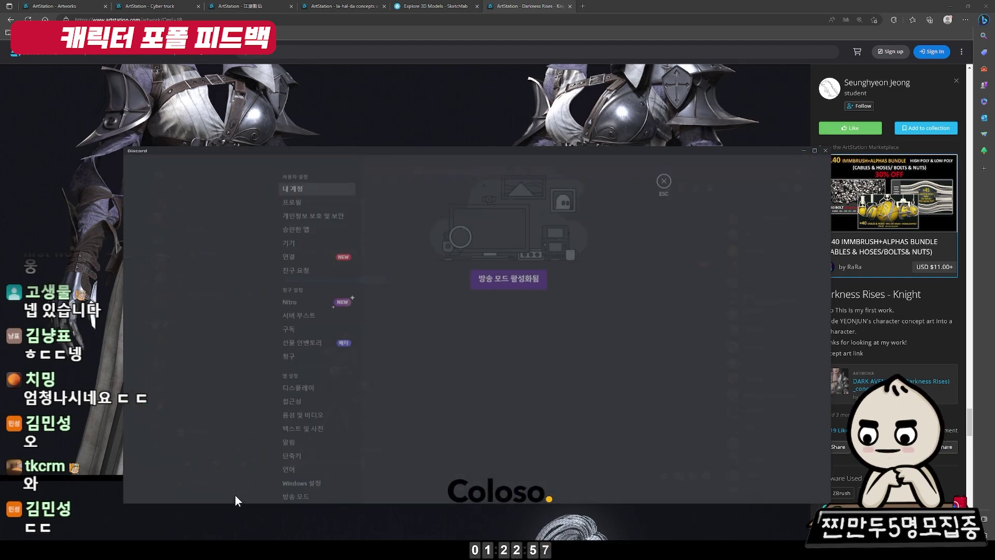
click(328, 412)
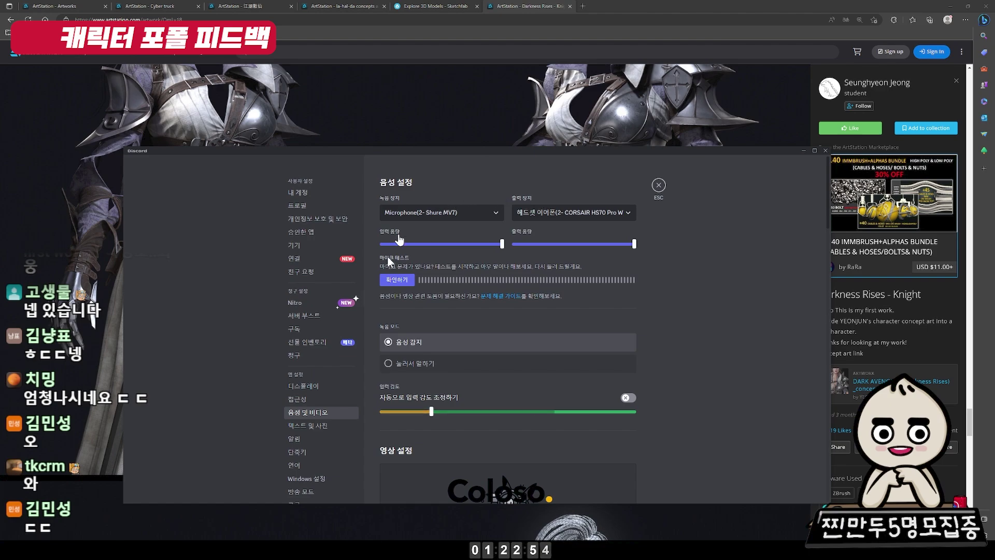
click(659, 185)
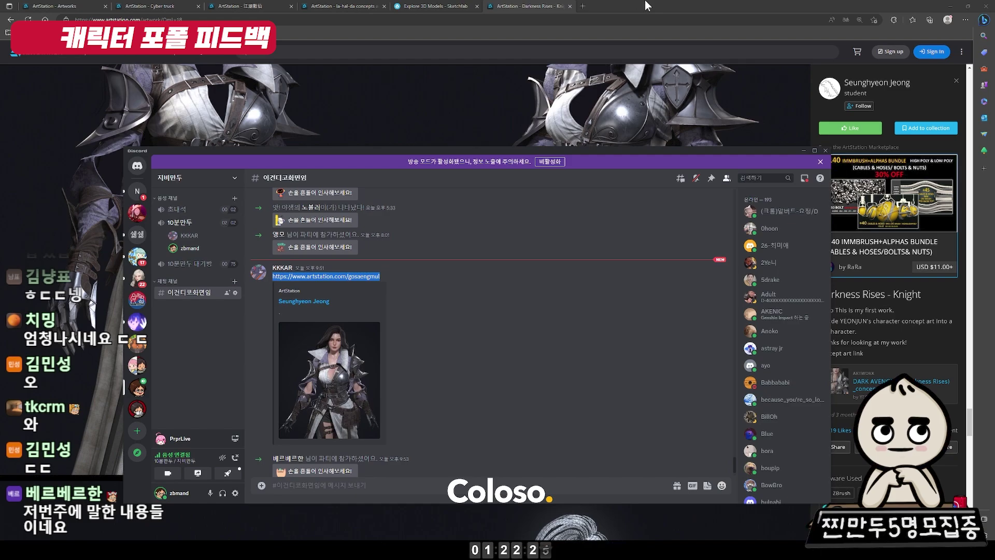
key(alt+Tab)
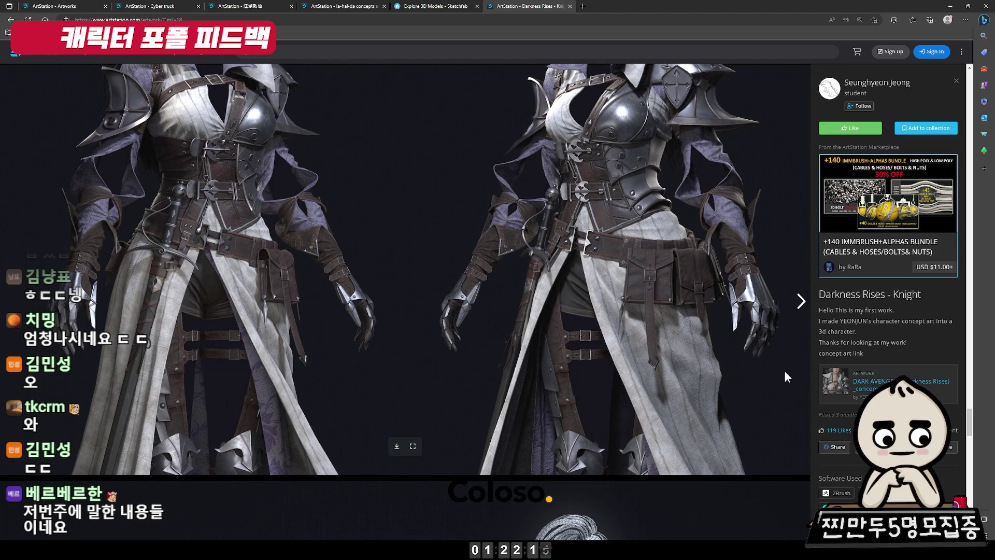
Scroll past the knight images to the horned demon bust study, then bring Discord forward
scroll(624, 366, down, 5)
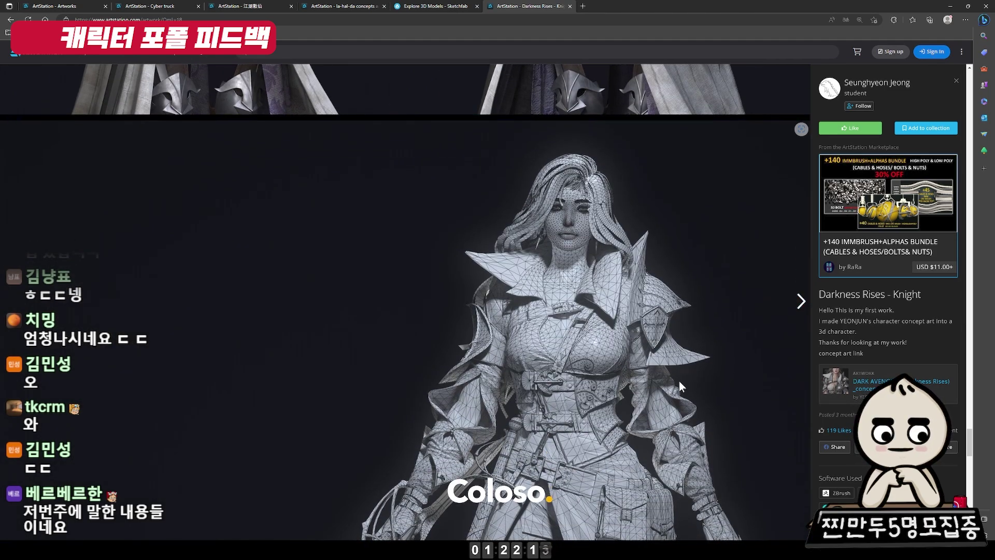
scroll(679, 381, down, 5)
scroll(856, 390, down, 2)
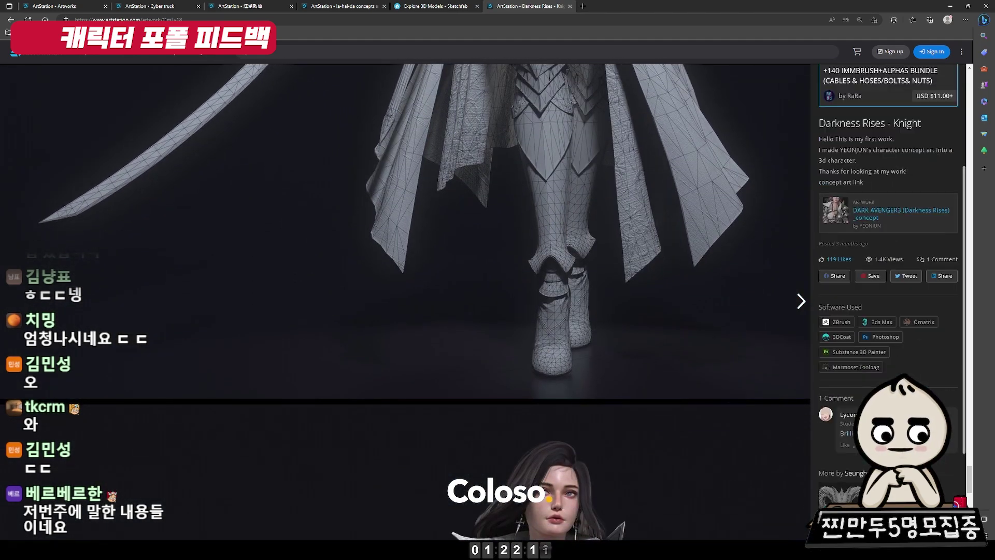
key(Right)
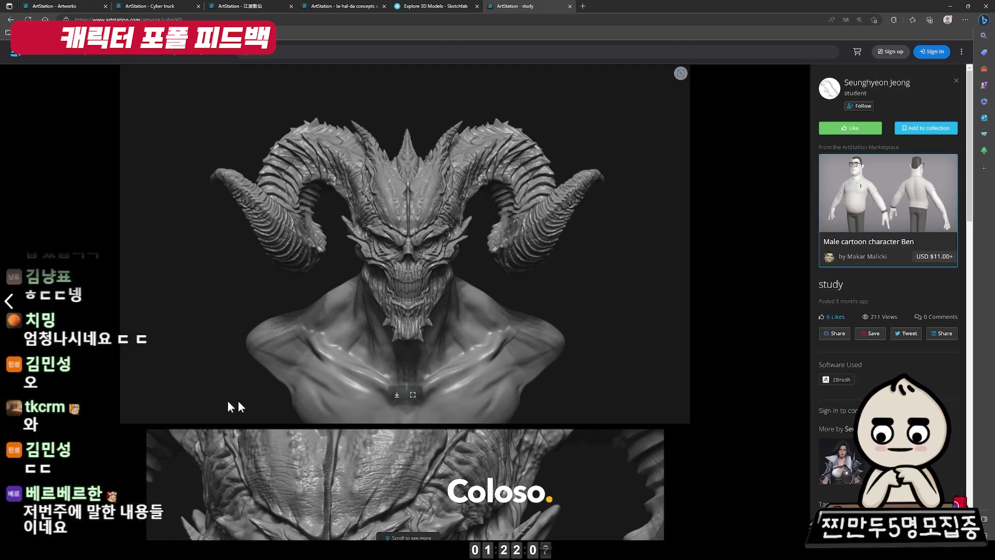
key(alt+Tab)
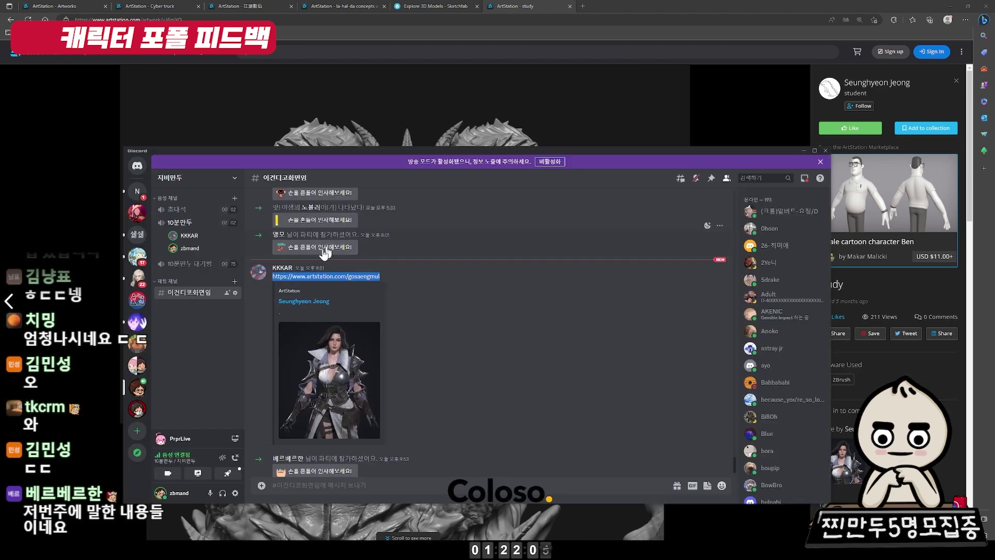
Lower a voice member's user volume slightly below 96%, then hide Discord over the demon study
right_click(218, 244)
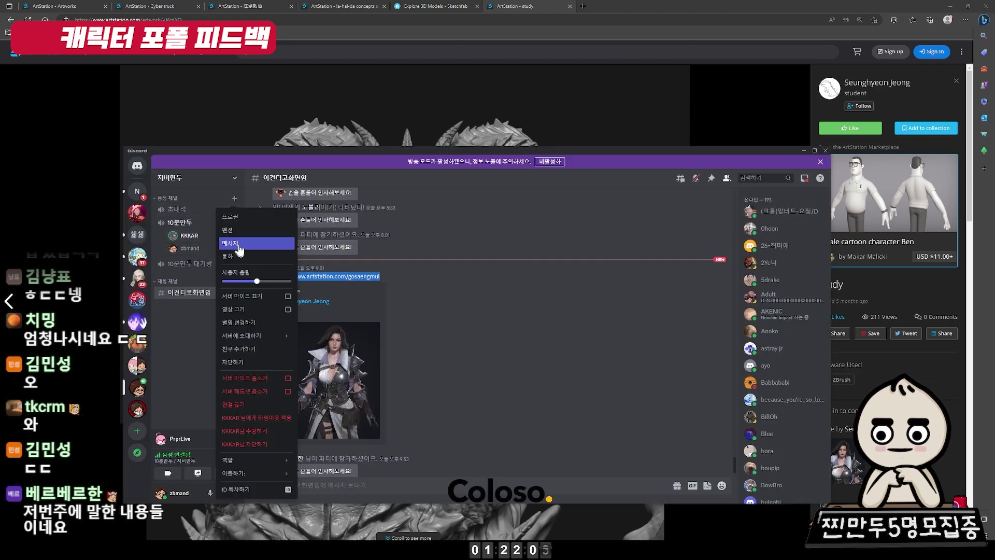
drag(258, 280, 255, 280)
click(208, 97)
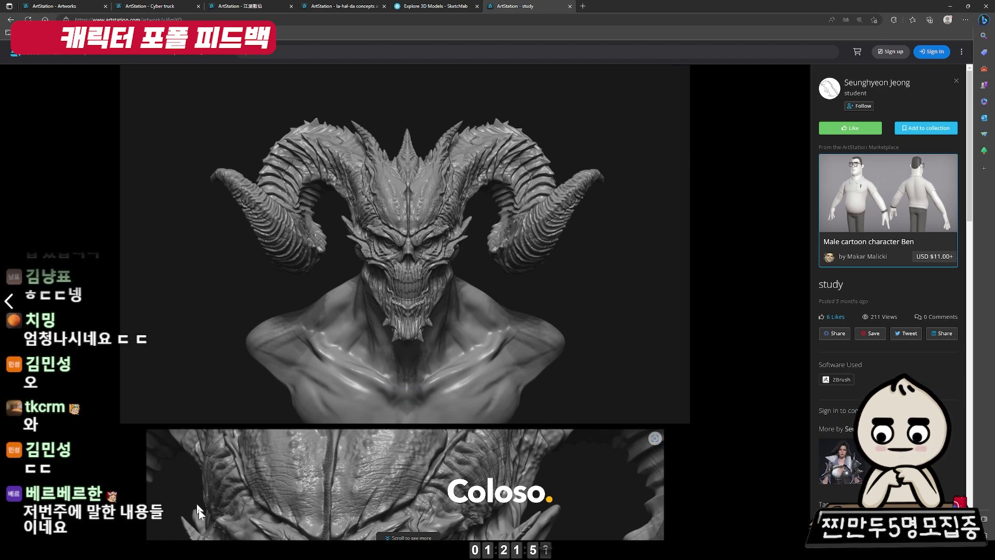
key(alt+Tab)
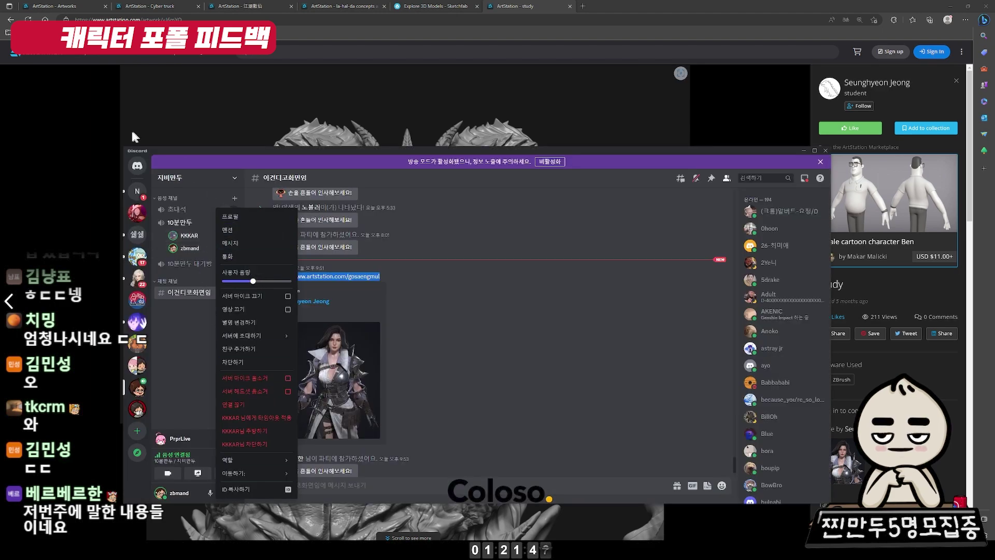
click(79, 126)
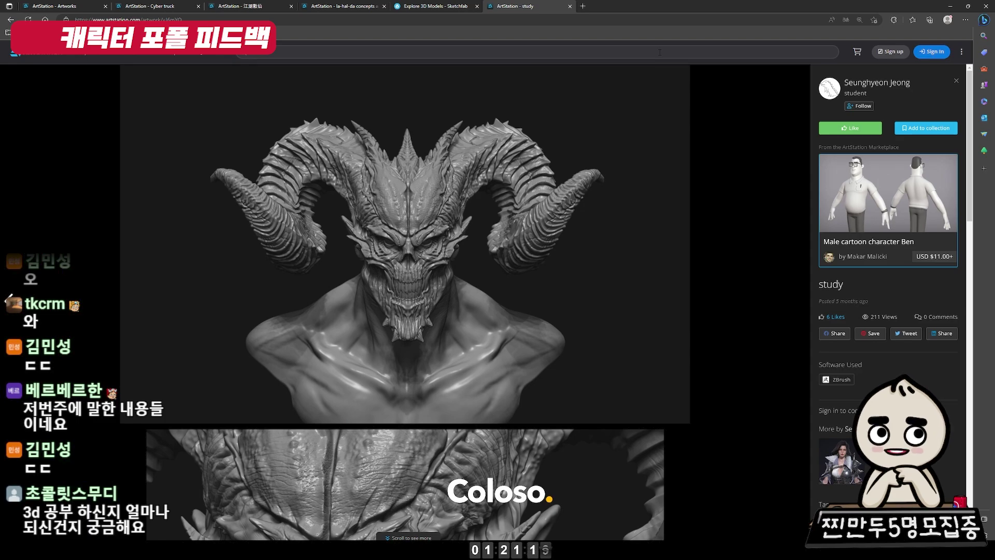
scroll(450, 191, down, 5)
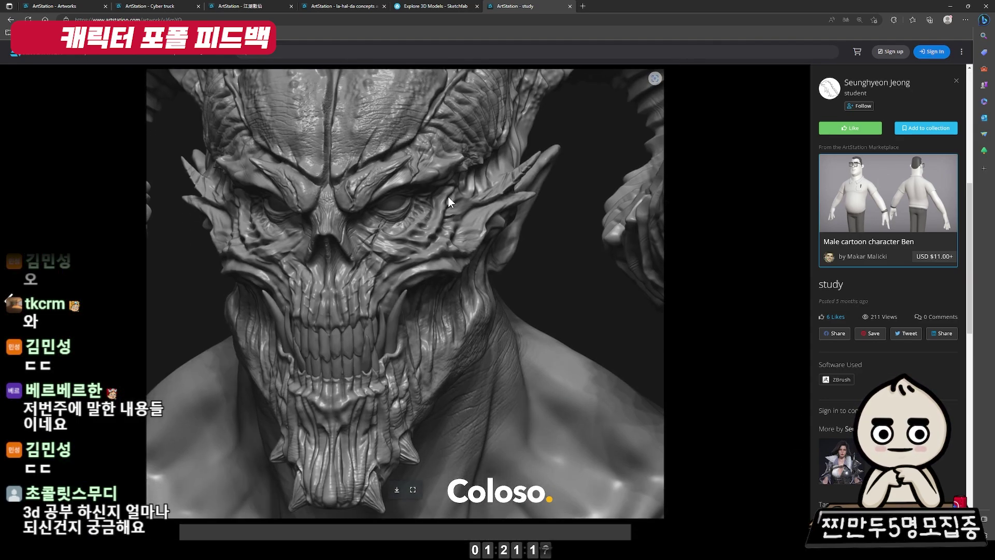
scroll(449, 200, down, 5)
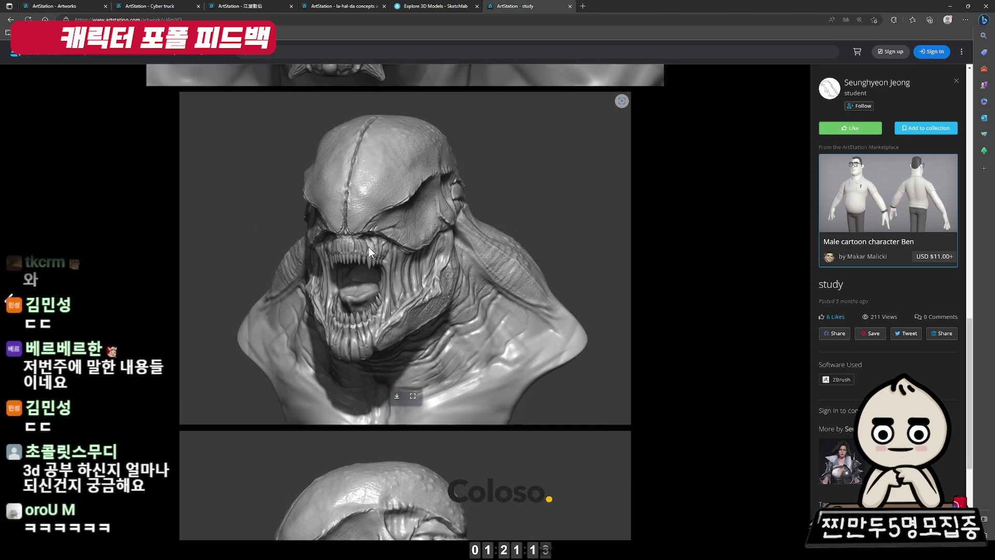
scroll(372, 243, down, 1)
scroll(373, 244, down, 3)
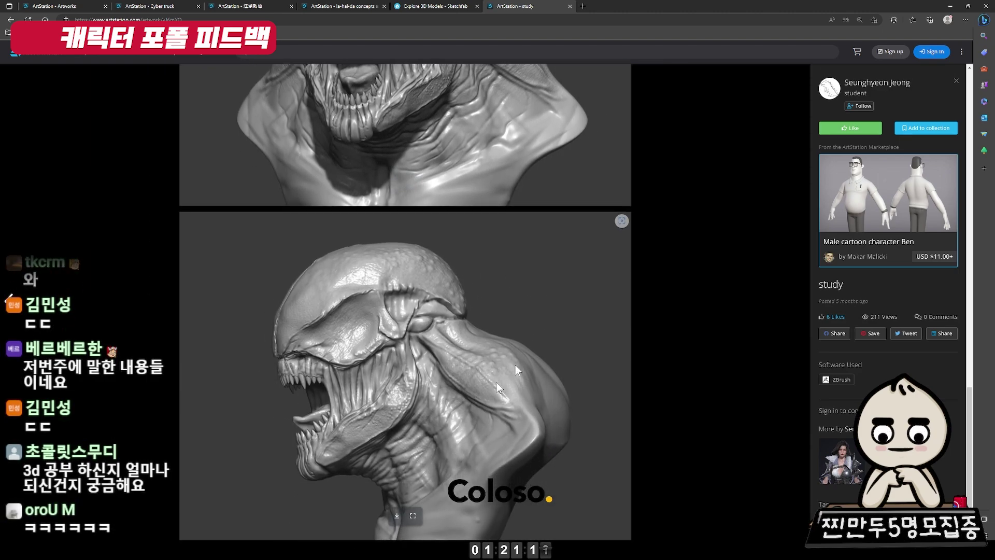
scroll(332, 270, up, 1)
scroll(389, 365, up, 3)
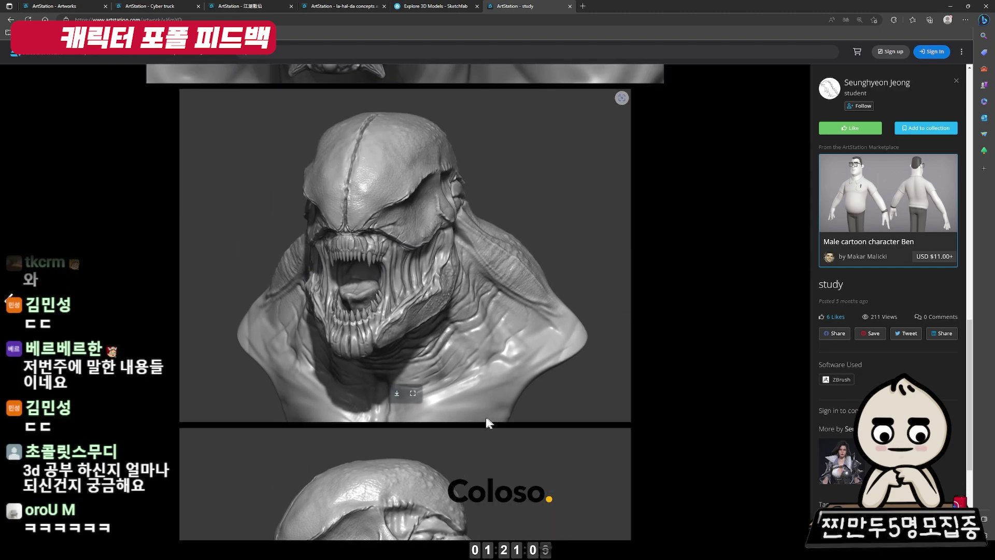
scroll(487, 418, up, 3)
scroll(487, 417, up, 3)
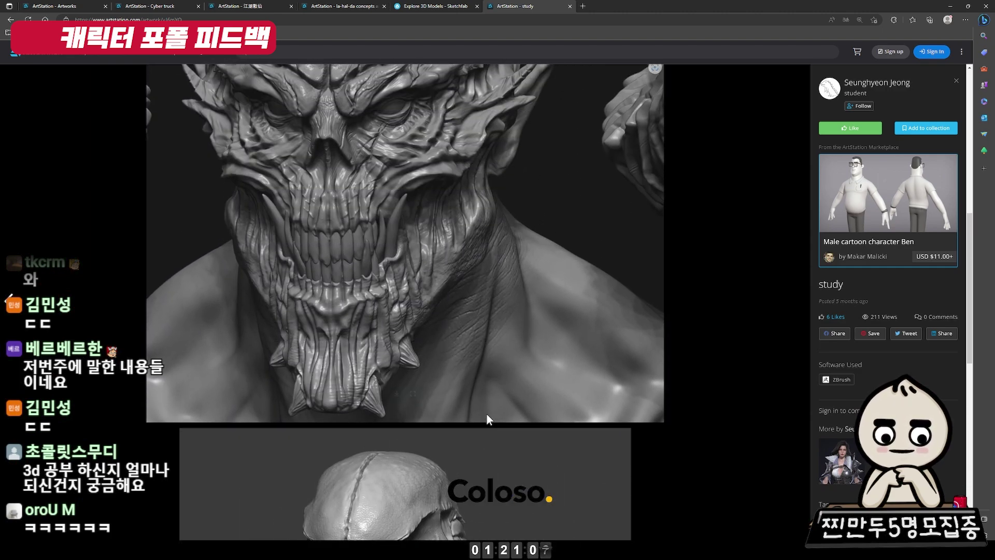
scroll(487, 415, up, 5)
scroll(487, 412, up, 5)
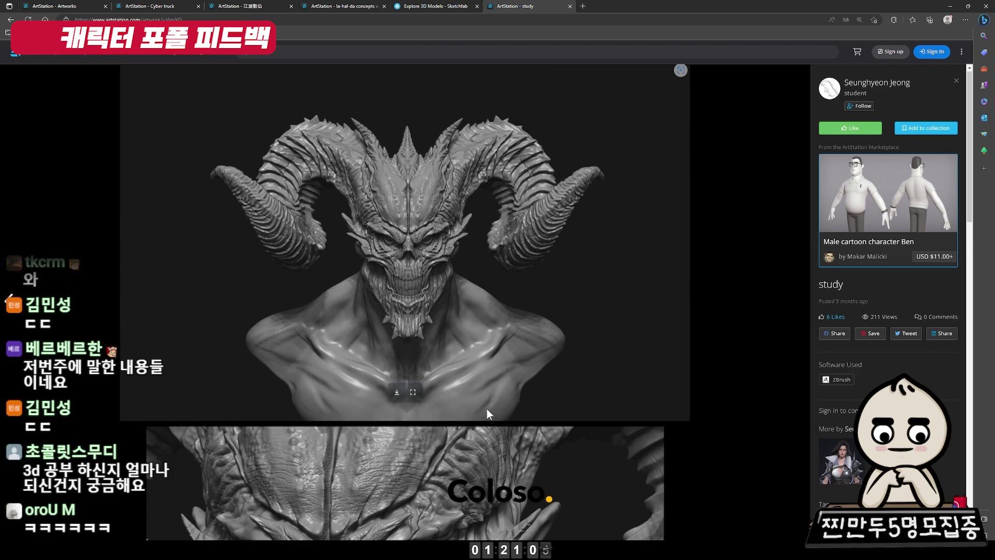
scroll(487, 407, down, 1)
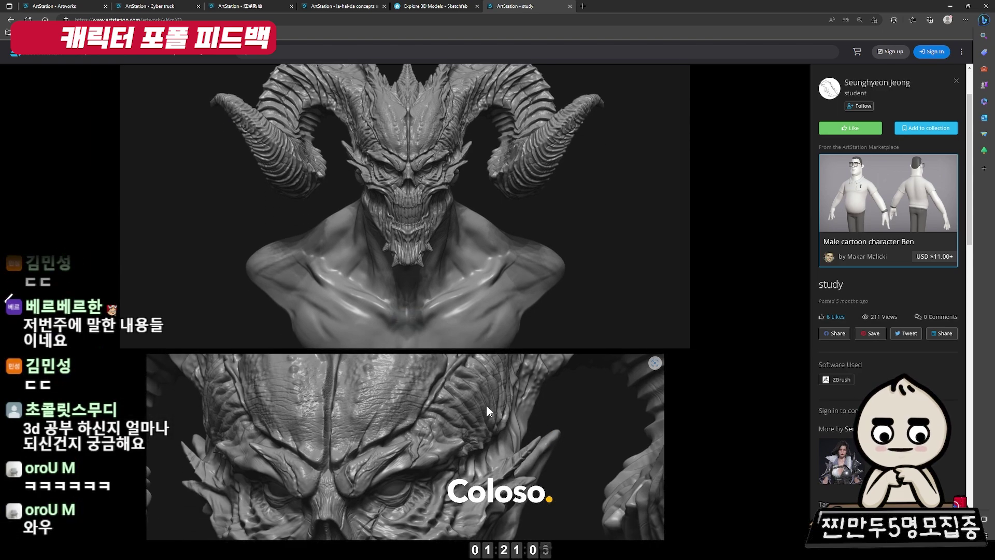
scroll(487, 407, down, 2)
scroll(486, 407, down, 1)
scroll(487, 407, down, 1)
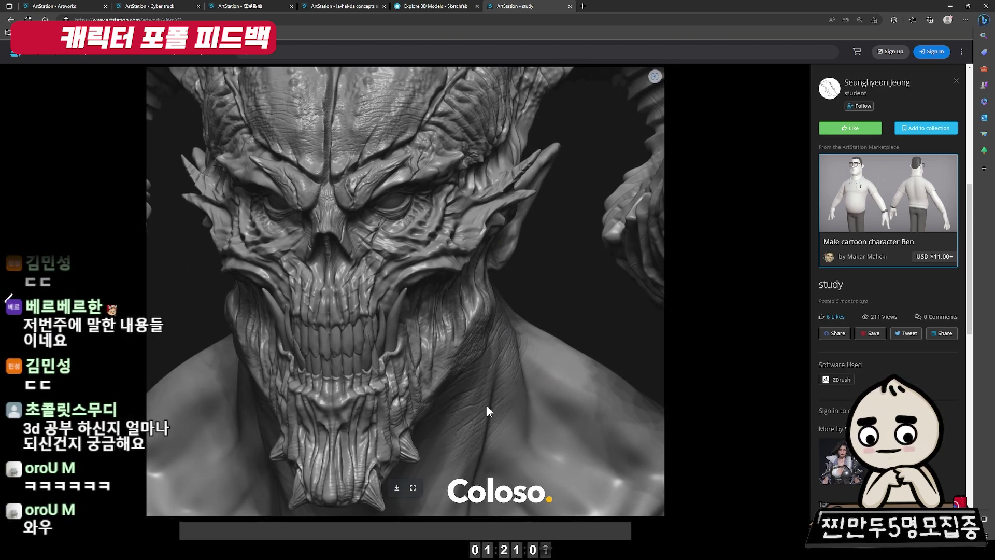
scroll(489, 396, down, 2)
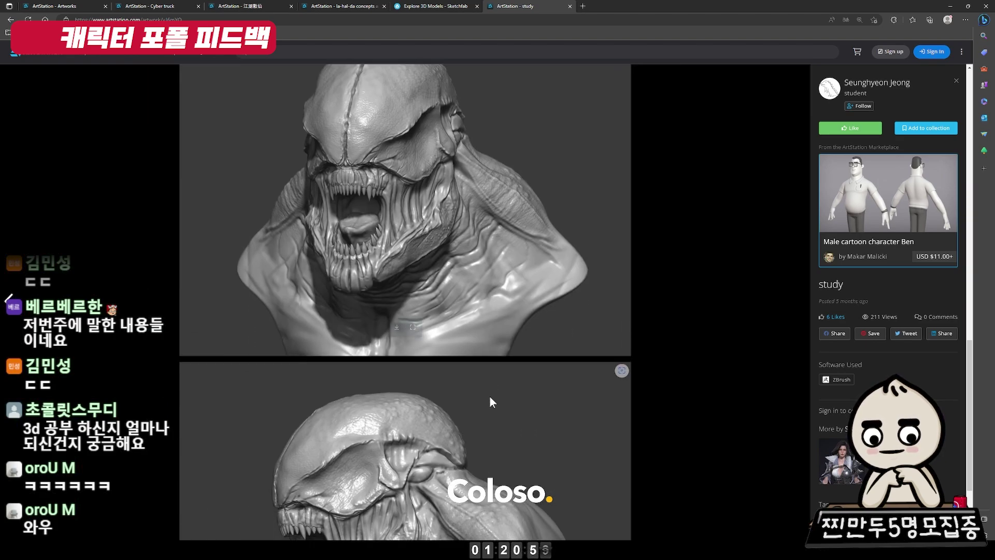
scroll(490, 397, up, 1)
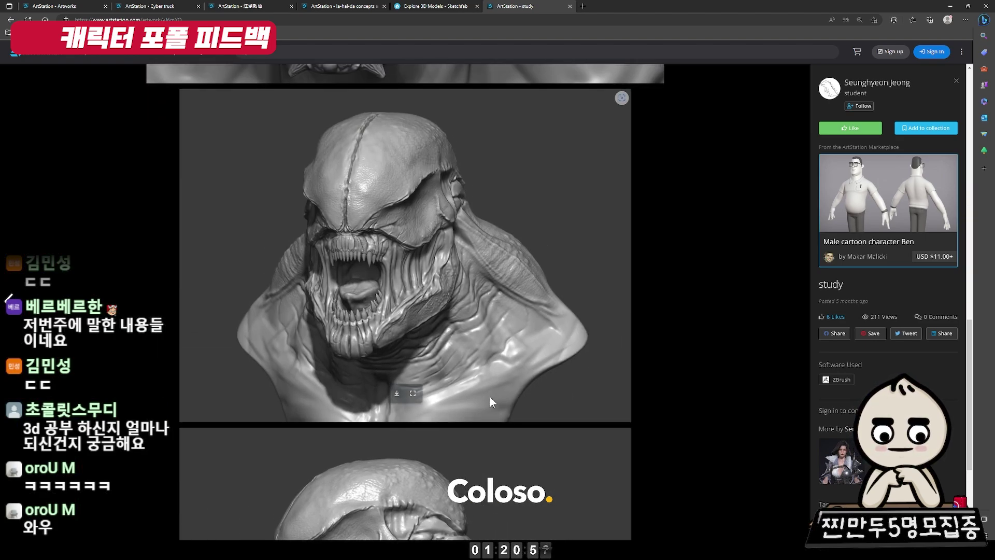
scroll(490, 396, down, 3)
scroll(492, 399, down, 3)
scroll(492, 400, up, 1)
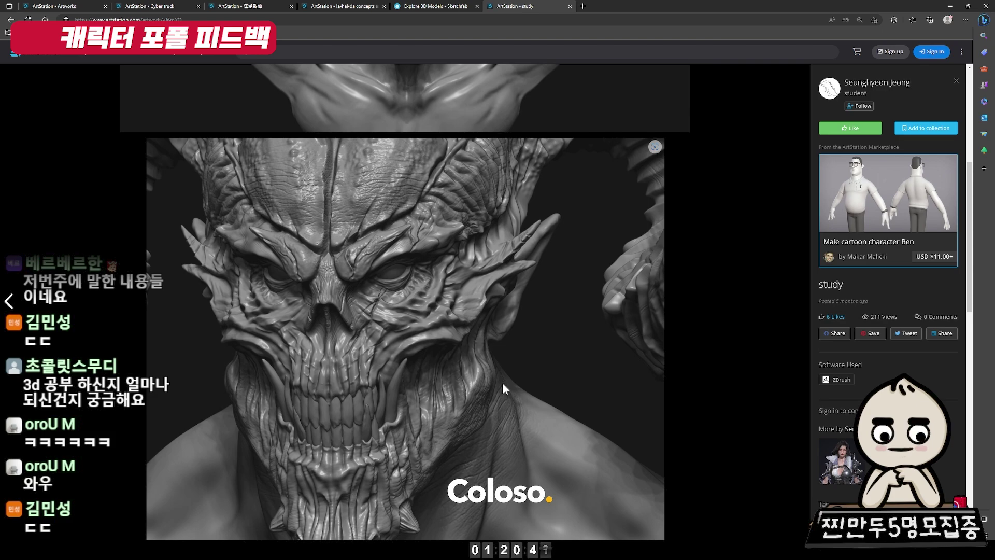
scroll(502, 382, up, 5)
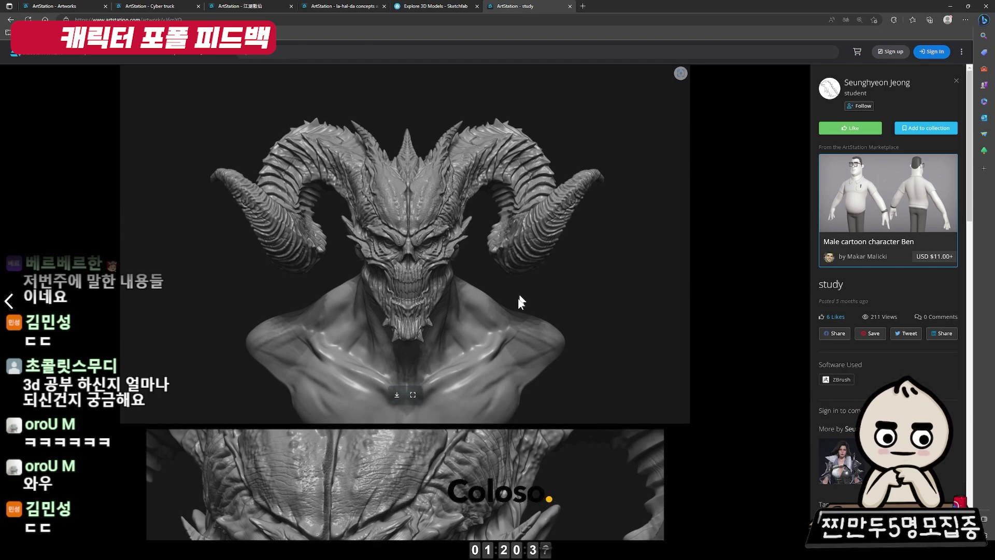
mouse_move(405, 311)
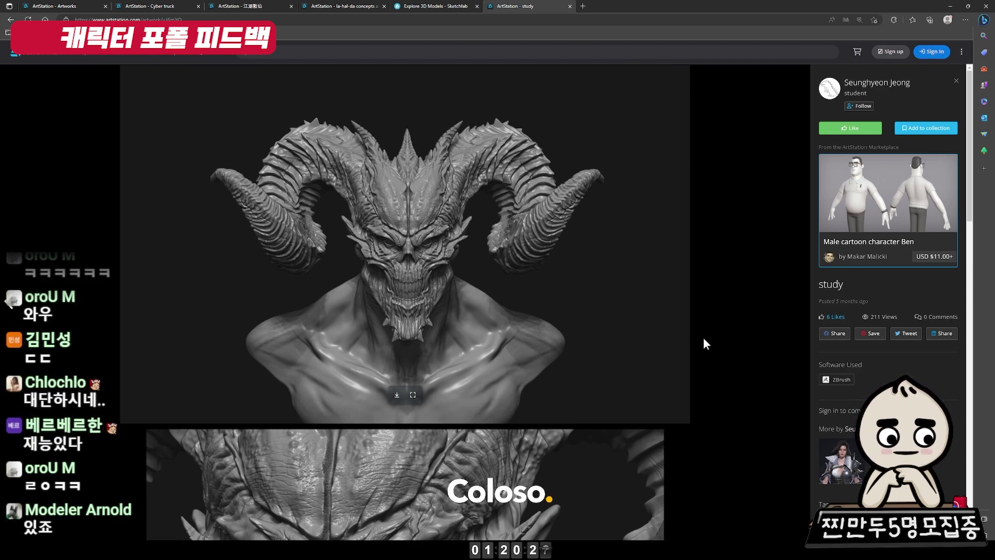
scroll(704, 338, down, 4)
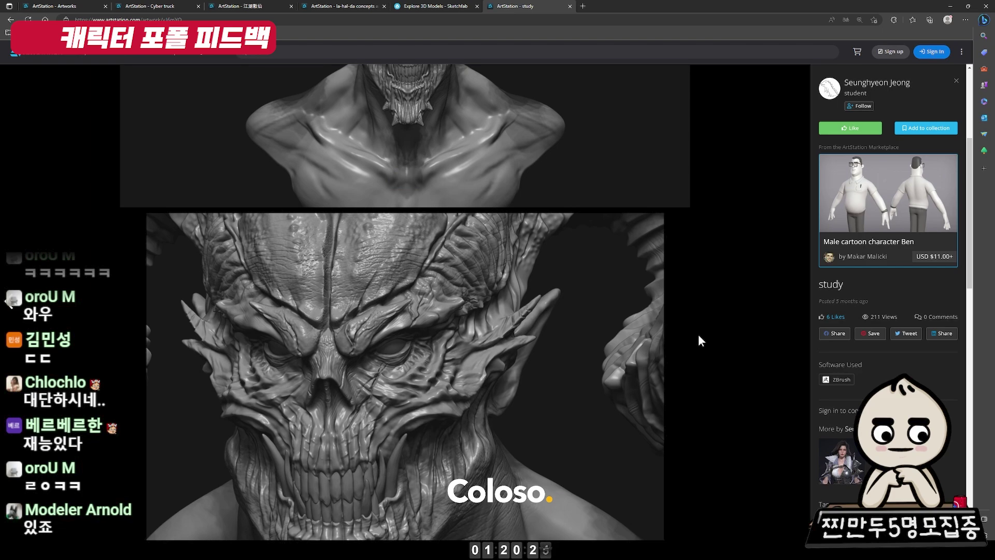
click(835, 460)
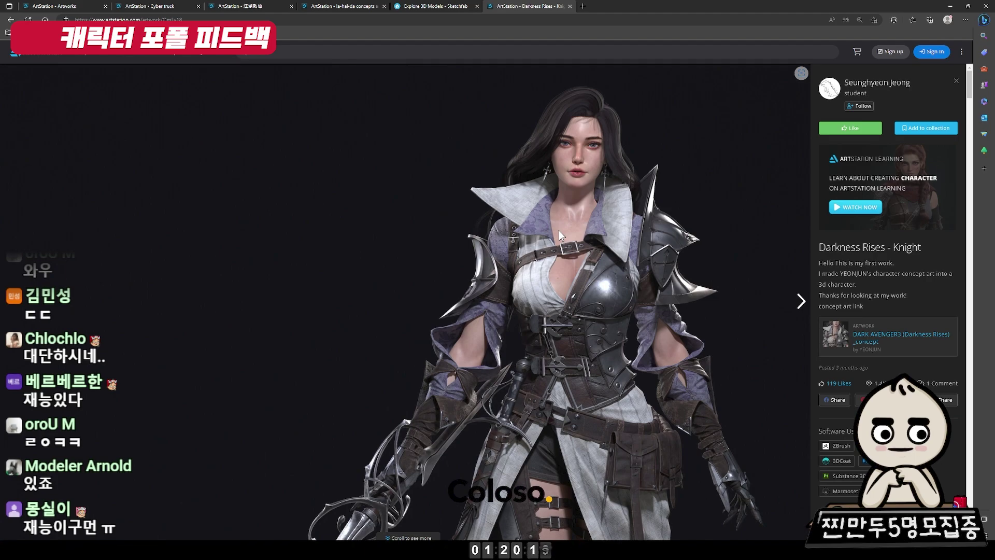
scroll(559, 230, down, 5)
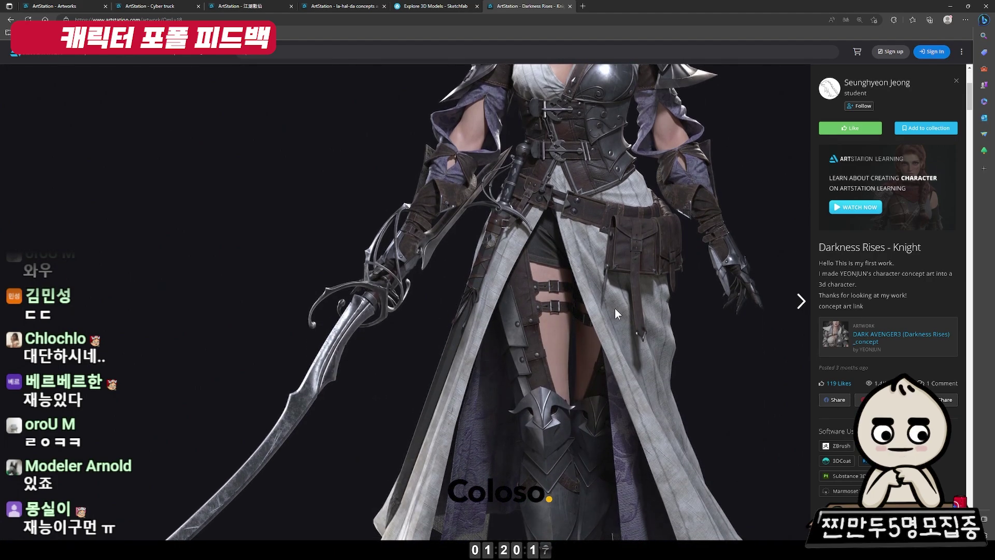
scroll(615, 310, up, 4)
scroll(677, 366, up, 1)
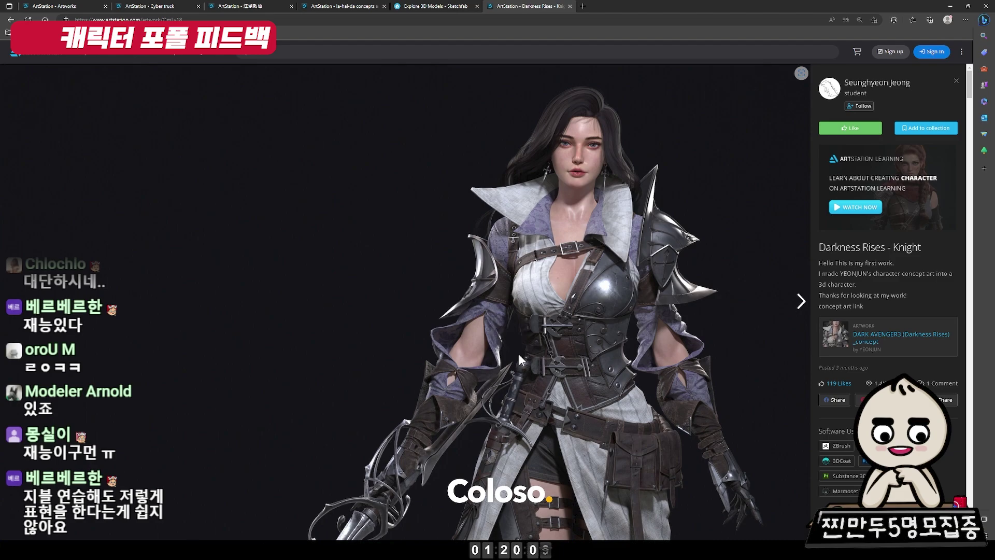
scroll(518, 353, down, 4)
scroll(518, 352, up, 4)
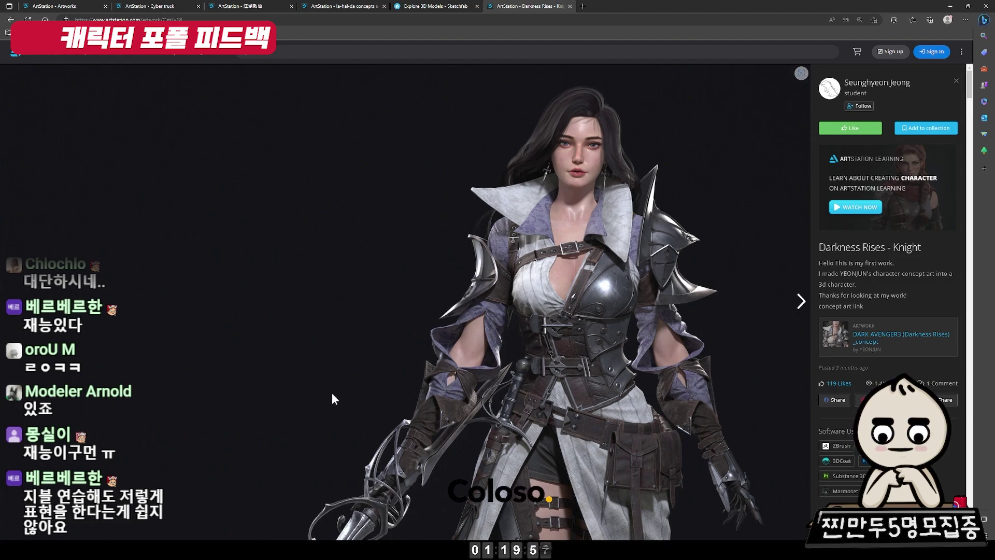
scroll(332, 393, down, 5)
scroll(331, 393, down, 4)
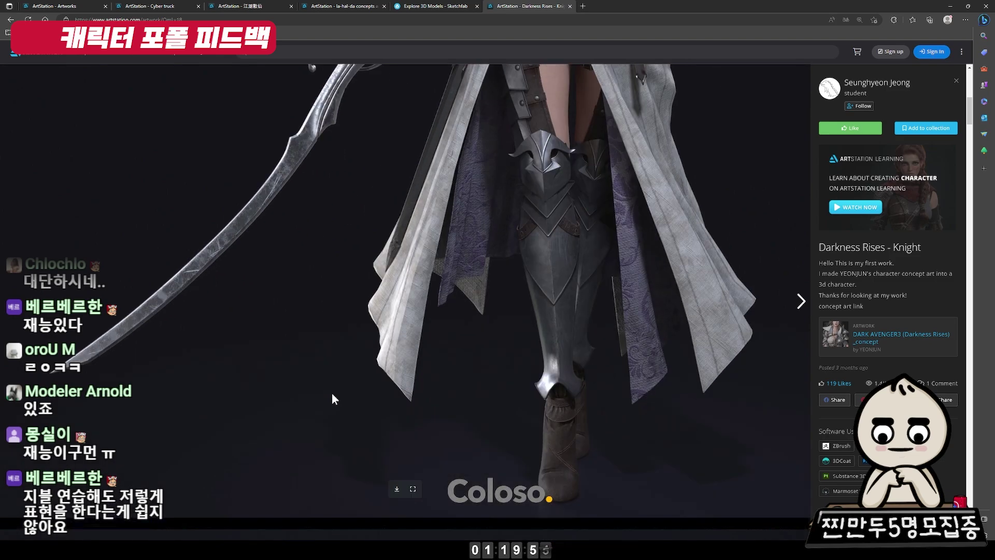
scroll(332, 393, down, 4)
scroll(332, 401, down, 5)
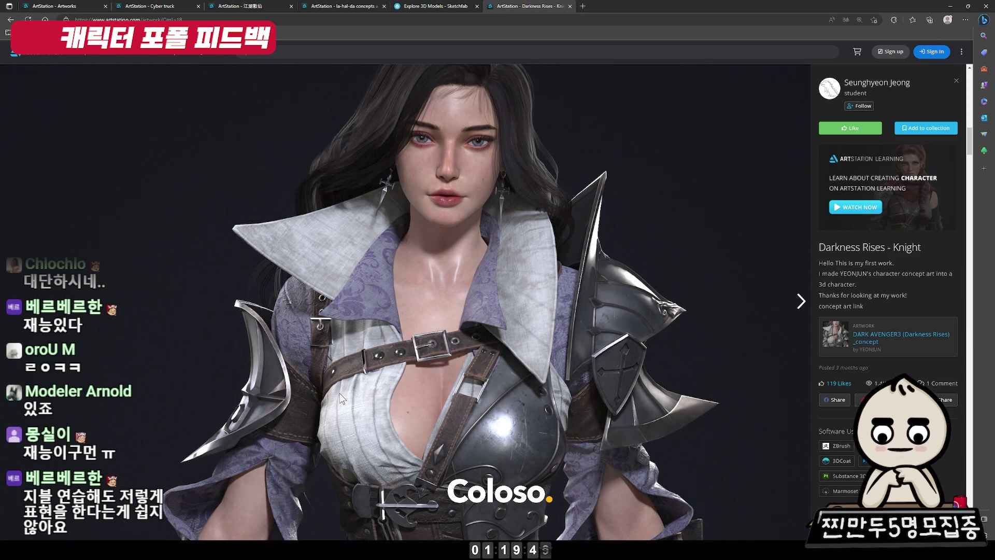
scroll(340, 394, down, 4)
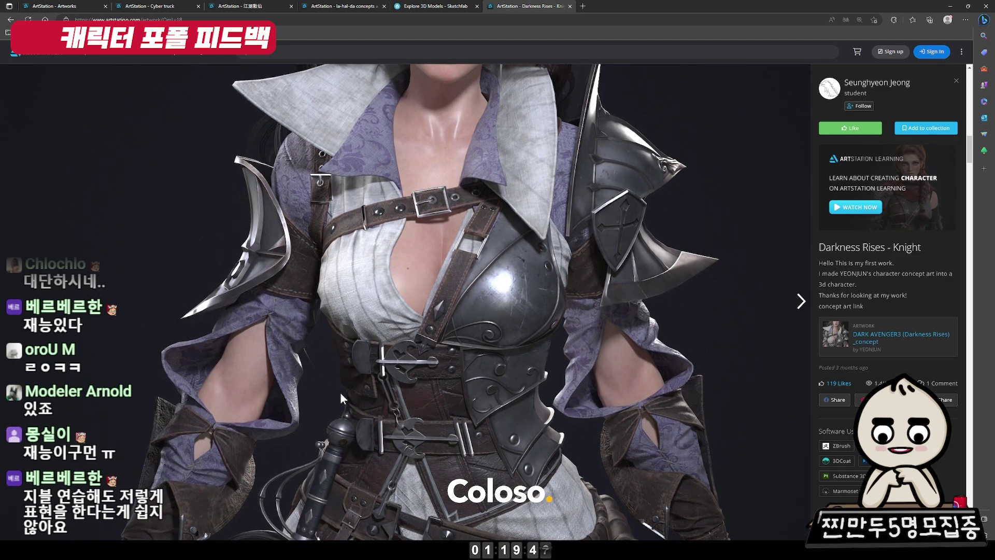
scroll(341, 393, down, 2)
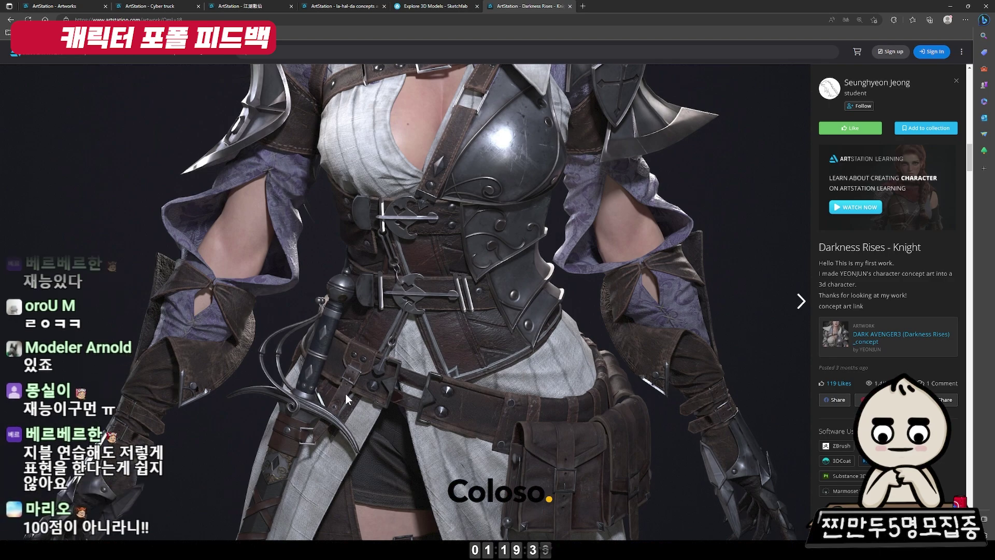
scroll(346, 395, down, 2)
scroll(346, 395, down, 2)
scroll(346, 395, down, 2)
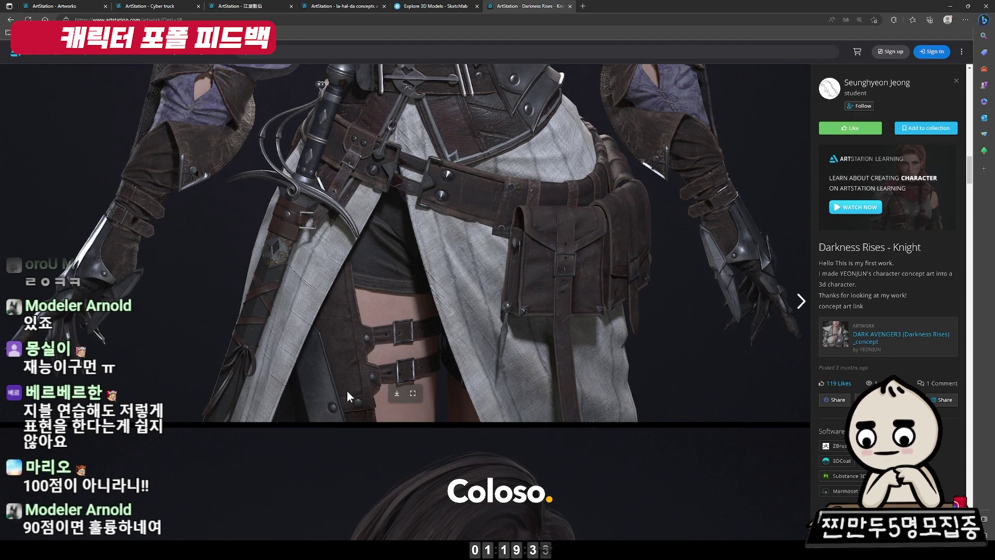
scroll(348, 390, down, 4)
scroll(347, 390, down, 5)
scroll(347, 390, down, 2)
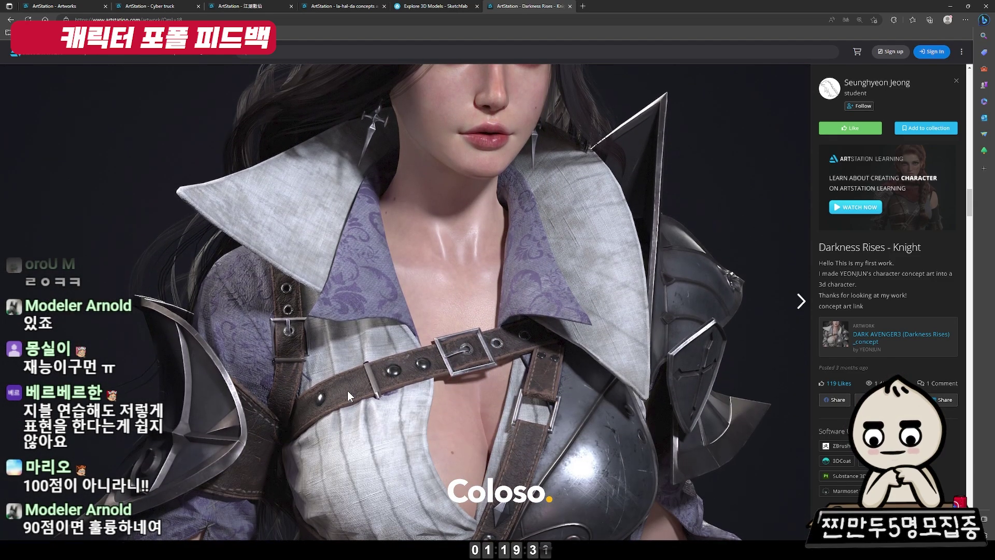
scroll(347, 390, down, 4)
scroll(347, 385, up, 1)
scroll(347, 388, up, 2)
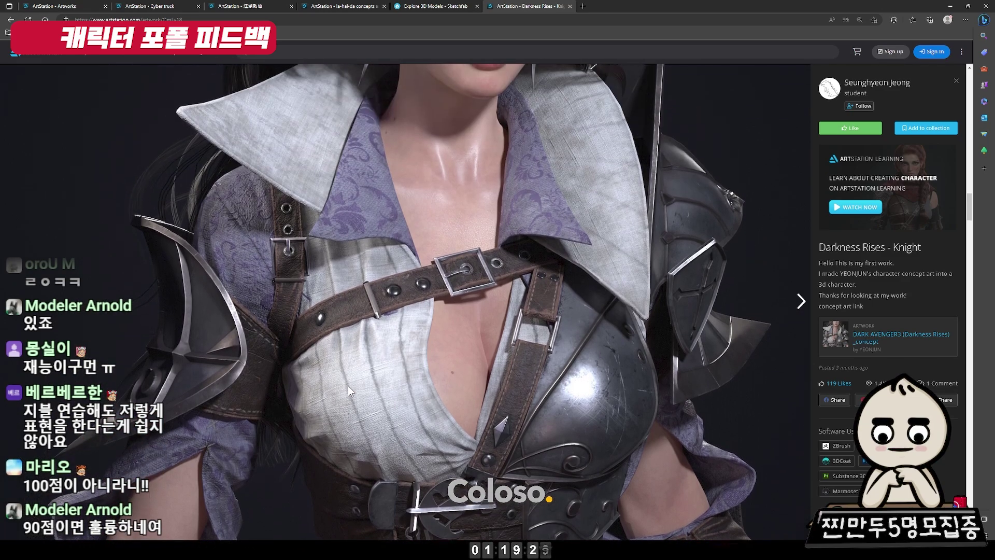
scroll(624, 242, up, 1)
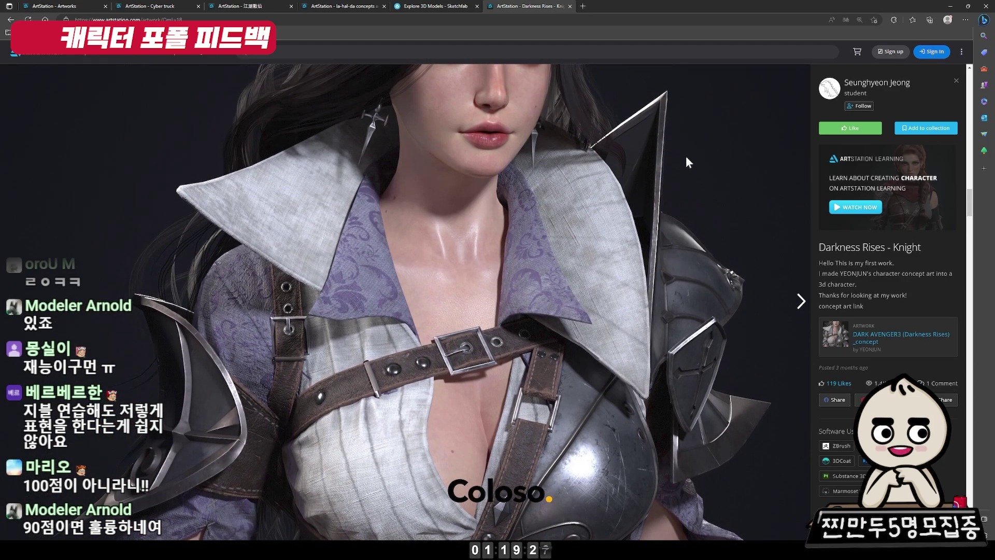
scroll(669, 233, up, 3)
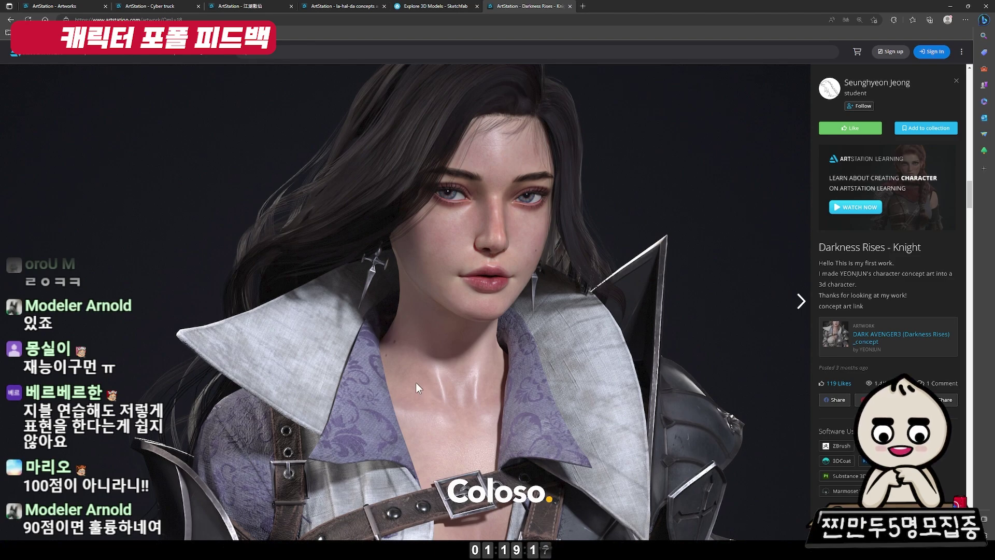
scroll(456, 388, down, 1)
scroll(522, 403, down, 2)
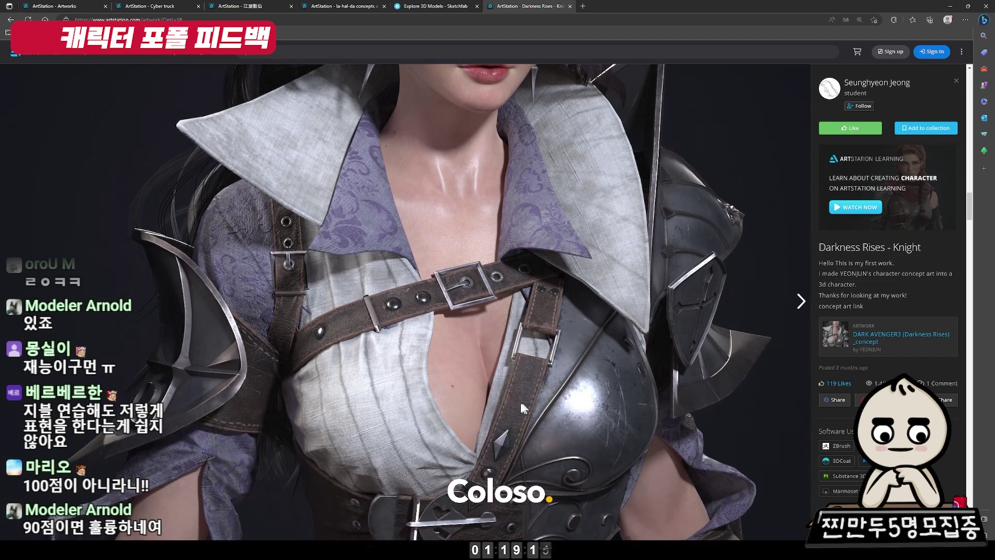
scroll(509, 387, down, 1)
scroll(508, 387, down, 2)
scroll(509, 396, up, 2)
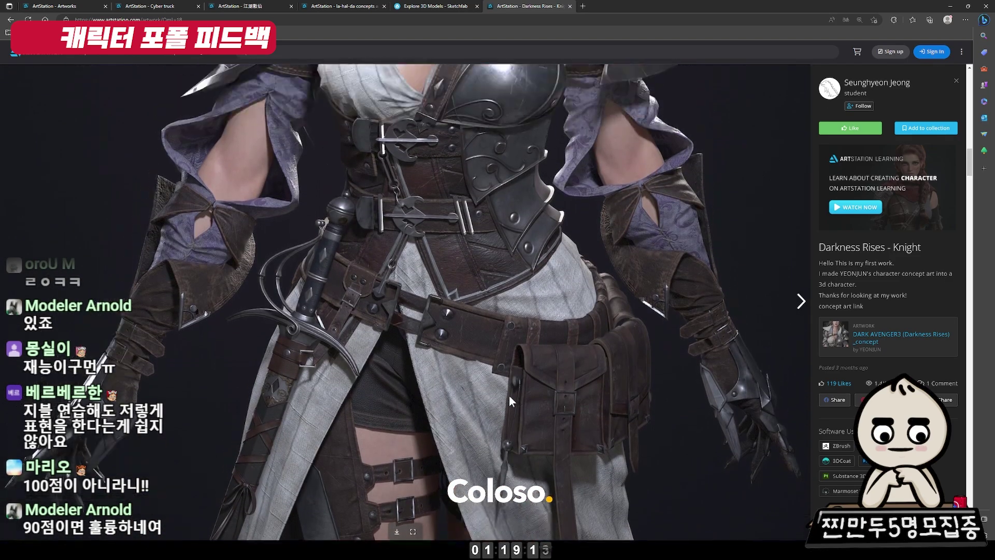
scroll(509, 396, up, 2)
scroll(510, 394, up, 1)
scroll(511, 395, up, 1)
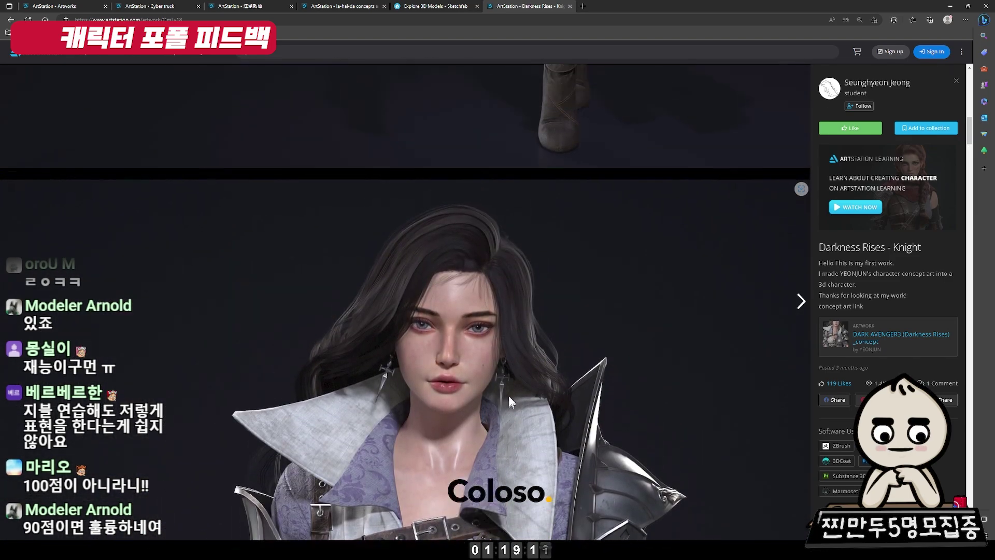
Scroll through the renders back to the chest armour and corset close-up and start a screen capture
scroll(509, 396, down, 6)
scroll(509, 393, down, 4)
scroll(509, 394, down, 3)
scroll(509, 394, down, 6)
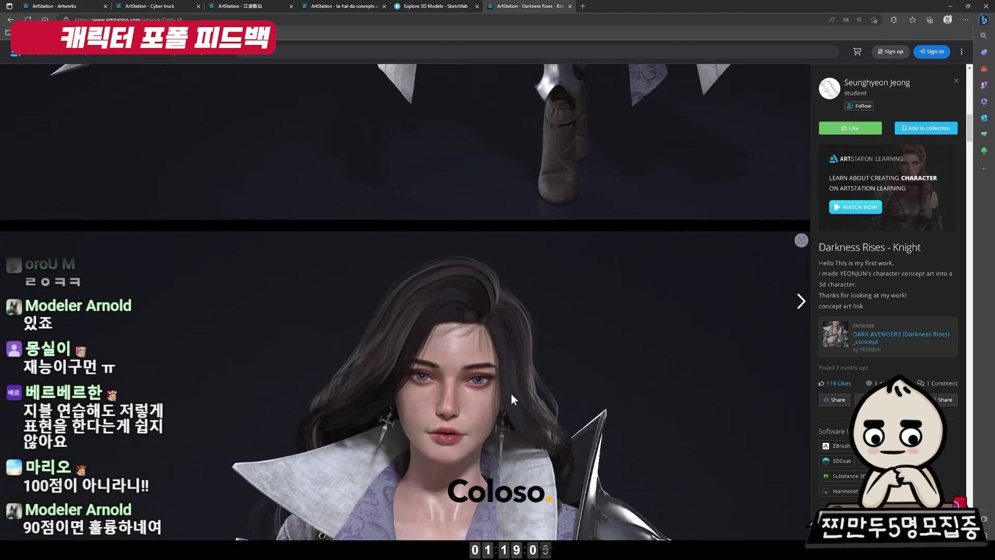
scroll(511, 394, up, 5)
scroll(512, 396, down, 5)
scroll(510, 392, down, 5)
scroll(507, 387, down, 4)
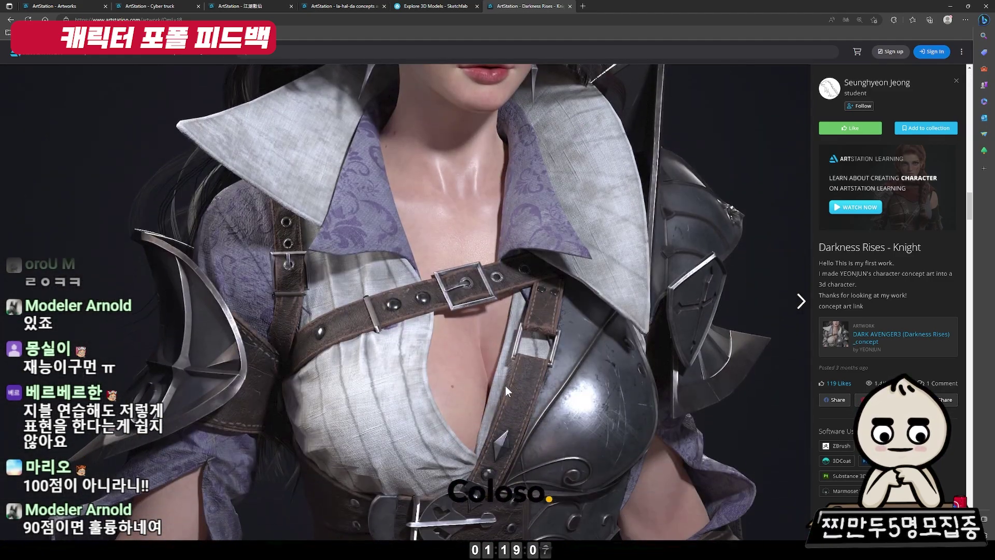
scroll(539, 373, down, 2)
scroll(570, 363, down, 2)
scroll(574, 363, down, 4)
scroll(570, 356, down, 4)
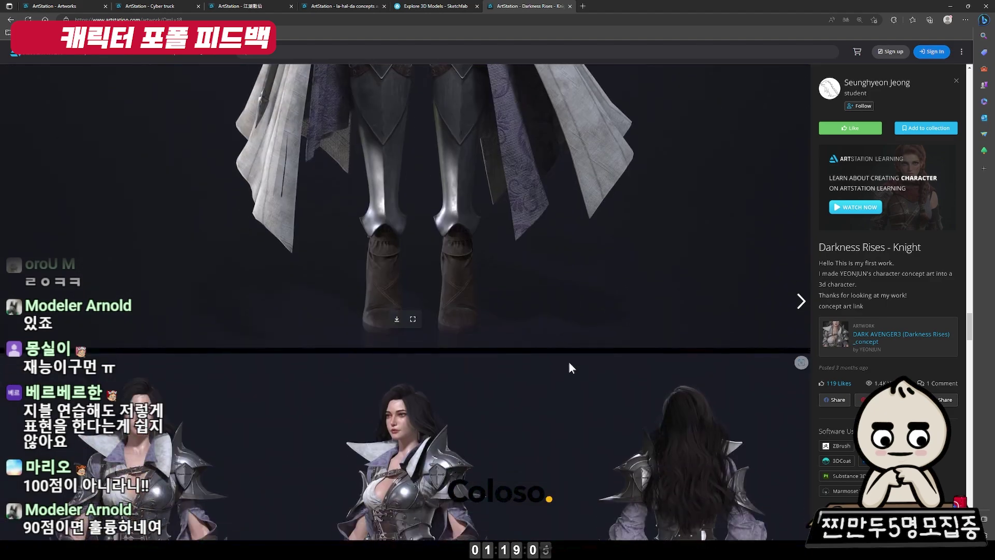
scroll(567, 371, down, 3)
scroll(567, 358, down, 3)
scroll(568, 350, down, 4)
scroll(568, 359, down, 4)
scroll(565, 362, down, 3)
scroll(622, 365, up, 3)
scroll(684, 352, down, 3)
scroll(705, 280, down, 2)
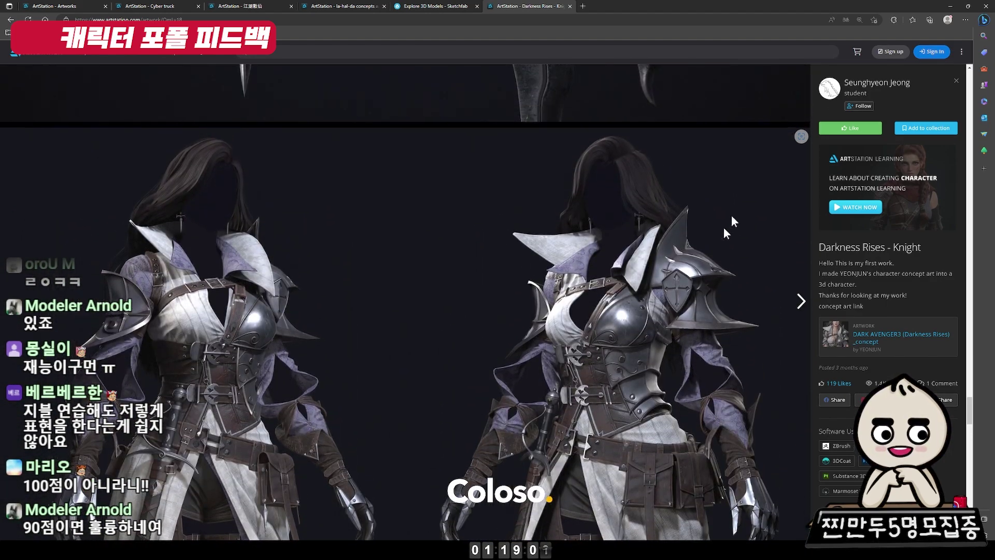
scroll(756, 140, up, 5)
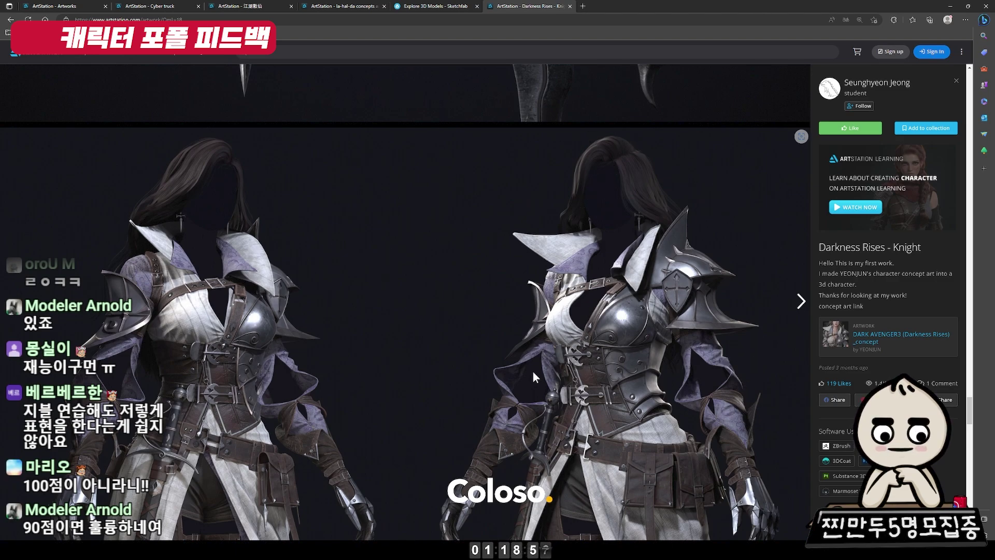
scroll(664, 358, down, 2)
scroll(664, 359, down, 2)
scroll(664, 359, down, 2)
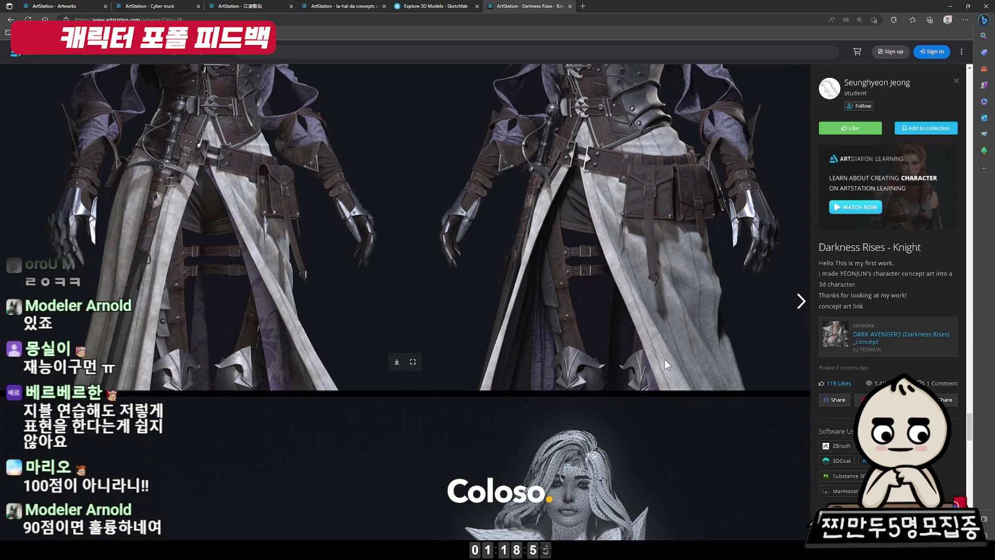
scroll(664, 373, up, 2)
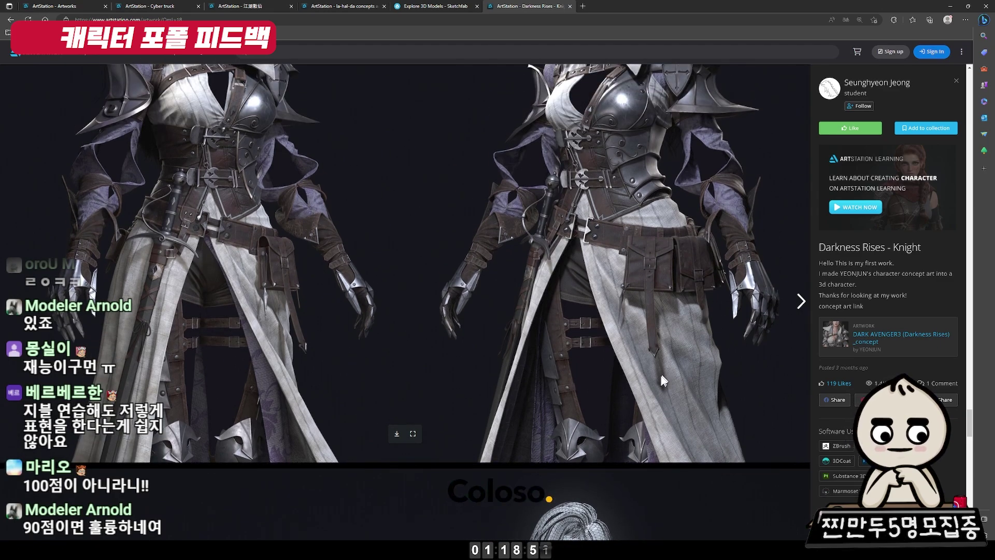
scroll(636, 365, down, 5)
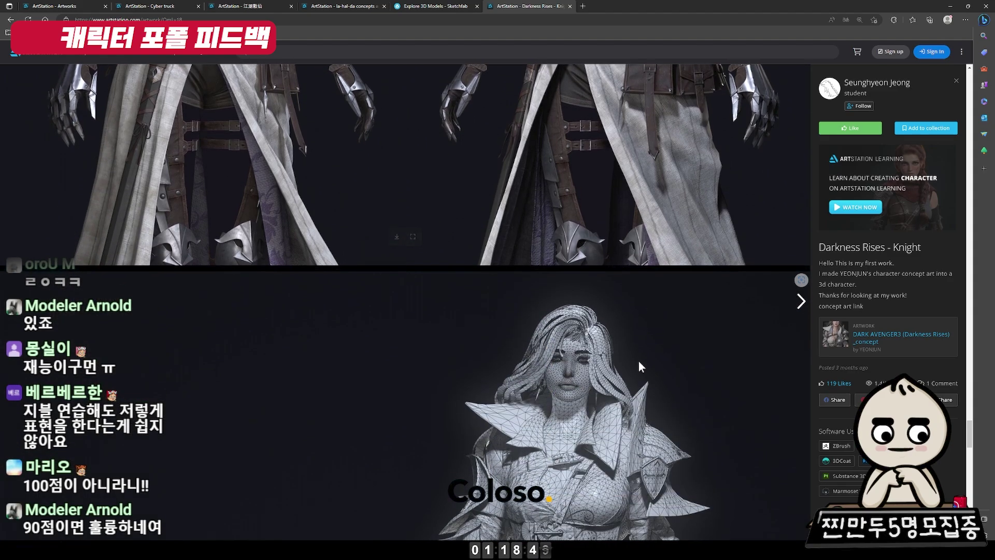
scroll(639, 361, down, 3)
scroll(638, 360, down, 4)
scroll(638, 373, down, 4)
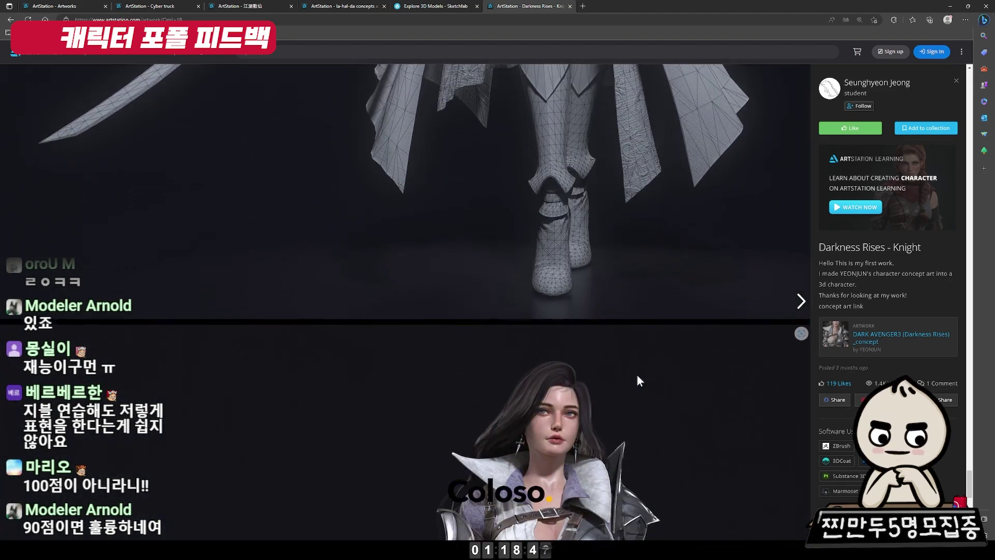
scroll(637, 375, up, 8)
scroll(636, 357, up, 6)
scroll(633, 397, up, 8)
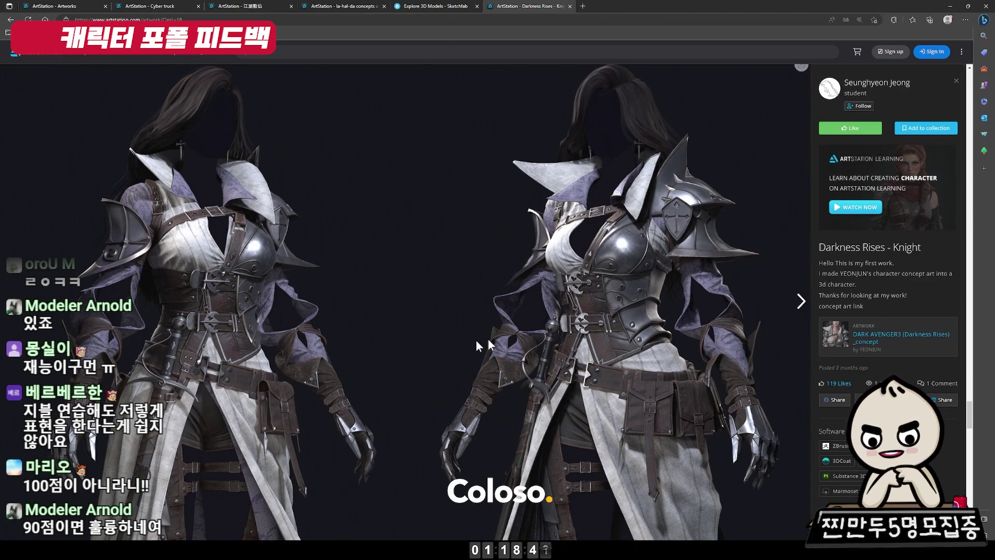
scroll(476, 342, down, 2)
scroll(508, 334, down, 3)
scroll(518, 348, up, 4)
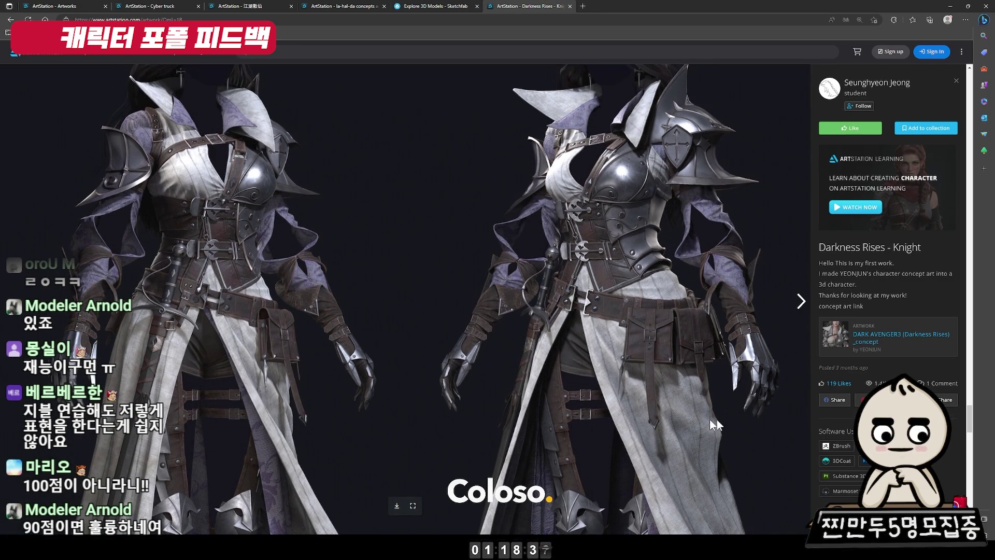
scroll(689, 419, up, 2)
scroll(715, 413, down, 5)
scroll(713, 419, up, 2)
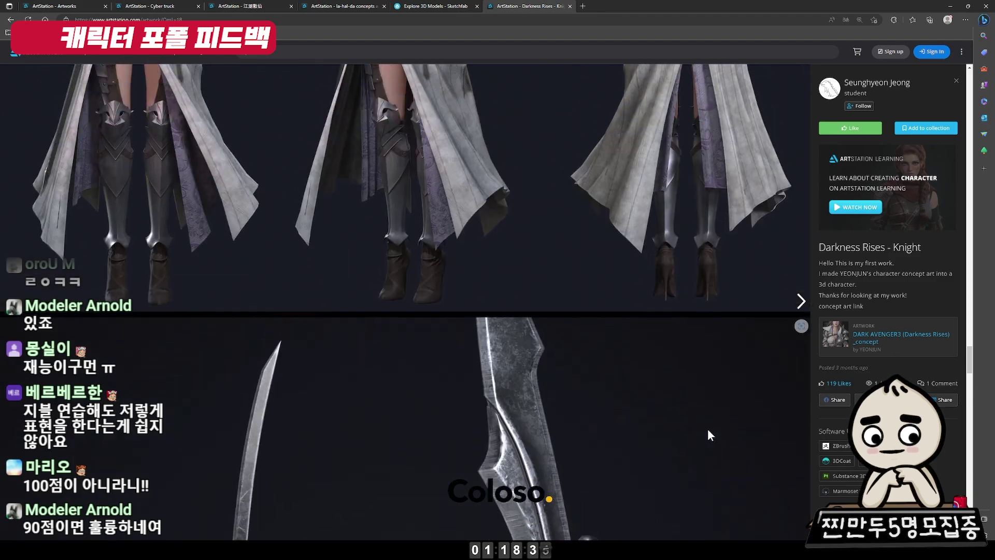
scroll(708, 430, up, 3)
scroll(582, 421, down, 5)
scroll(584, 420, down, 4)
scroll(584, 422, up, 1)
scroll(584, 422, up, 3)
scroll(570, 415, up, 4)
scroll(556, 408, up, 3)
scroll(556, 408, up, 1)
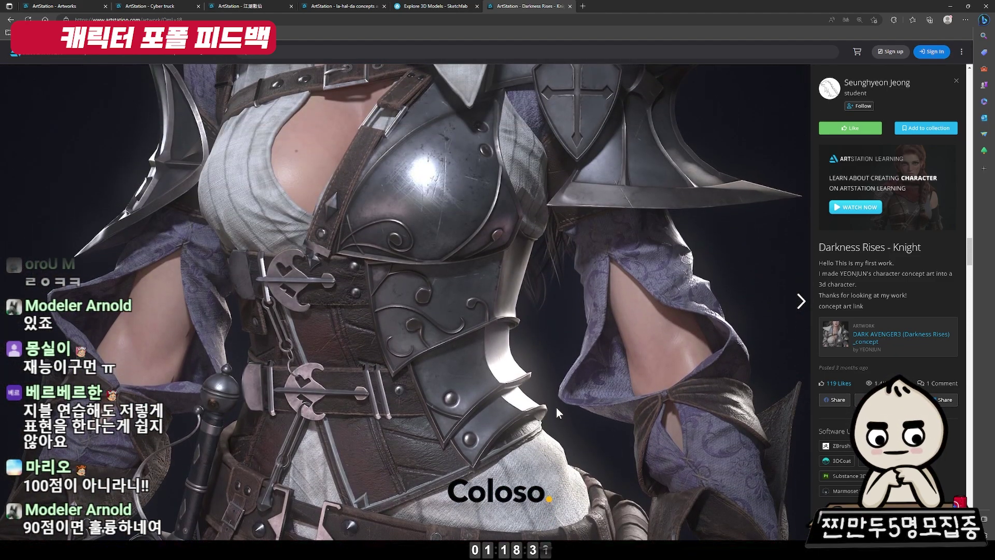
scroll(555, 408, up, 3)
key(super+shift+s)
Capture the knight's chest render and paste it into Photoshop as Layer 6, zooming to inspect
drag(765, 63, 25, 537)
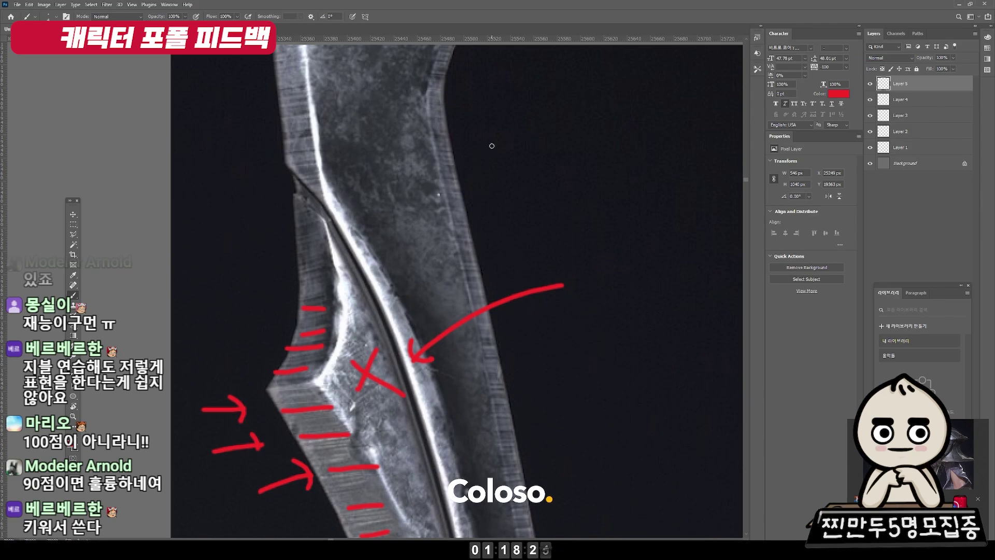
scroll(492, 145, down, 5)
key(ctrl+v)
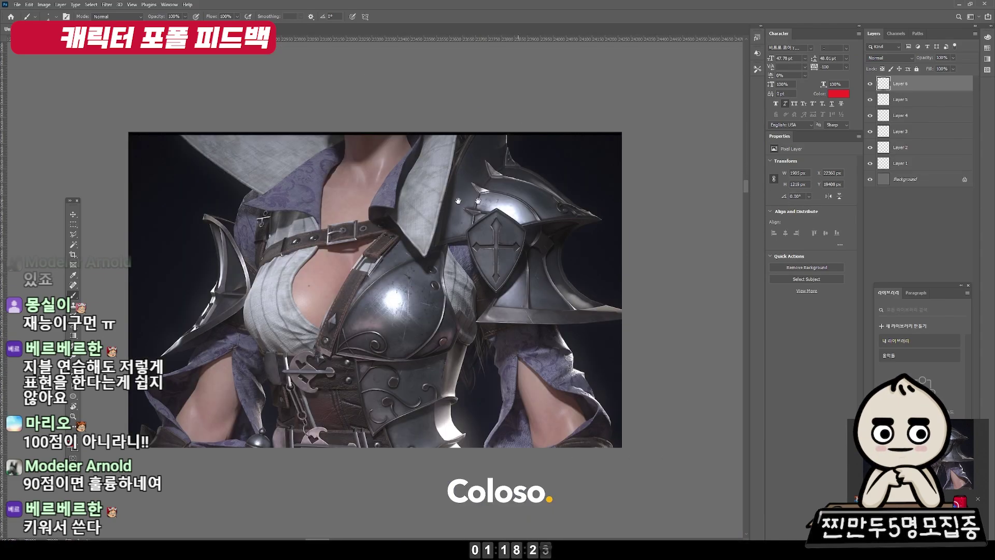
scroll(434, 235, up, 5)
scroll(434, 236, up, 2)
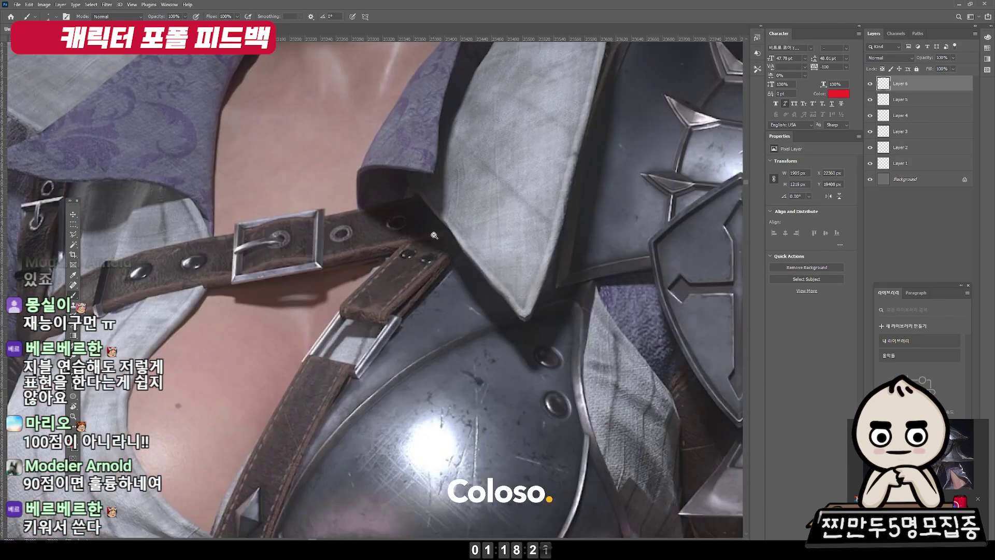
scroll(435, 235, down, 3)
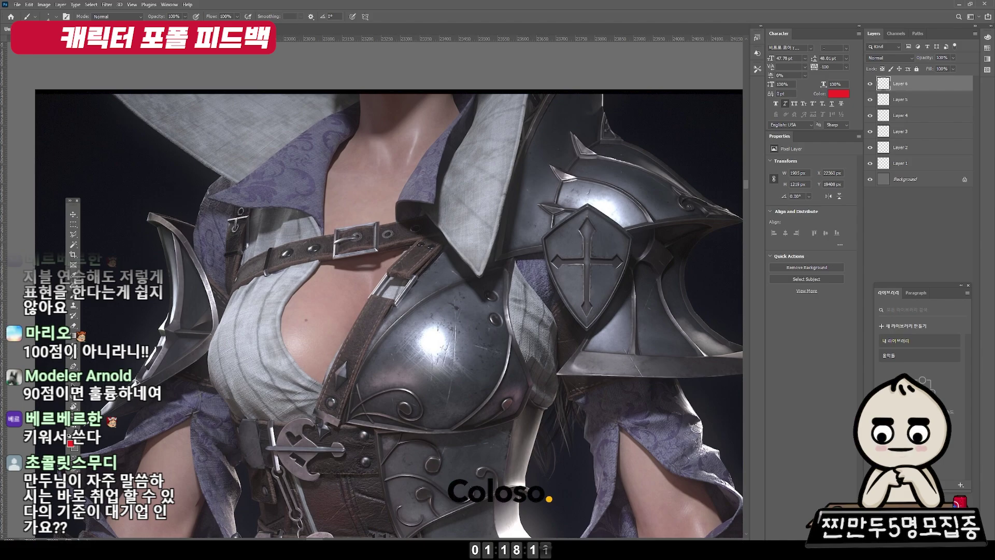
key(alt+Tab)
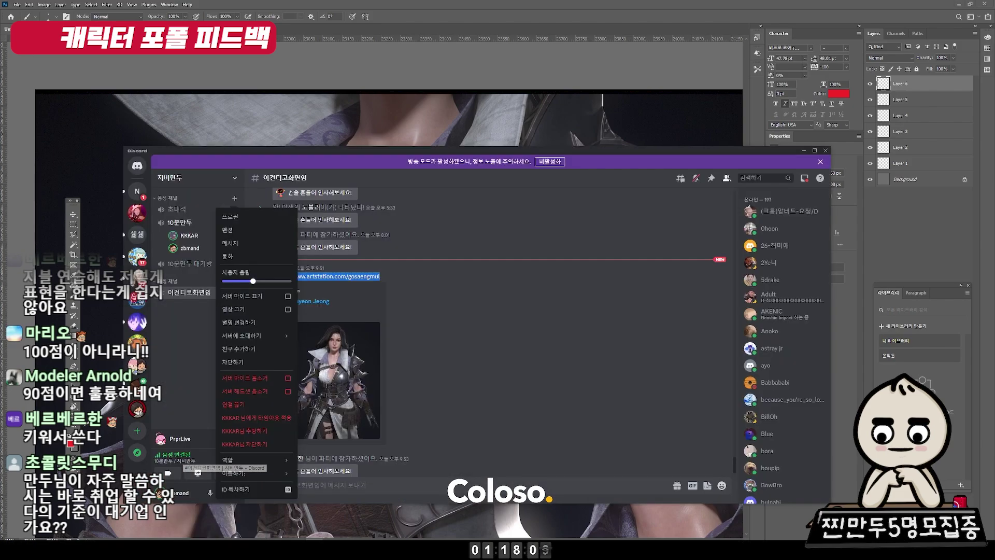
Check the second voice user's options and profile, then join the 10분만두 voice channel
click(338, 306)
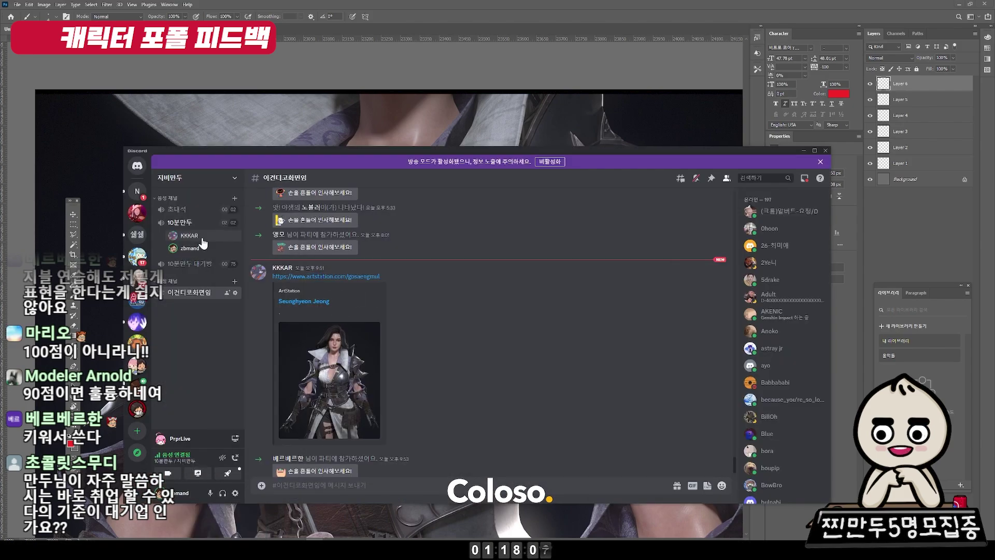
right_click(205, 249)
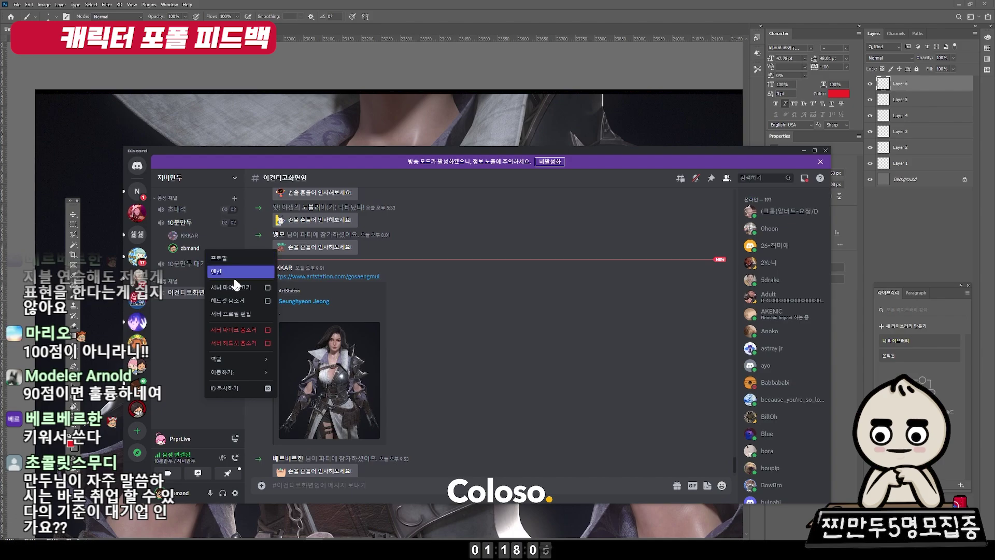
key(Escape)
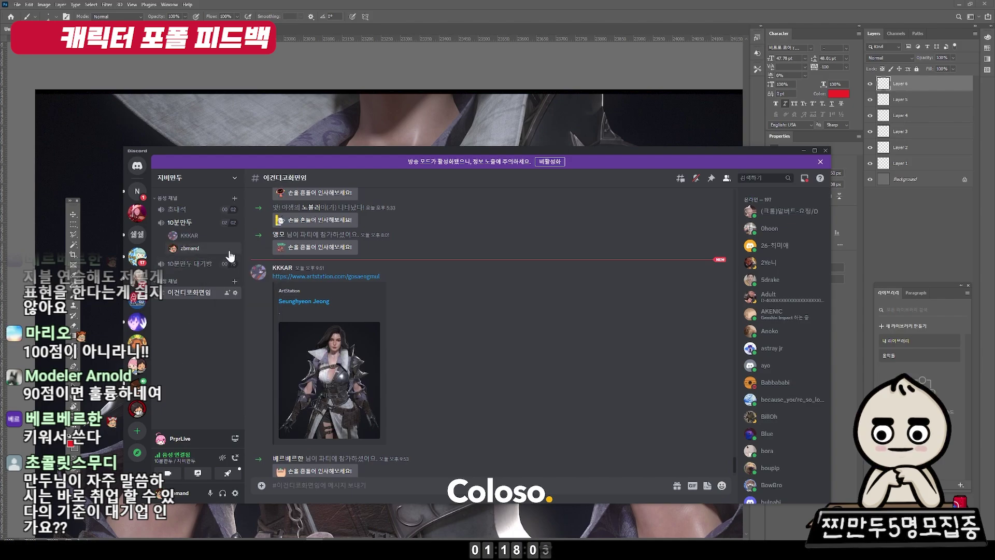
click(230, 253)
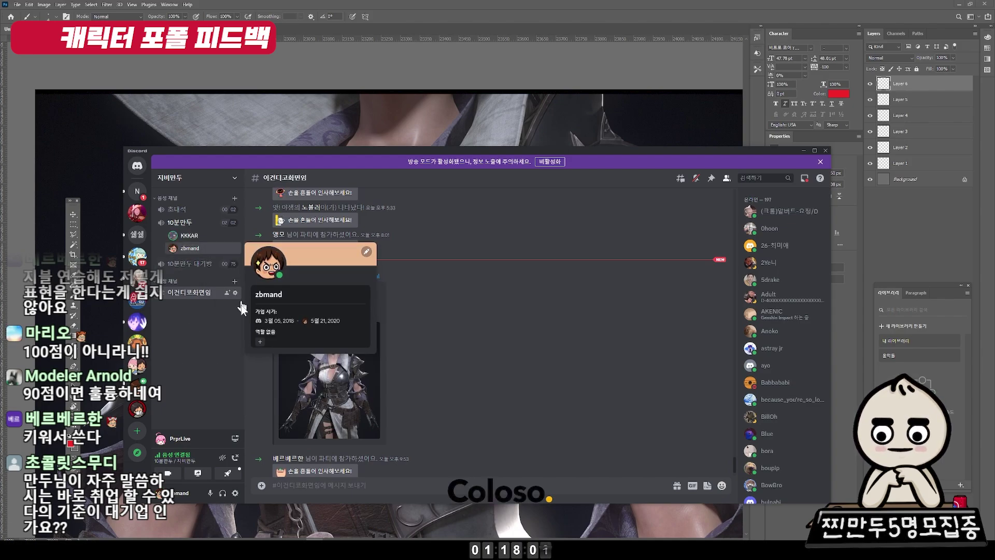
click(214, 363)
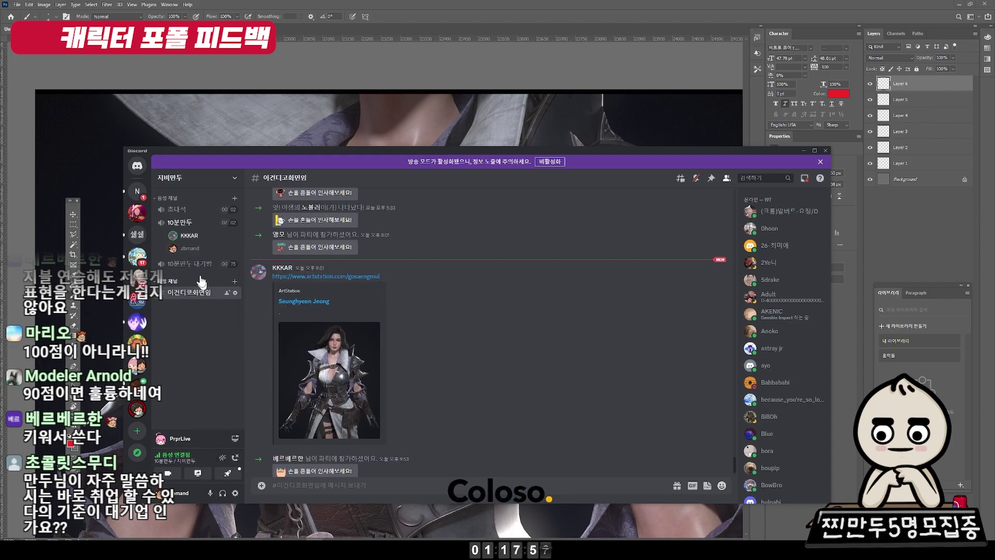
mouse_move(186, 222)
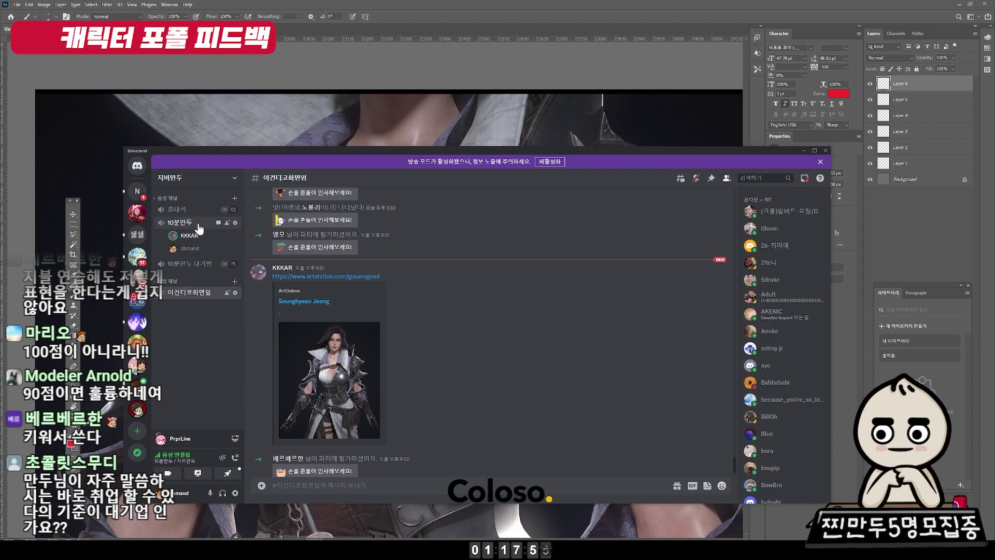
click(181, 223)
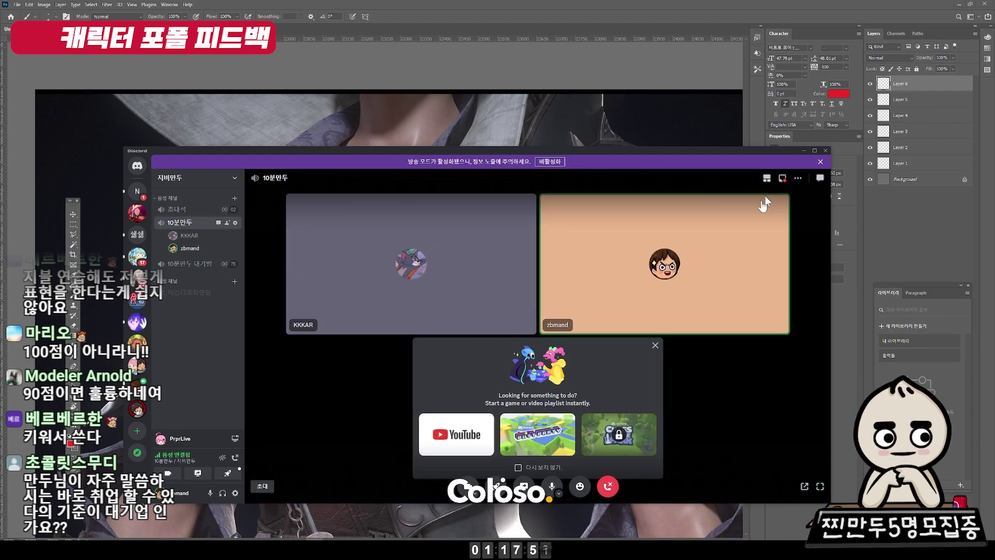
Go Live streaming the Untitled-1 Photoshop window, declining the Nitro higher-resolution prompt
right_click(725, 240)
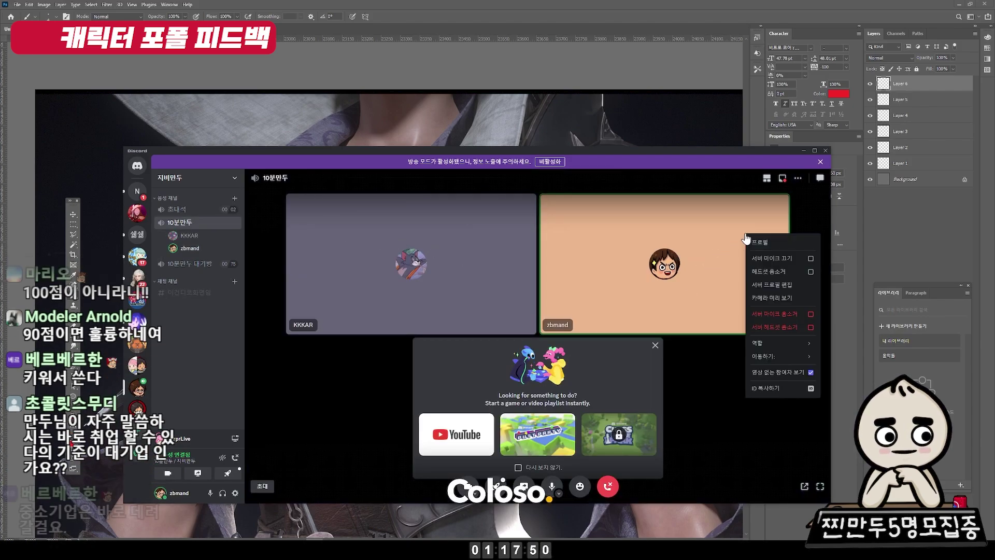
click(629, 317)
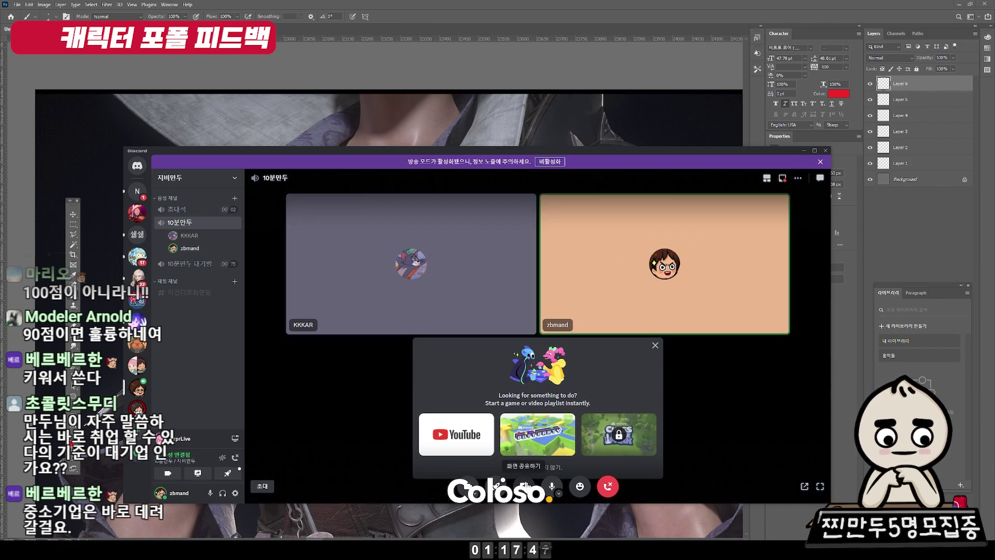
click(654, 345)
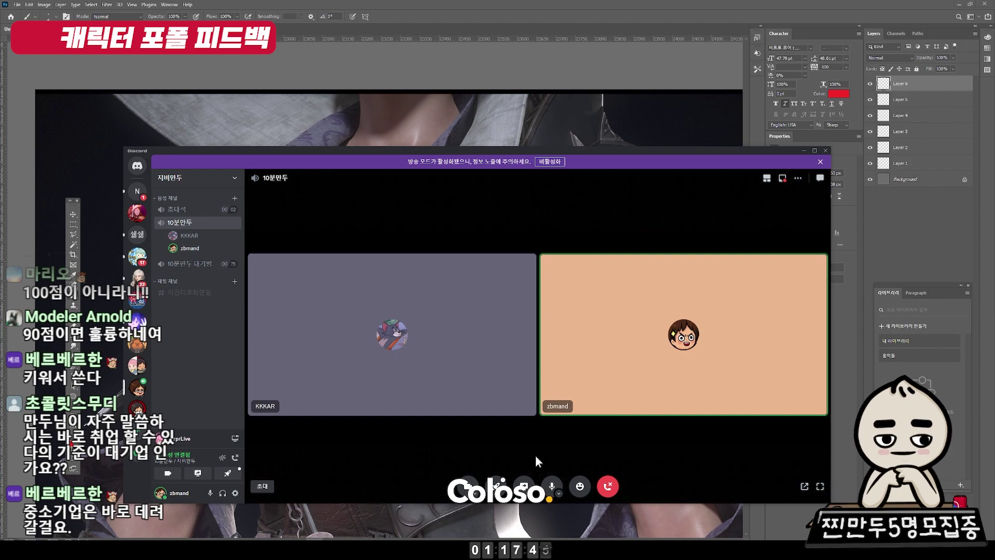
click(525, 491)
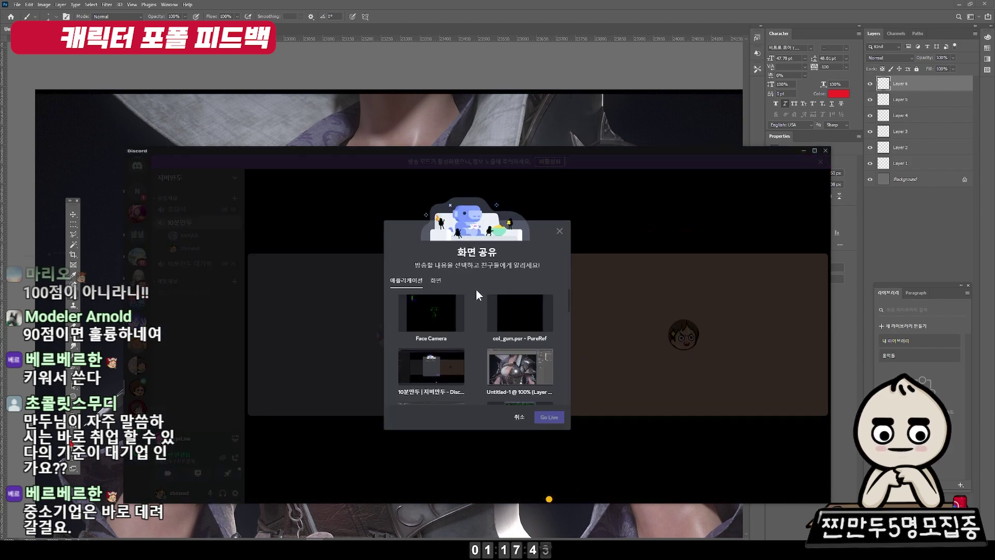
click(522, 365)
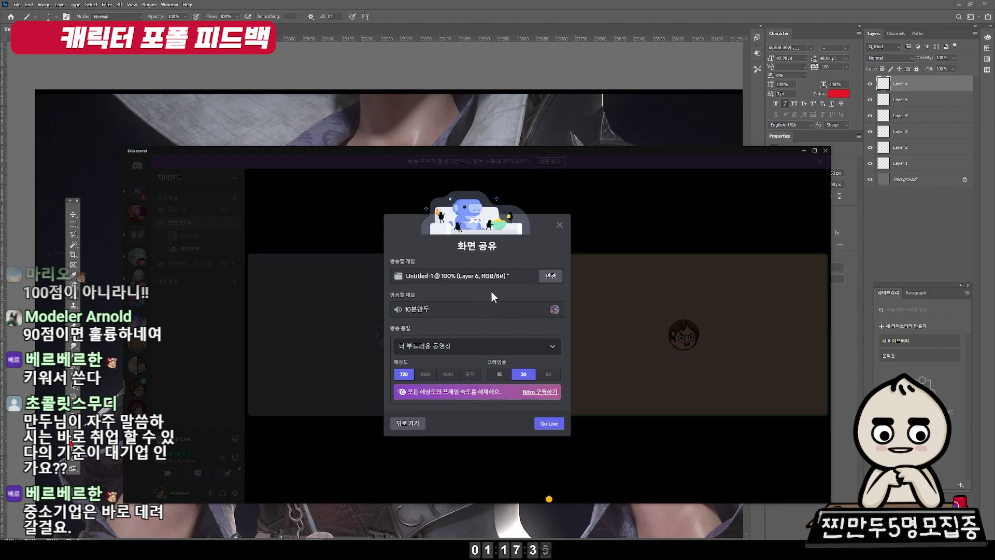
click(426, 374)
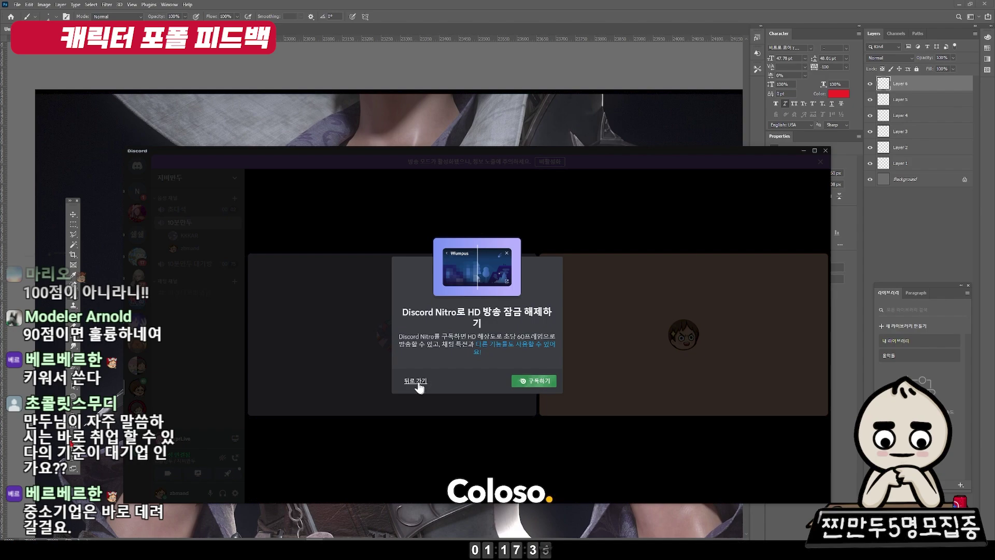
click(523, 384)
click(549, 423)
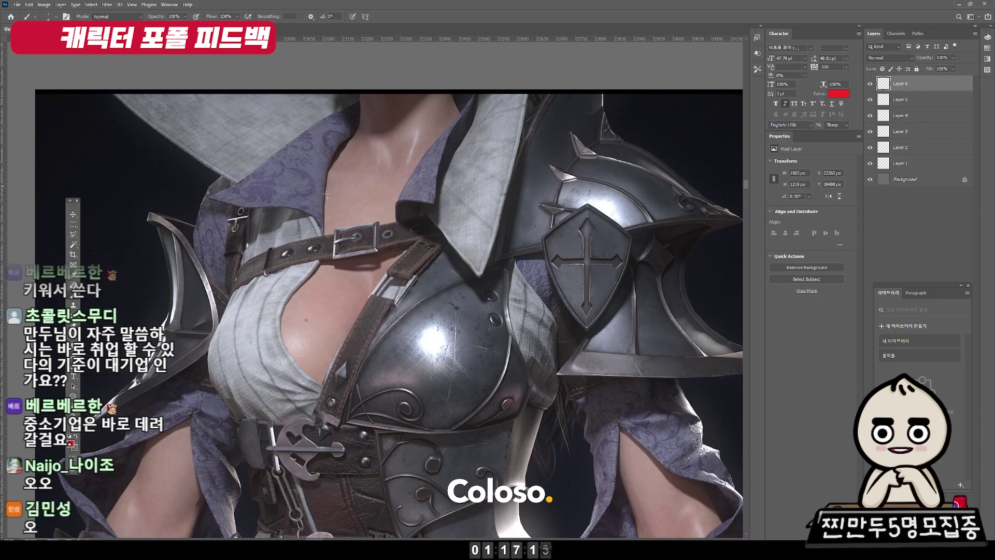
Outline the left purple collar lapel and its upper edge in red
drag(341, 220, 391, 323)
scroll(391, 322, up, 3)
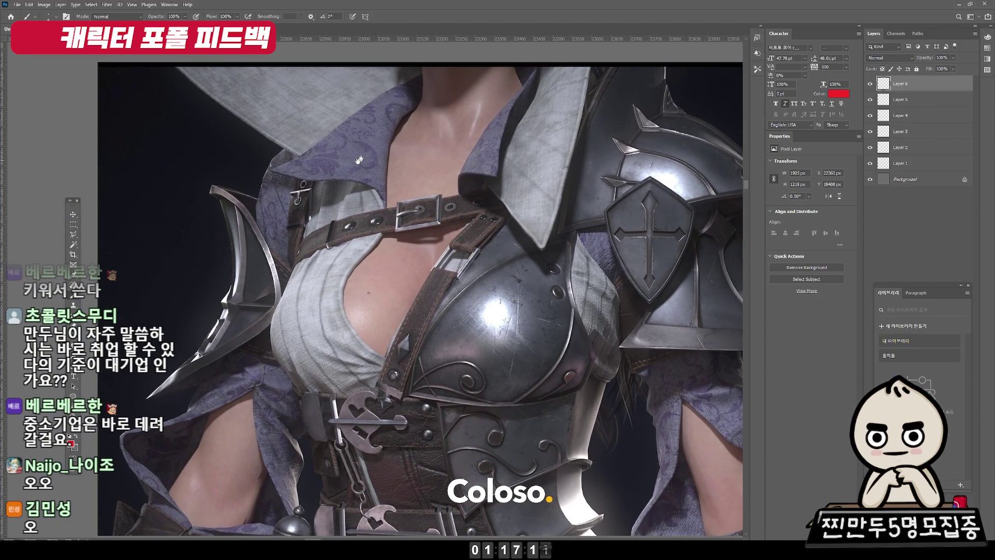
scroll(363, 259, up, 3)
scroll(350, 218, up, 2)
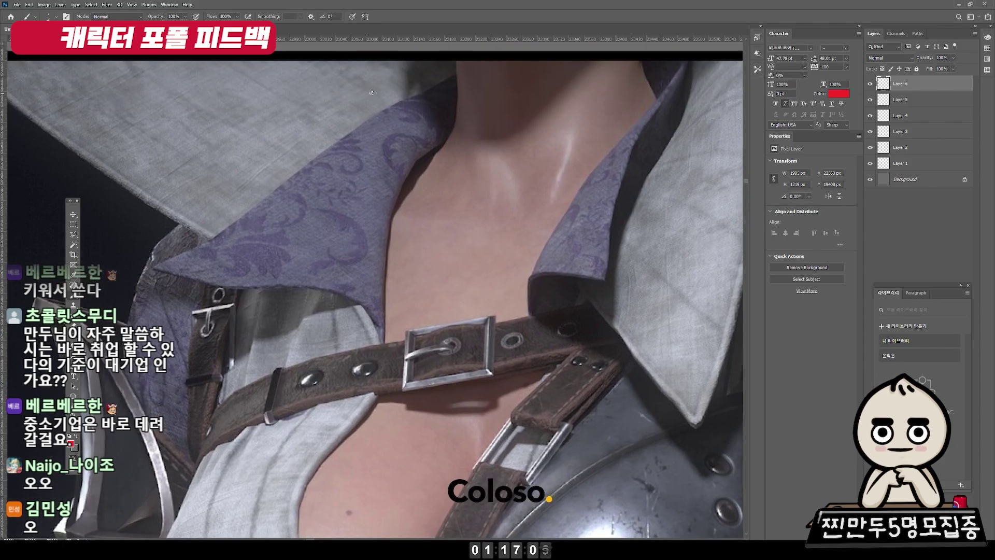
scroll(436, 261, up, 1)
scroll(389, 242, down, 3)
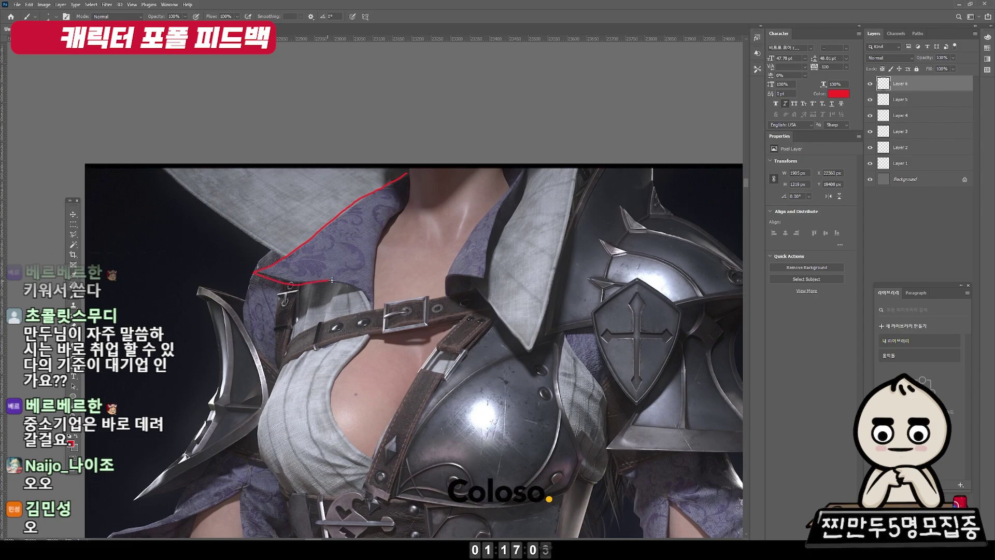
scroll(361, 287, up, 1)
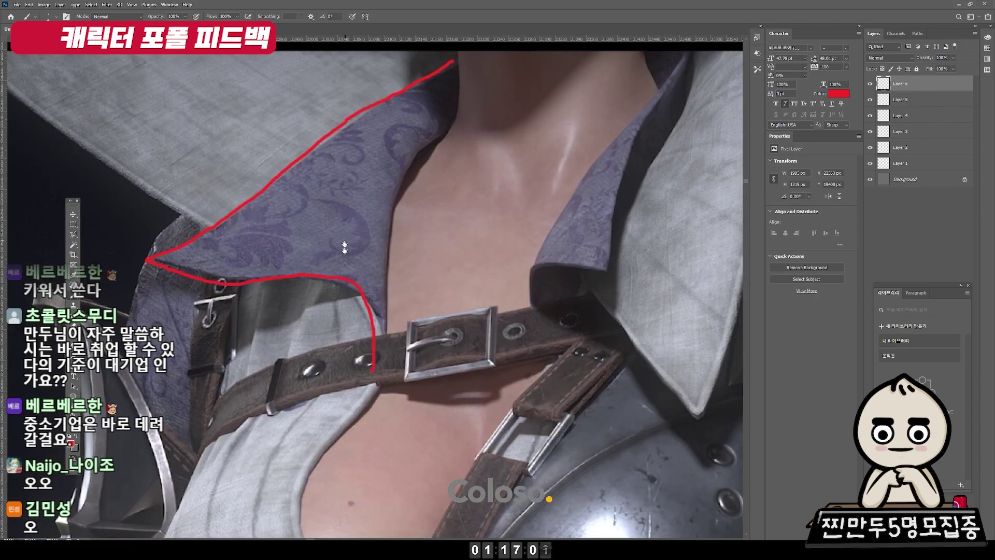
scroll(360, 286, up, 1)
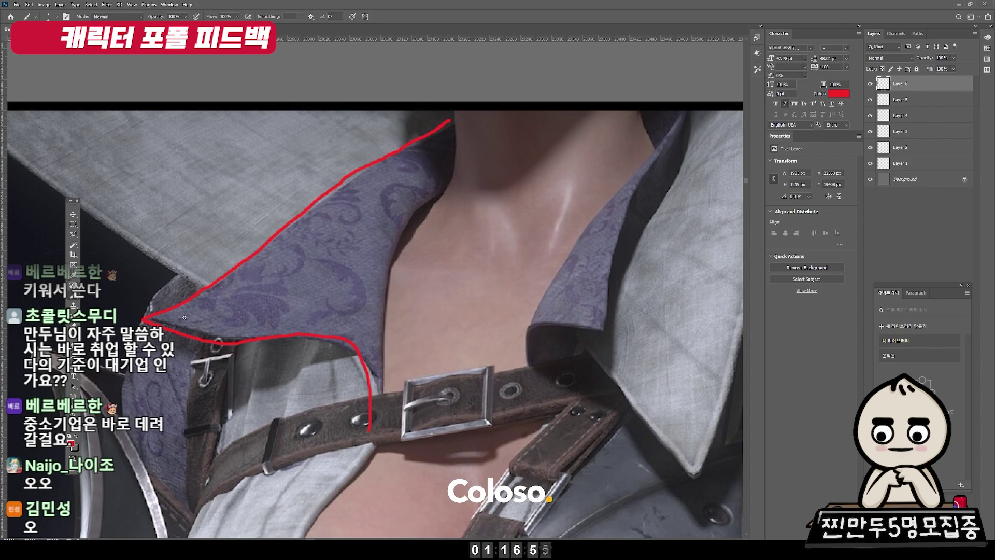
drag(177, 313, 370, 357)
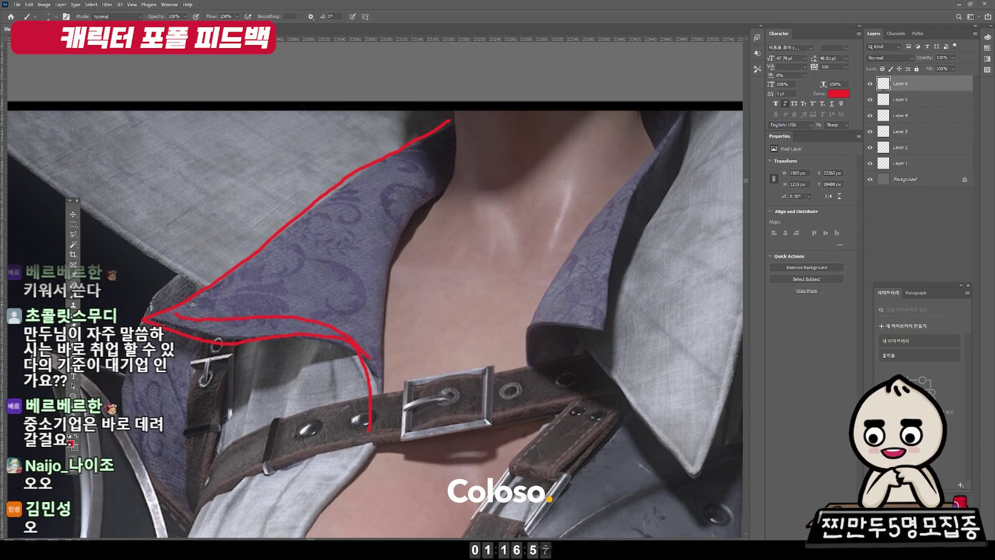
drag(193, 305, 412, 162)
drag(554, 319, 487, 340)
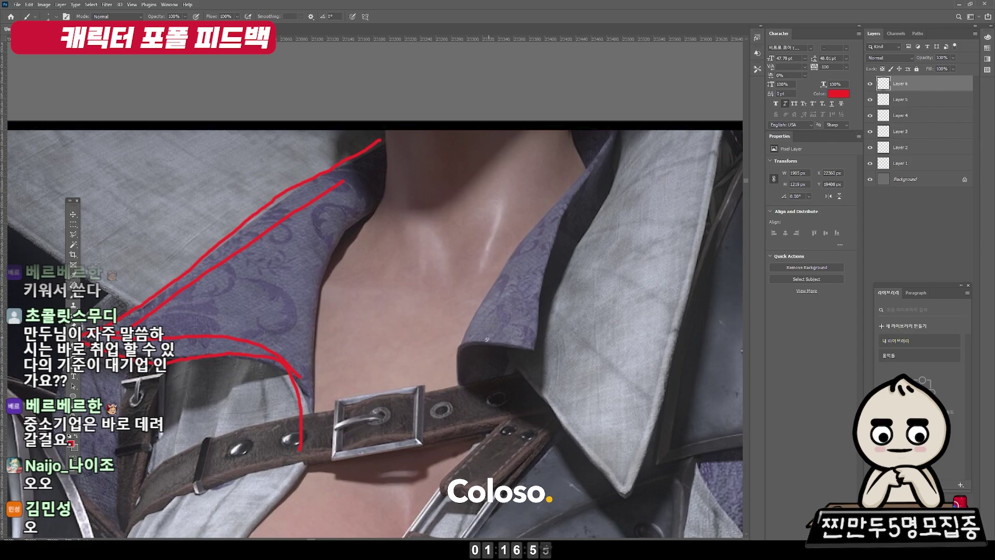
Trace the right collar's fold, edge and lower-left corner in red
drag(558, 330, 520, 398)
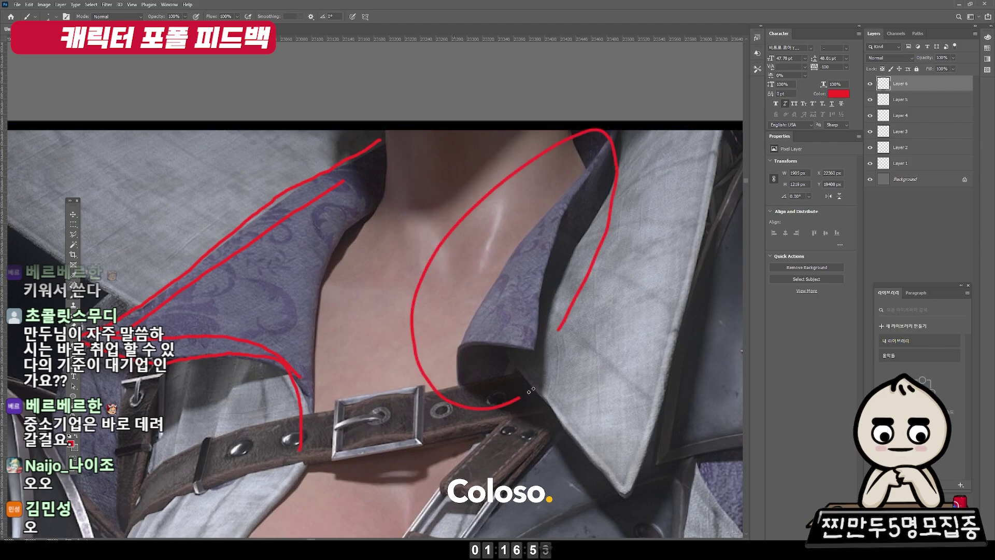
scroll(518, 383, up, 1)
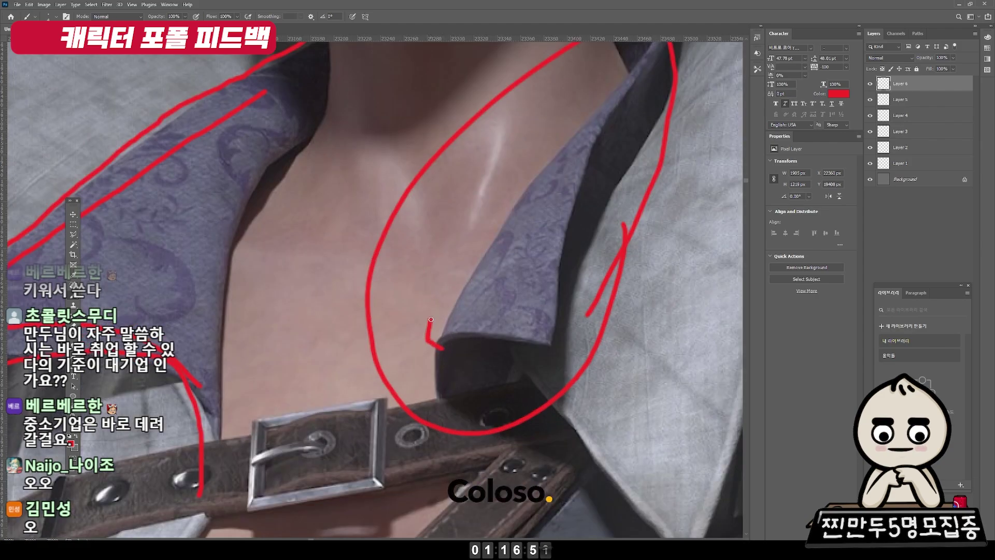
drag(466, 319, 602, 109)
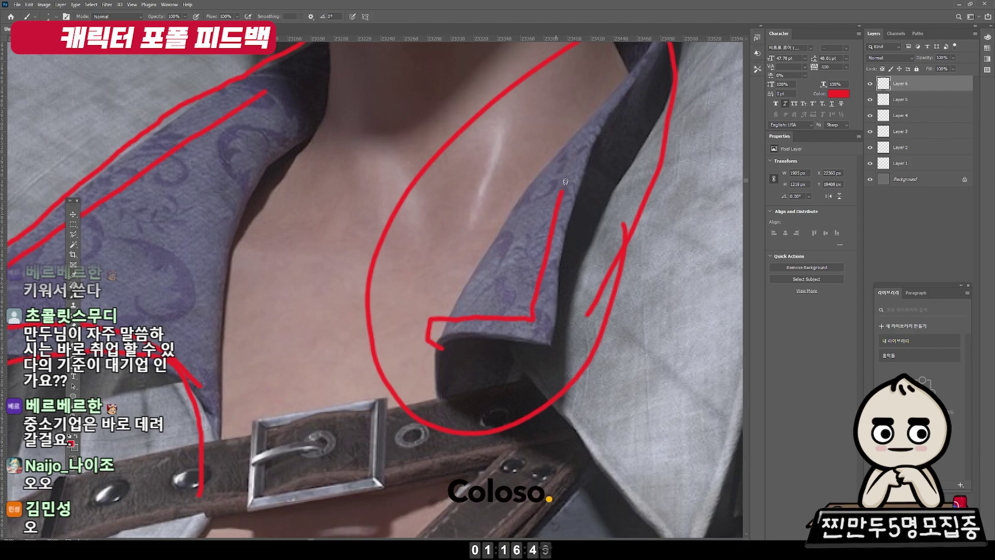
mouse_move(626, 78)
mouse_down()
mouse_move(549, 341)
mouse_move(438, 347)
mouse_move(617, 94)
mouse_up()
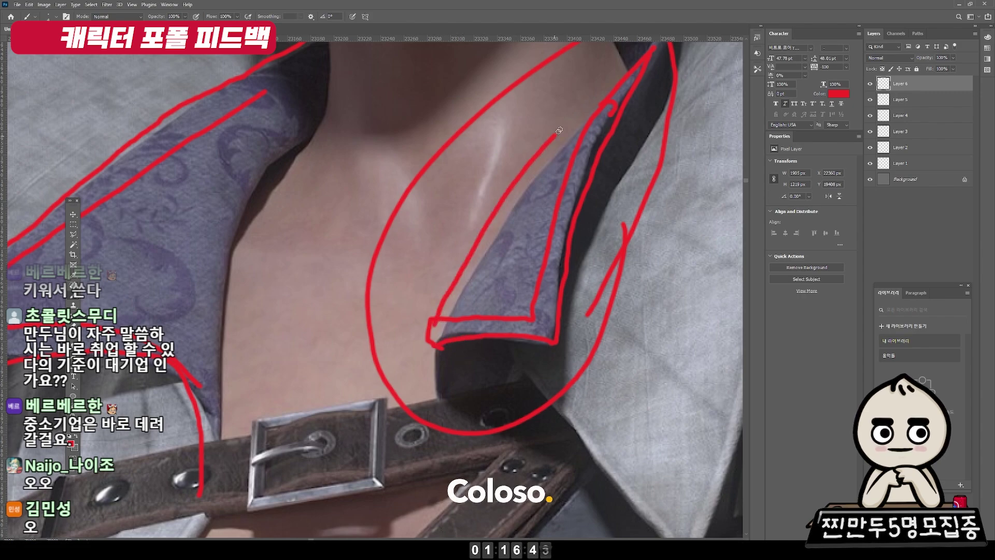
drag(450, 321, 446, 340)
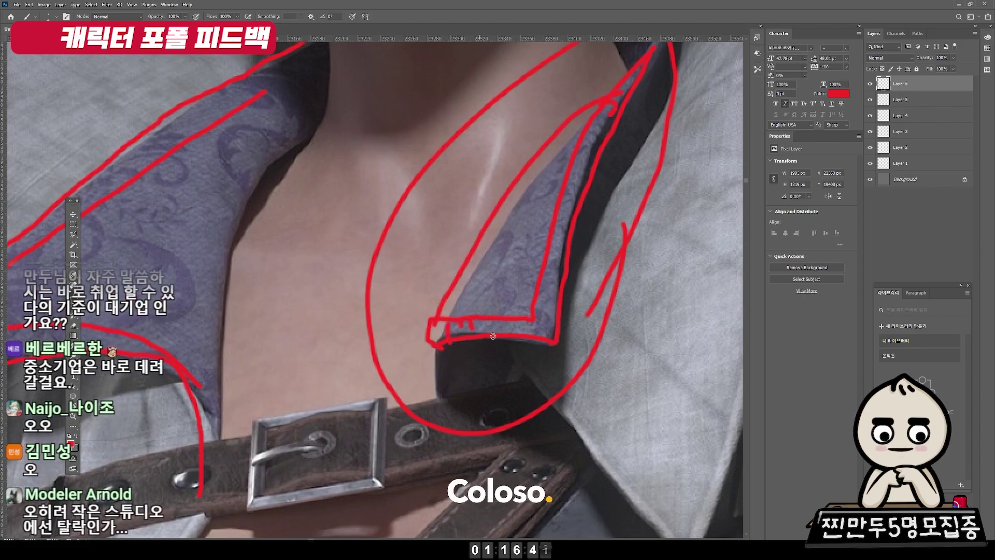
Add red hatch ticks along the right collar's edges and the left lapel edge
drag(499, 322, 501, 333)
mouse_move(539, 309)
mouse_down()
mouse_move(556, 306)
mouse_move(580, 217)
mouse_up()
drag(568, 177, 578, 174)
drag(564, 198, 576, 196)
alt+click(522, 270)
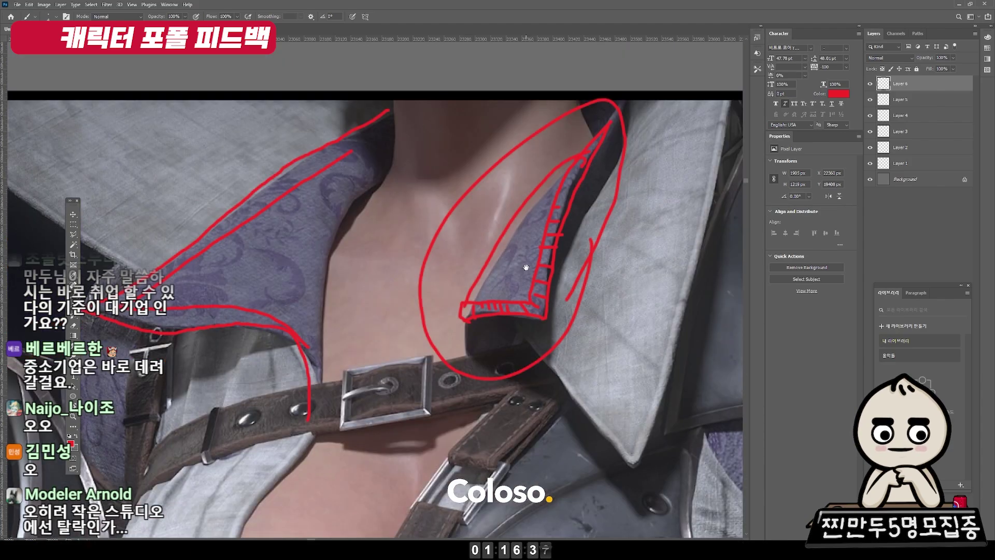
drag(518, 289, 514, 257)
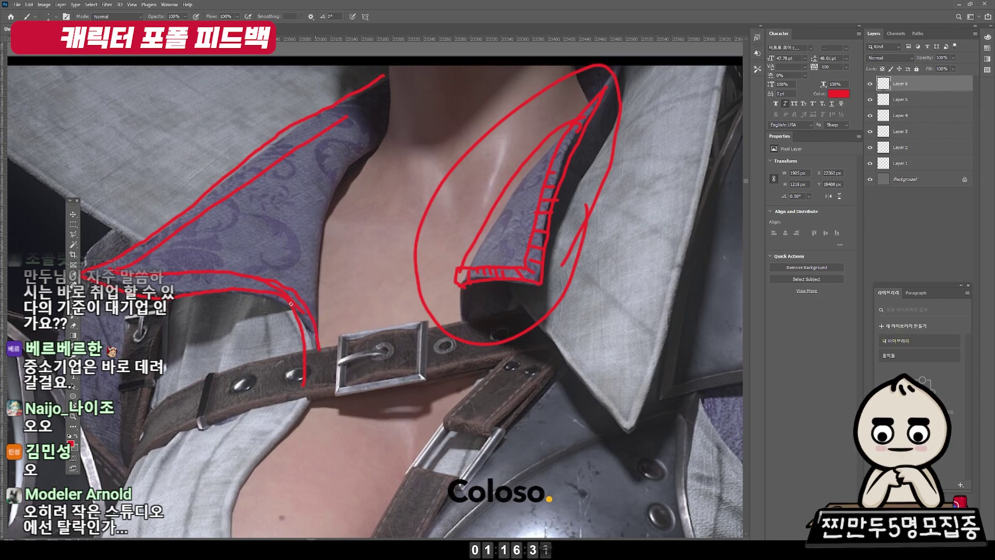
drag(302, 323, 313, 332)
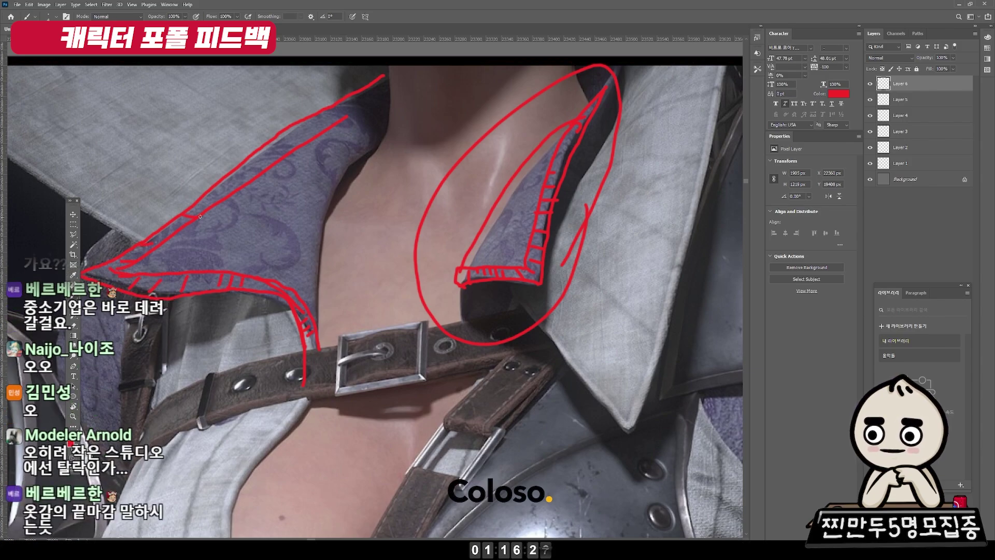
drag(432, 305, 332, 277)
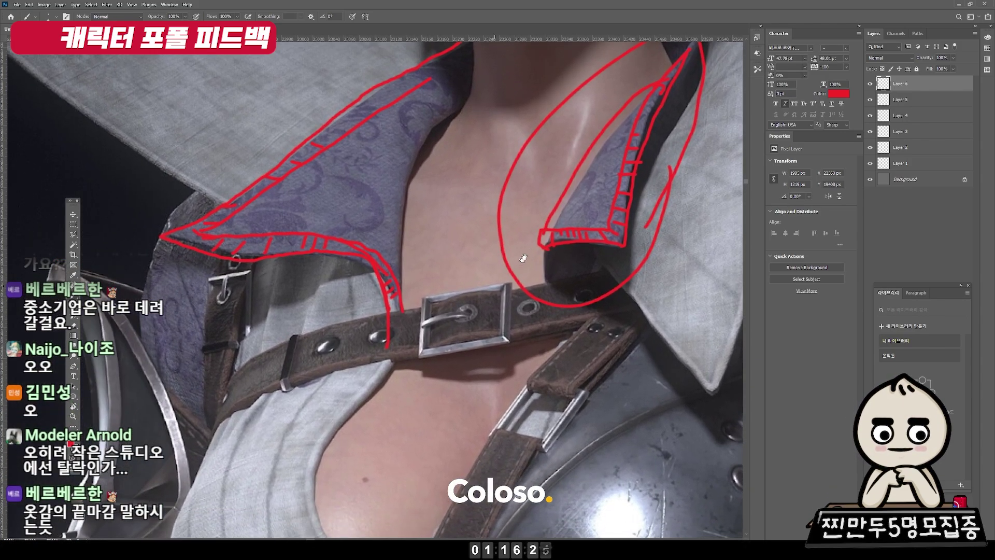
scroll(310, 294, up, 2)
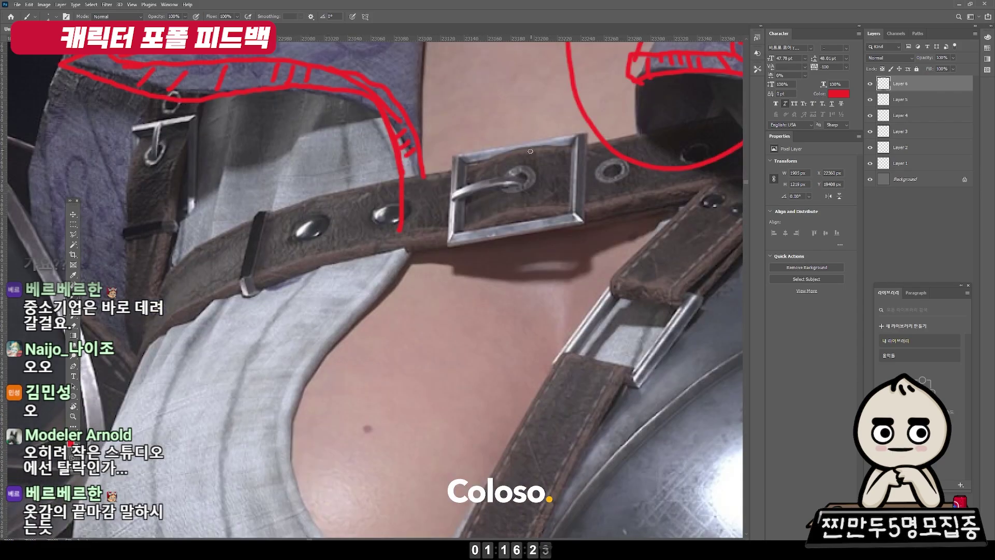
mouse_move(562, 148)
mouse_down()
mouse_move(128, 342)
mouse_move(739, 212)
mouse_up()
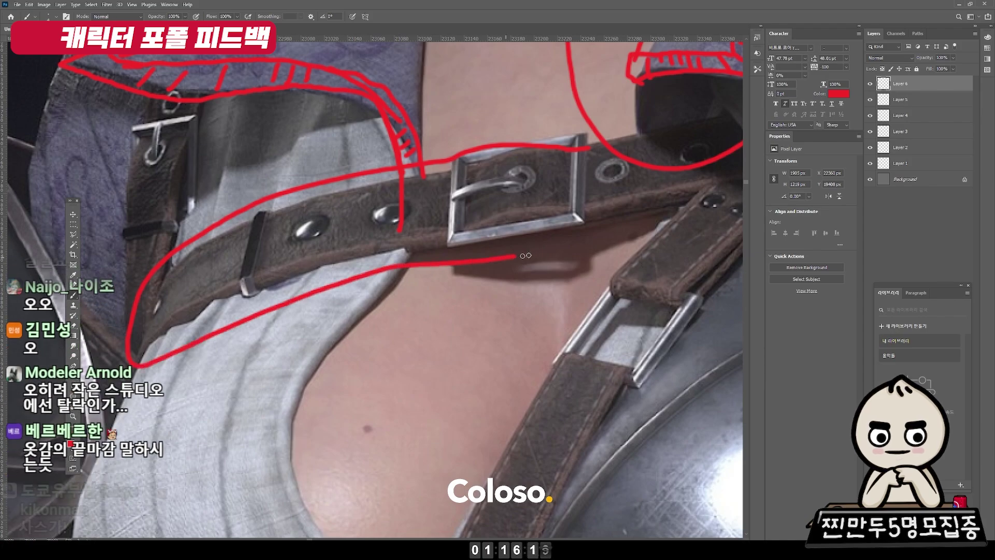
drag(568, 193, 456, 209)
mouse_move(259, 295)
mouse_down()
mouse_move(357, 276)
mouse_move(363, 253)
mouse_up()
scroll(357, 276, down, 2)
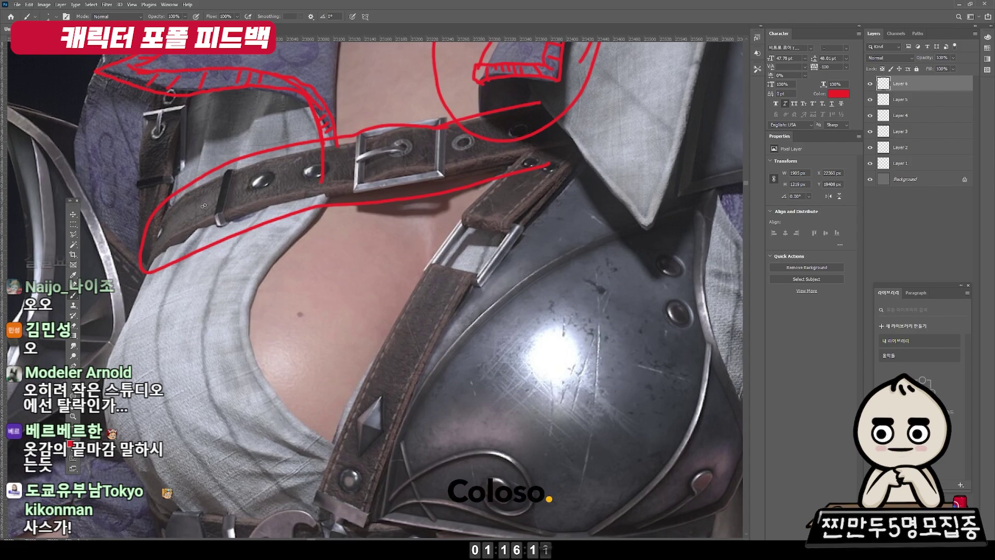
scroll(367, 210, up, 1)
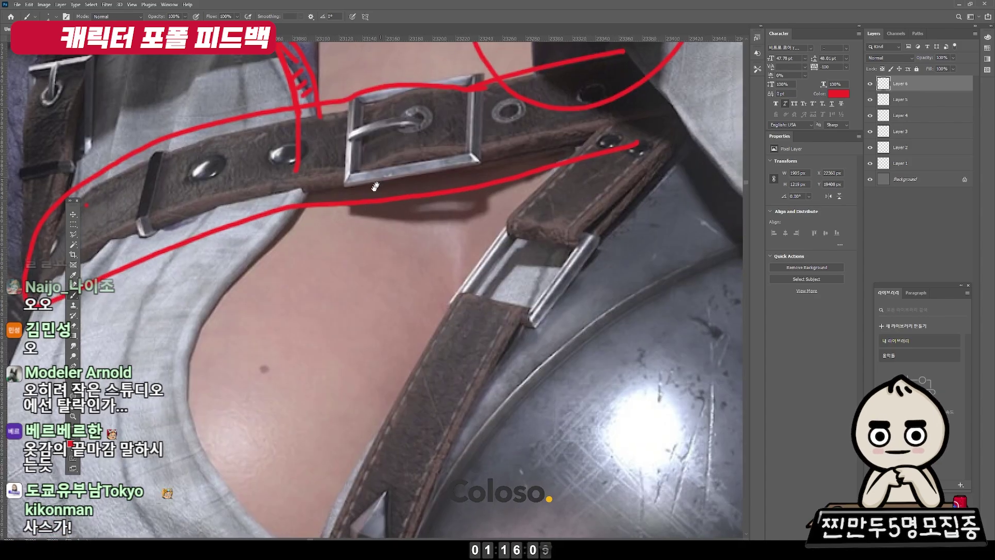
scroll(394, 197, up, 1)
key(ctrl+z)
key(z)
key(ctrl+z)
key(b)
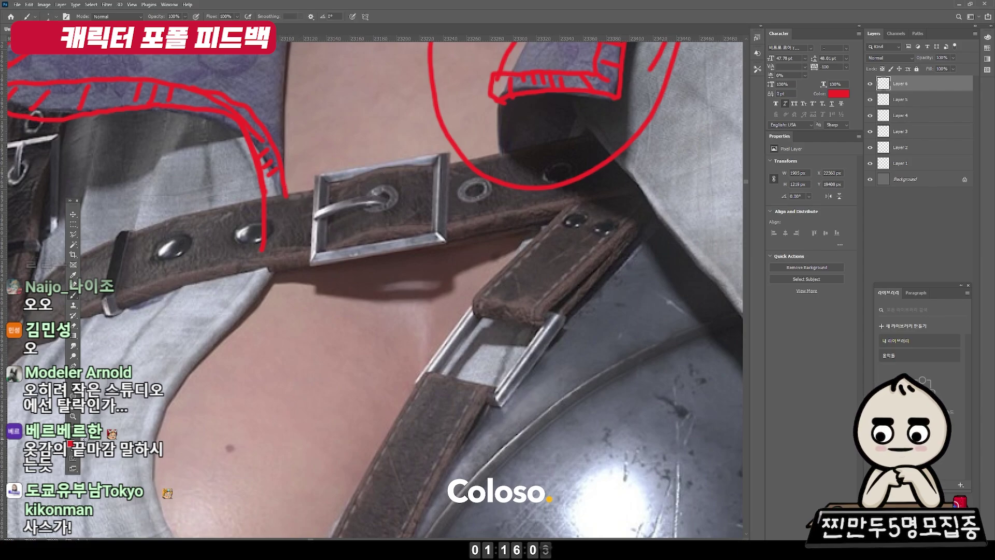
click(74, 448)
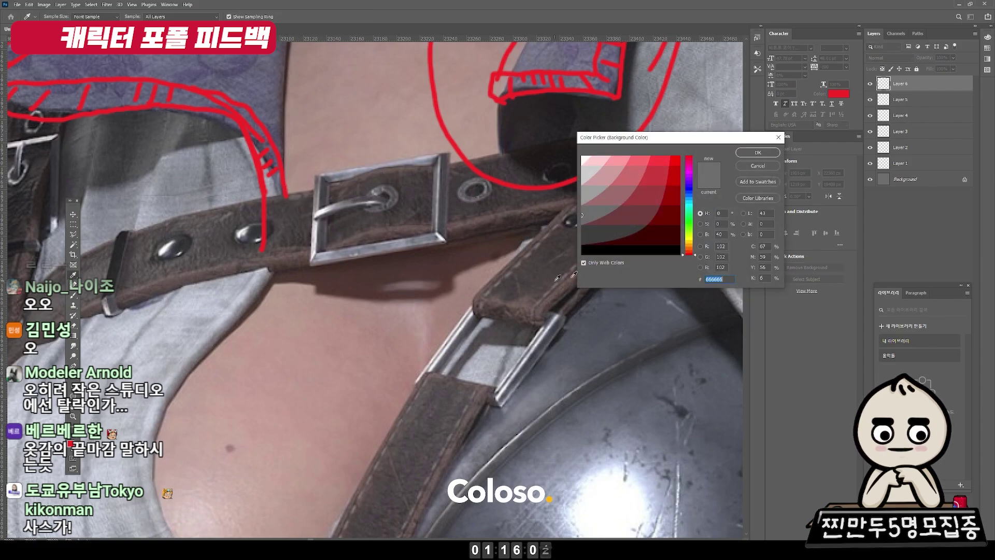
Pick green and make it the active foreground paint colour
click(689, 217)
key(Escape)
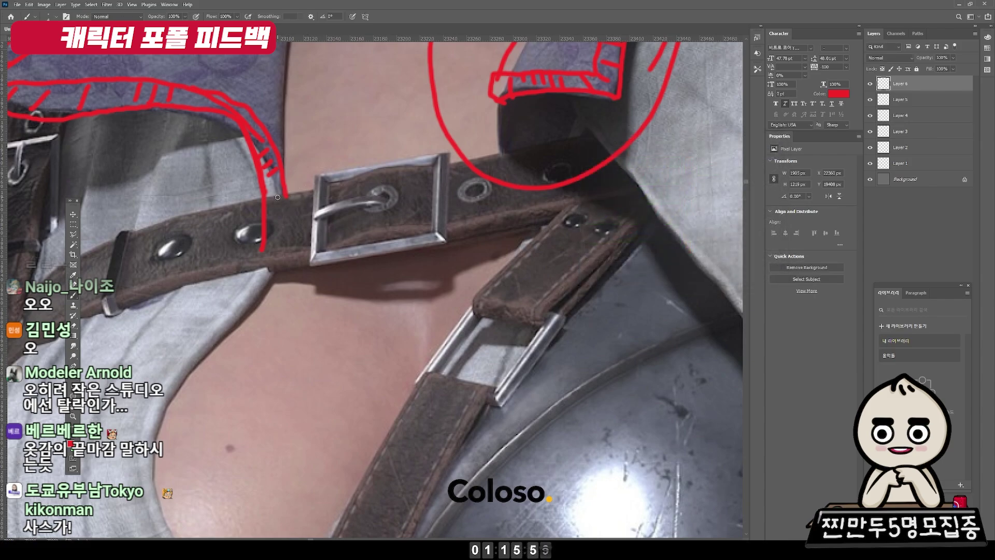
key(x)
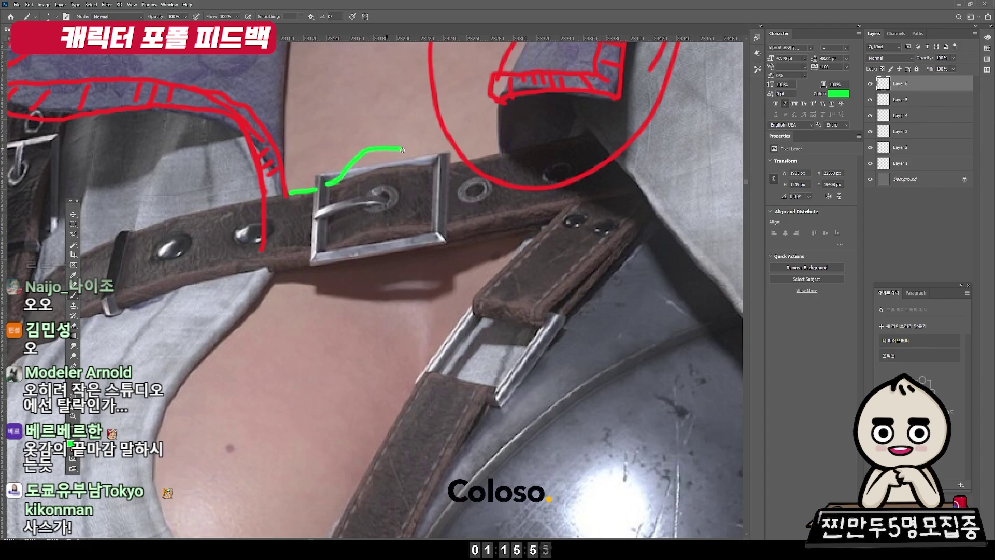
Sketch green lines across and under the buckle and along the belt's top and lower edges
mouse_move(318, 251)
mouse_down()
mouse_move(393, 217)
mouse_move(439, 233)
mouse_up()
scroll(424, 147, down, 2)
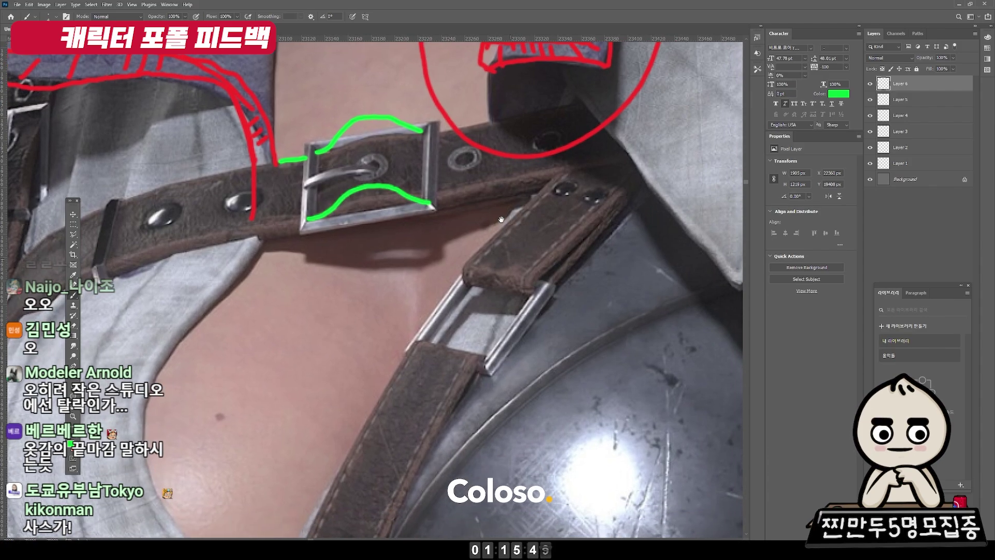
drag(434, 114, 560, 99)
mouse_move(440, 185)
mouse_down()
mouse_move(559, 168)
mouse_move(520, 165)
mouse_up()
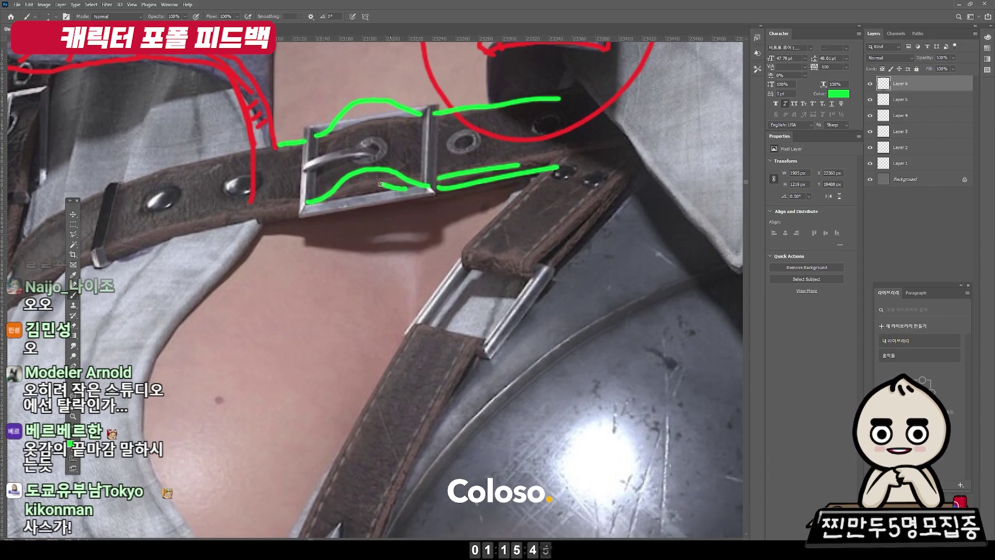
mouse_move(314, 215)
mouse_down()
mouse_move(270, 234)
mouse_move(487, 184)
mouse_up()
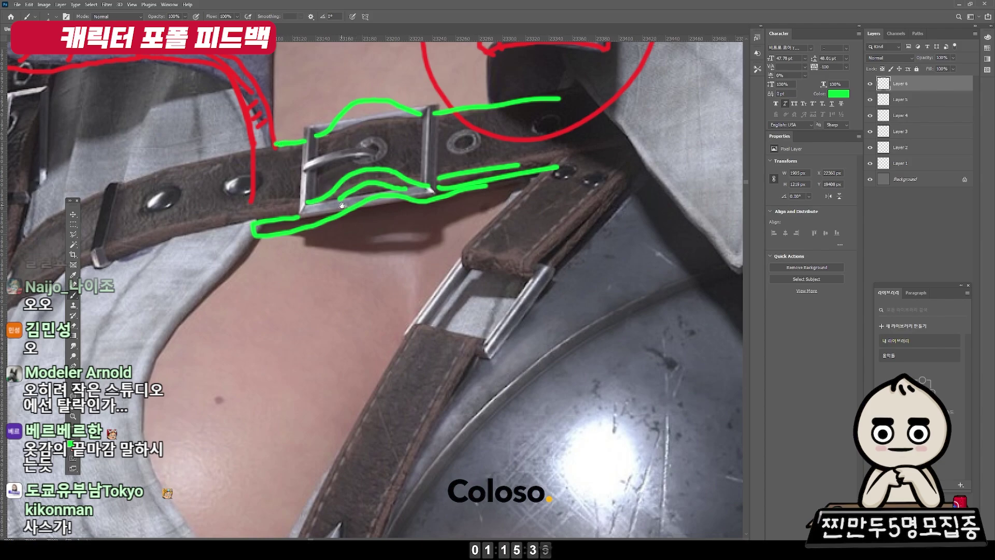
scroll(341, 205, down, 3)
scroll(435, 201, down, 3)
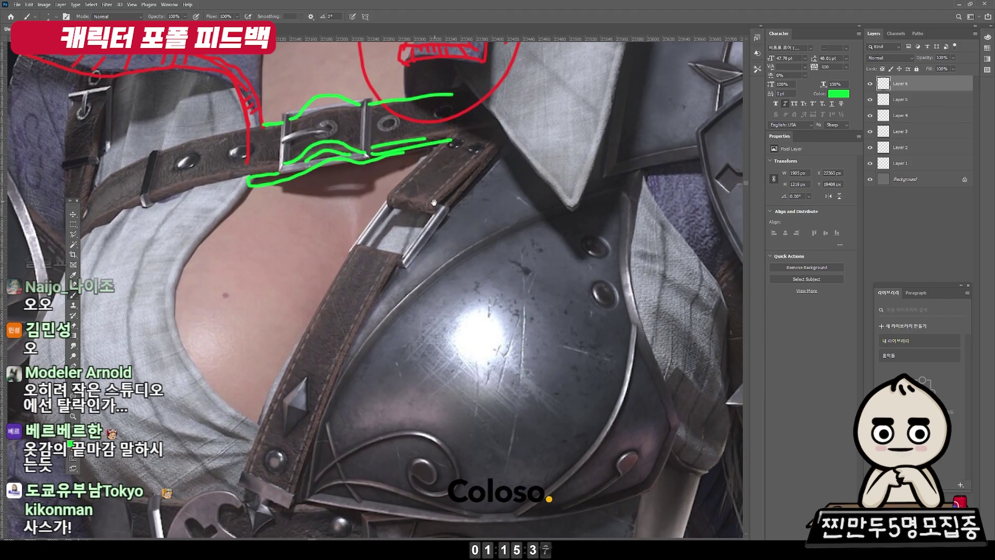
scroll(444, 192, up, 2)
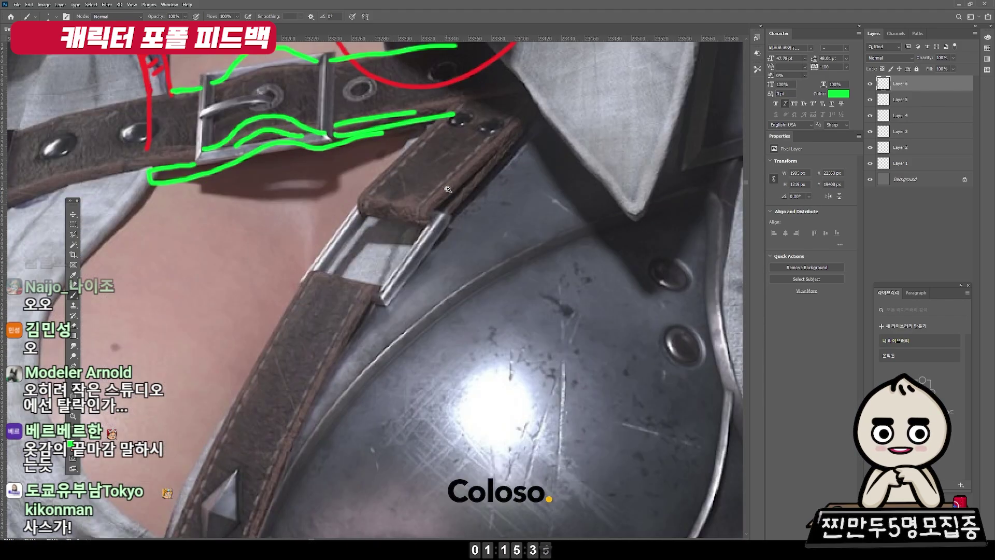
scroll(353, 199, up, 3)
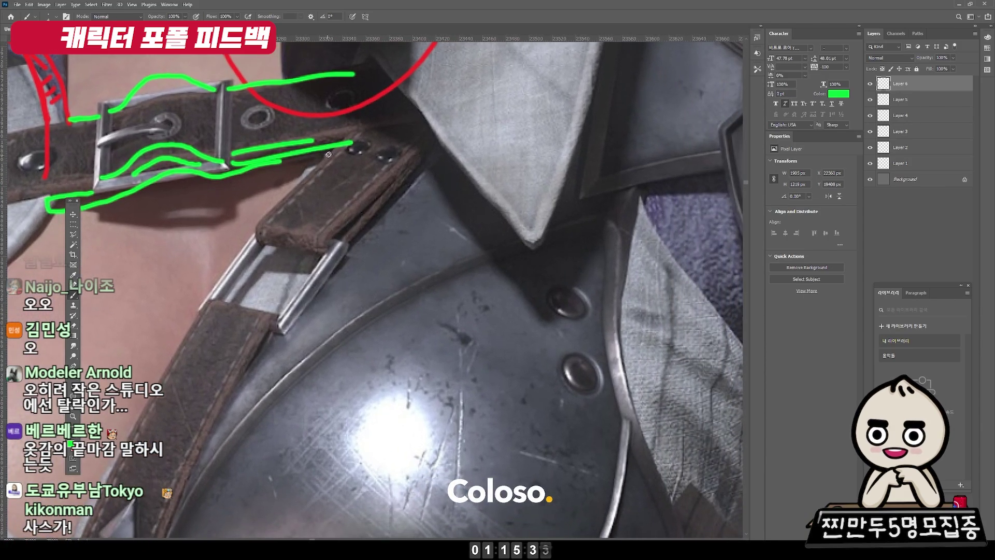
Redo the diagonal green stroke longer and outline the strap's upper edge
key(ctrl+z)
drag(346, 137, 311, 174)
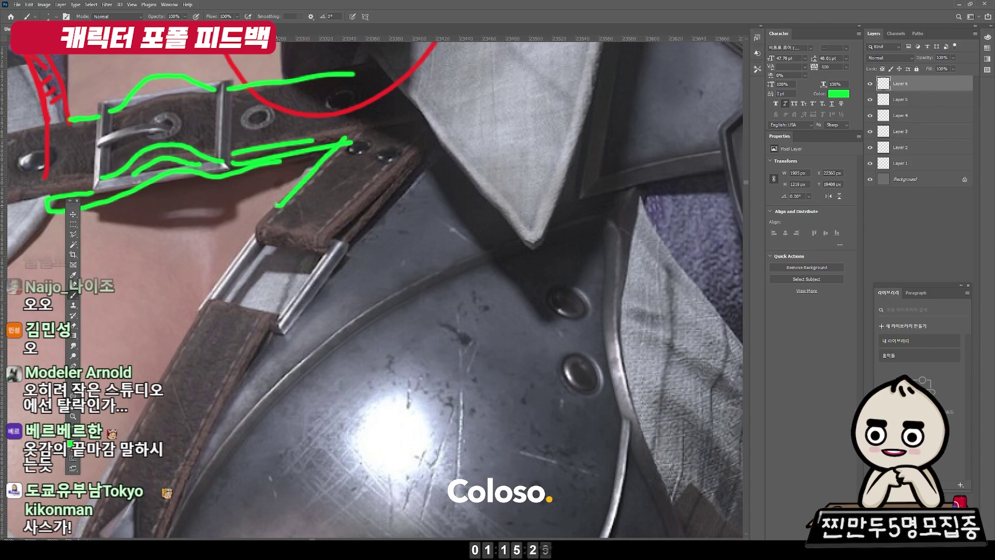
mouse_move(296, 248)
mouse_down()
mouse_move(326, 256)
mouse_move(403, 164)
mouse_up()
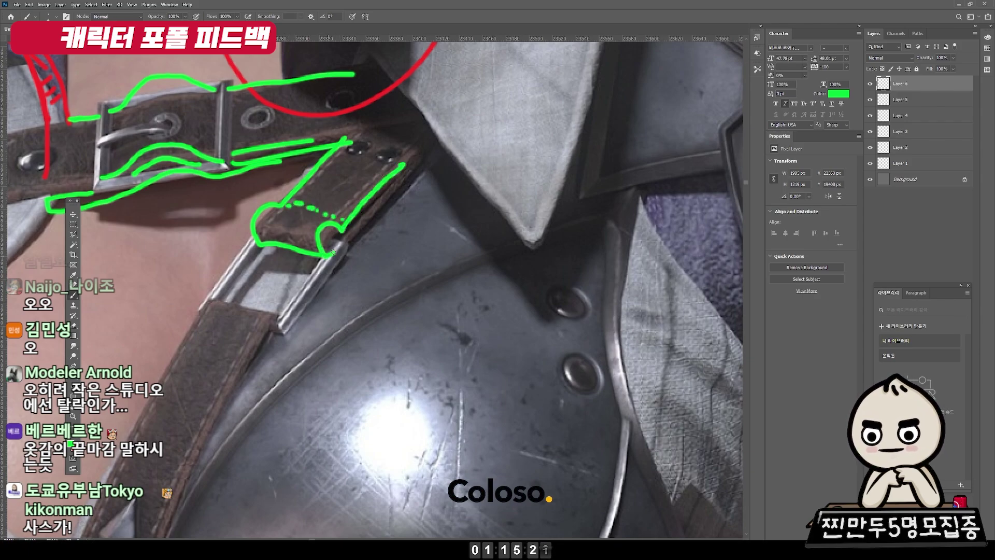
drag(347, 233, 413, 169)
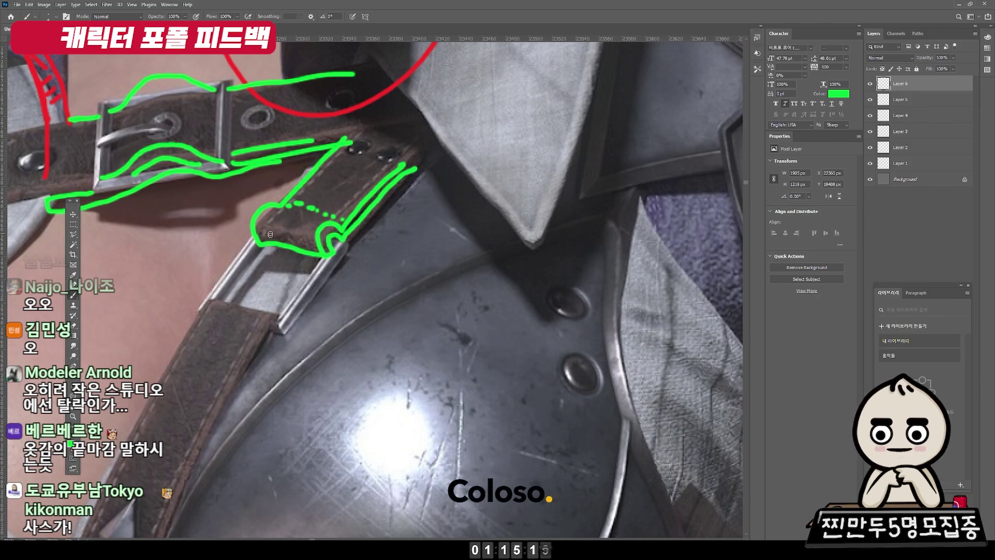
drag(264, 244, 341, 139)
Trace the strap's lower and opposite edges in green, adding a second line and cross-hatch marks
drag(310, 278, 339, 223)
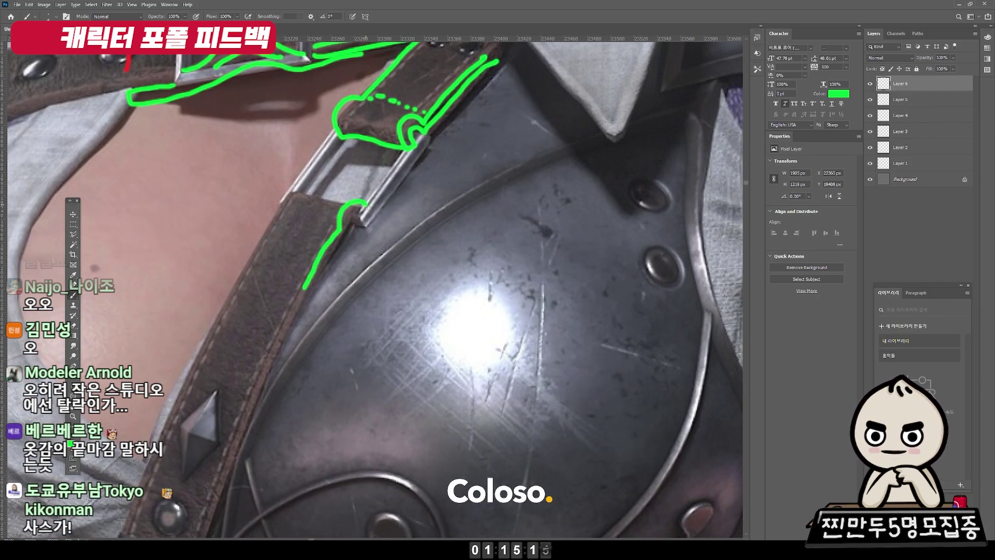
drag(366, 235, 319, 327)
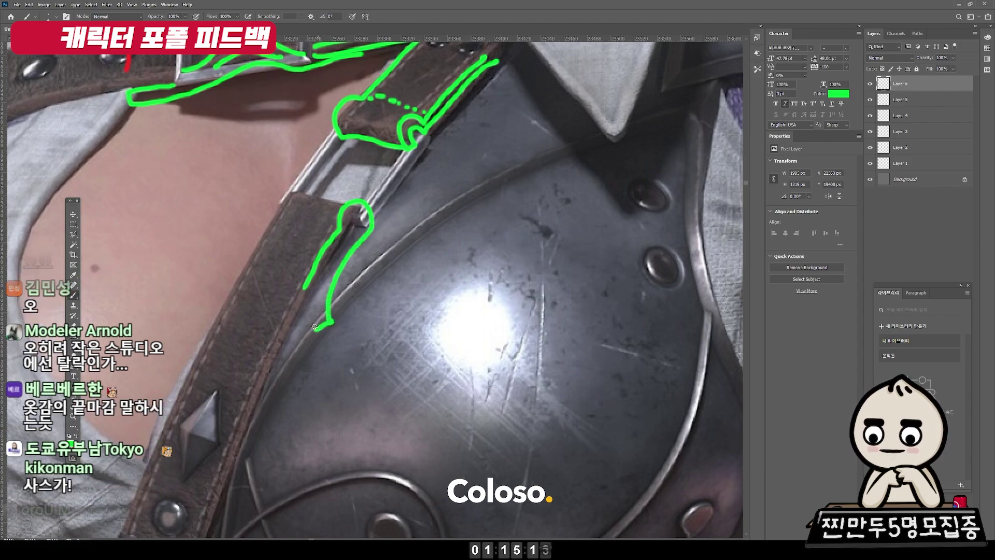
drag(347, 229, 288, 375)
drag(308, 280, 220, 429)
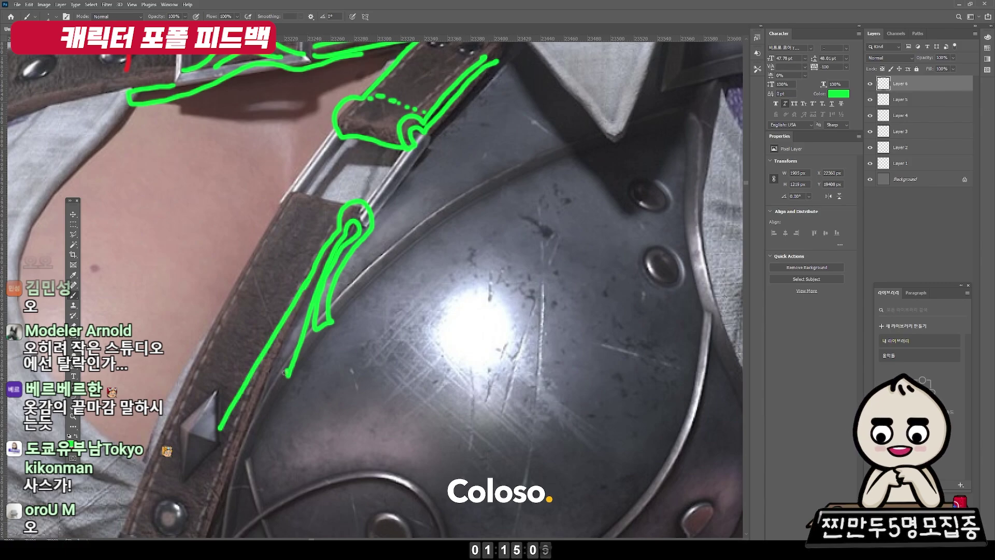
mouse_move(293, 361)
mouse_down()
mouse_move(248, 435)
mouse_move(301, 355)
mouse_move(287, 368)
mouse_up()
drag(283, 323, 297, 333)
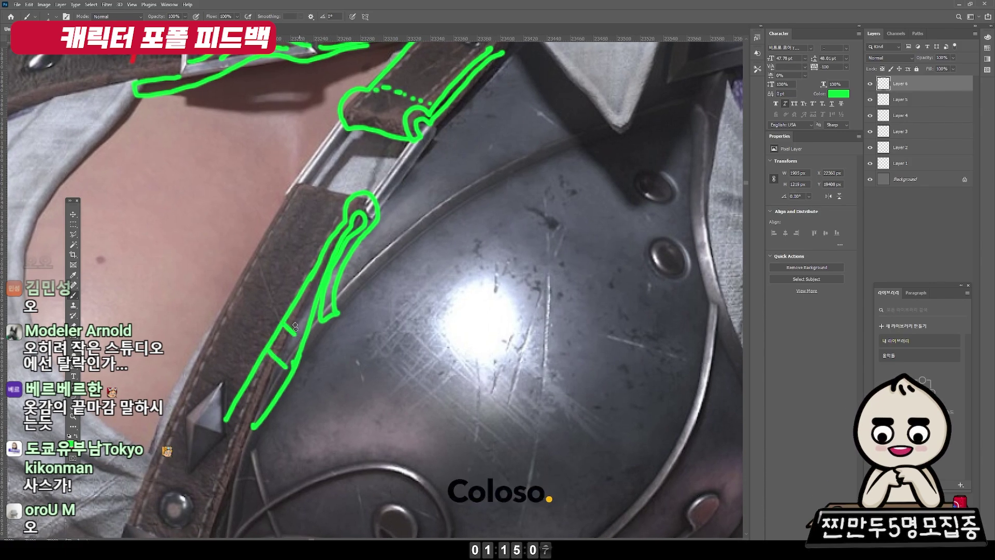
drag(217, 313, 276, 209)
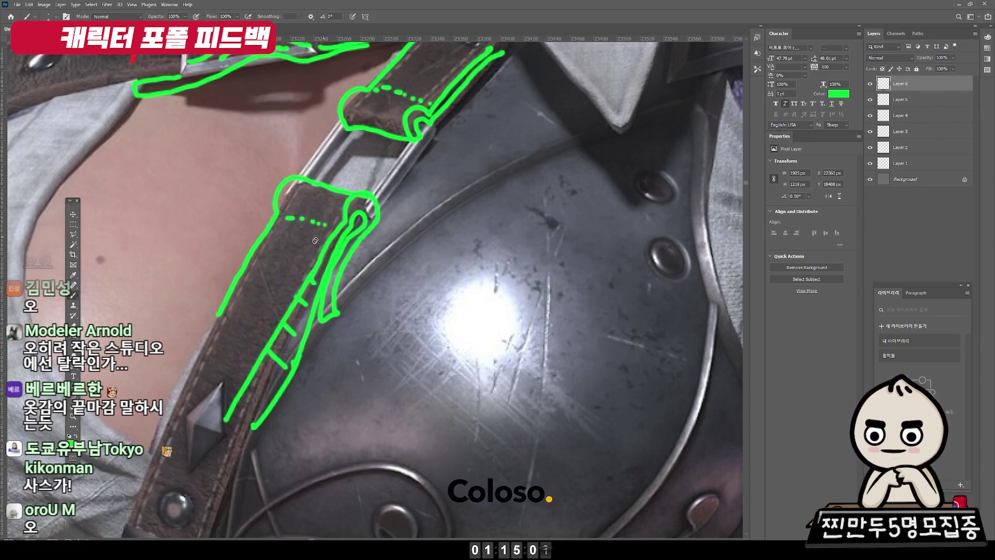
scroll(427, 251, down, 1)
scroll(430, 248, down, 1)
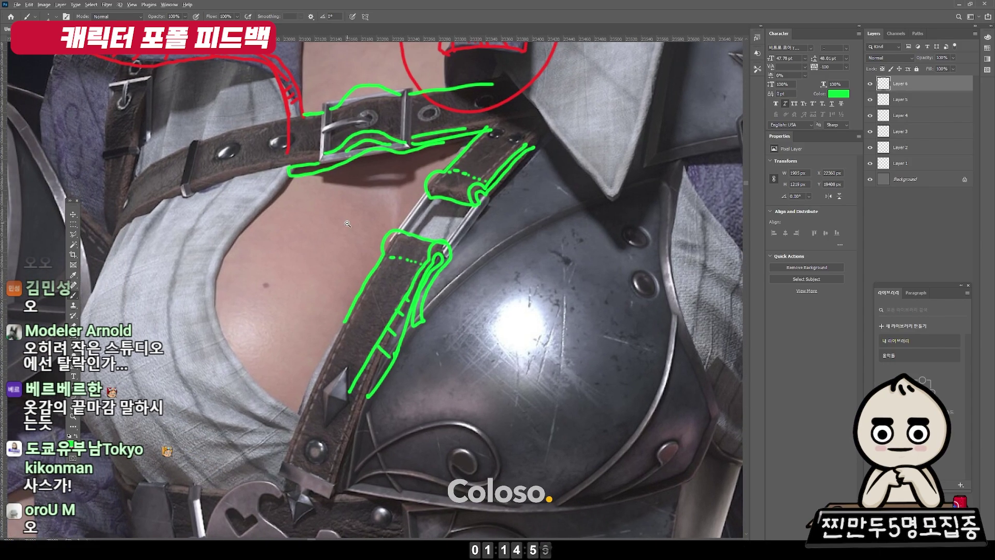
scroll(438, 241, down, 1)
scroll(392, 240, up, 2)
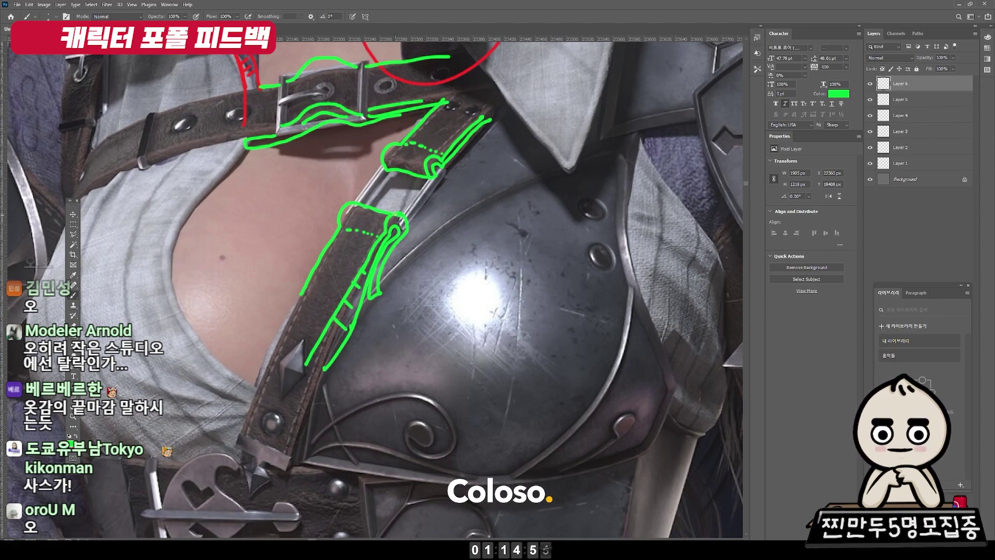
scroll(420, 218, down, 2)
scroll(412, 222, down, 2)
scroll(405, 224, down, 1)
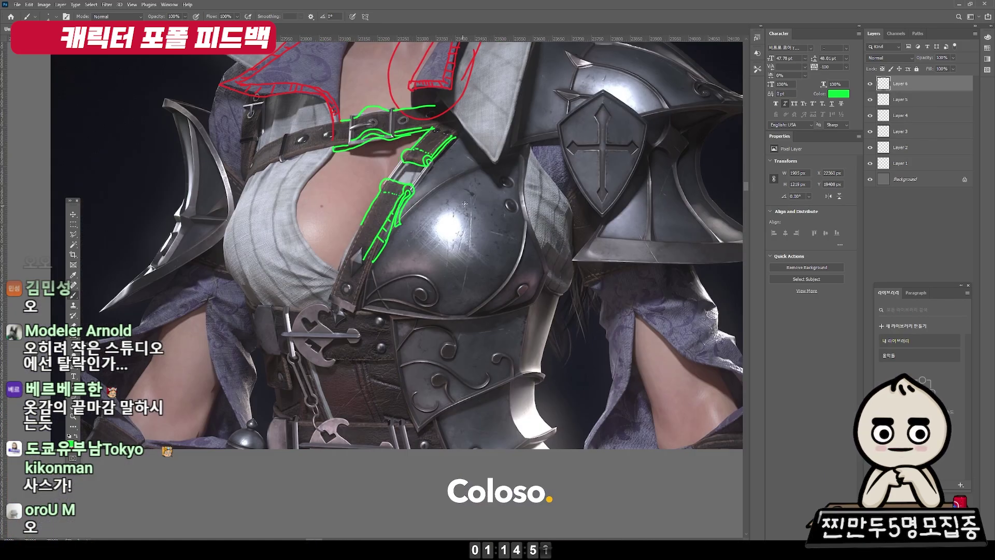
Brush a green curve down from the belt along the shirt opening past the chest
drag(464, 205, 422, 268)
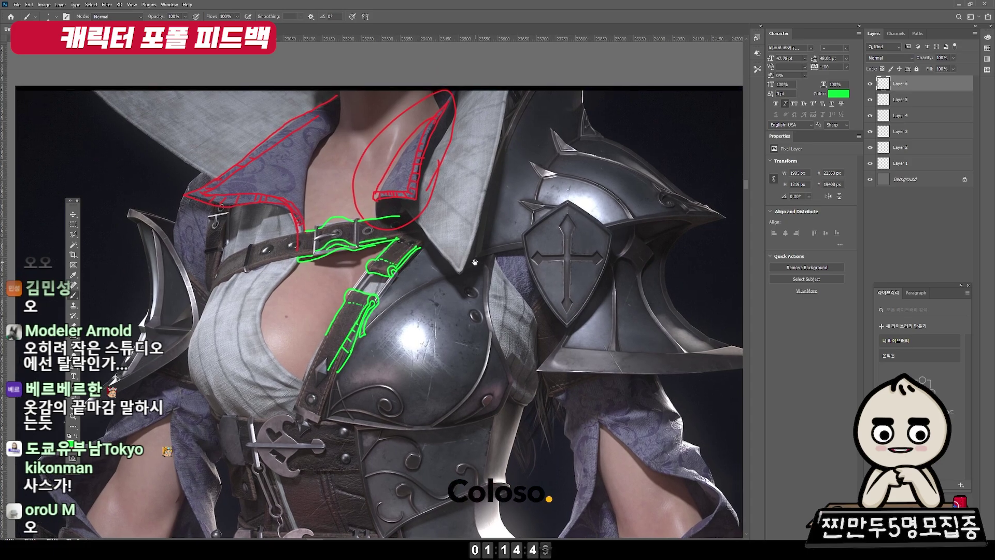
mouse_move(359, 273)
mouse_down()
mouse_move(466, 223)
mouse_move(385, 211)
mouse_up()
click(356, 229)
drag(412, 174, 343, 256)
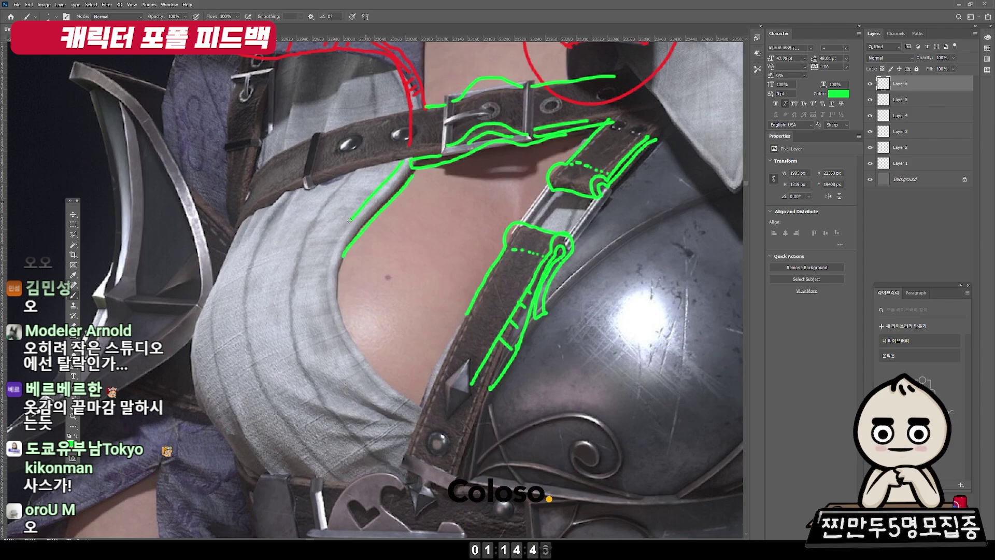
drag(327, 267, 424, 412)
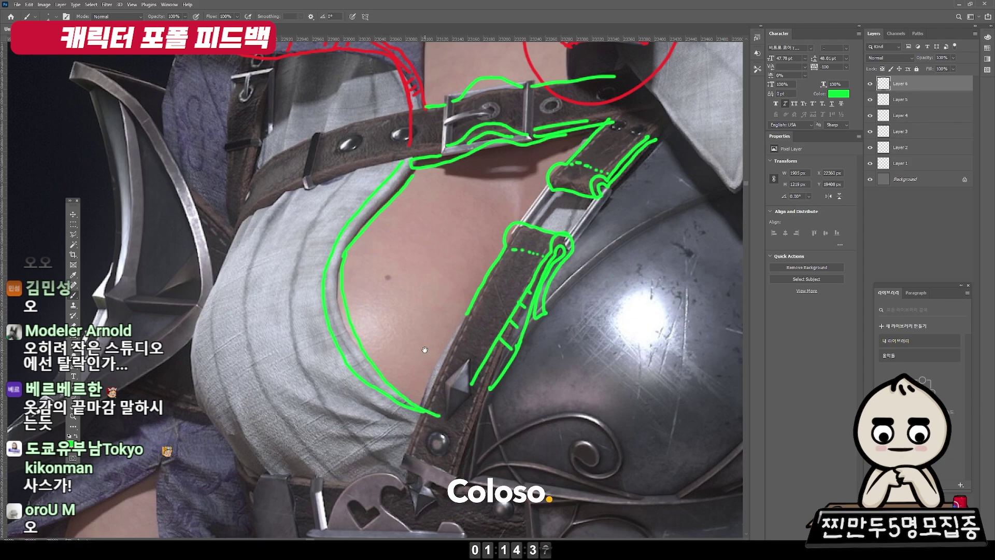
scroll(425, 350, down, 3)
Pan and zoom around the lower armour and shoulder shield, then frame the breastplate
drag(534, 294, 431, 285)
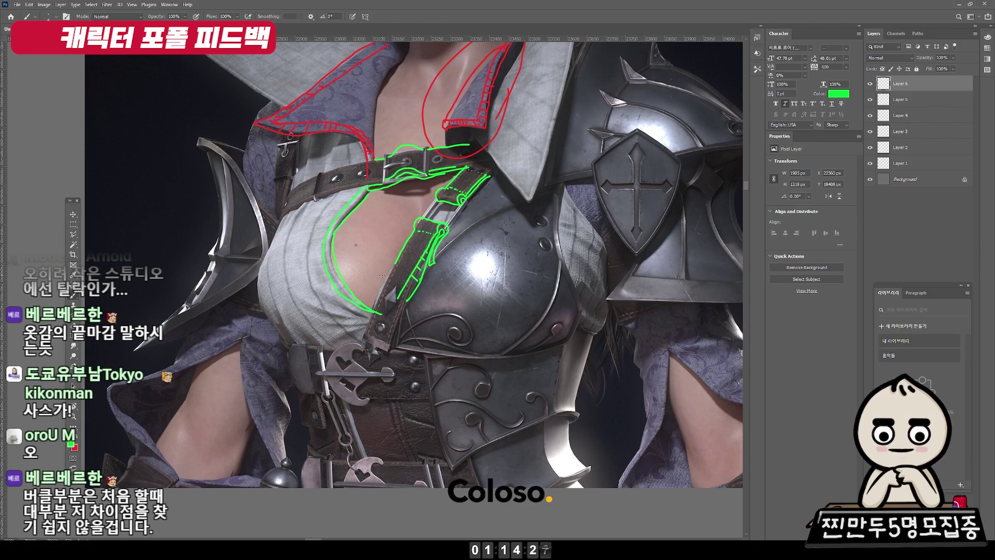
drag(321, 172, 352, 216)
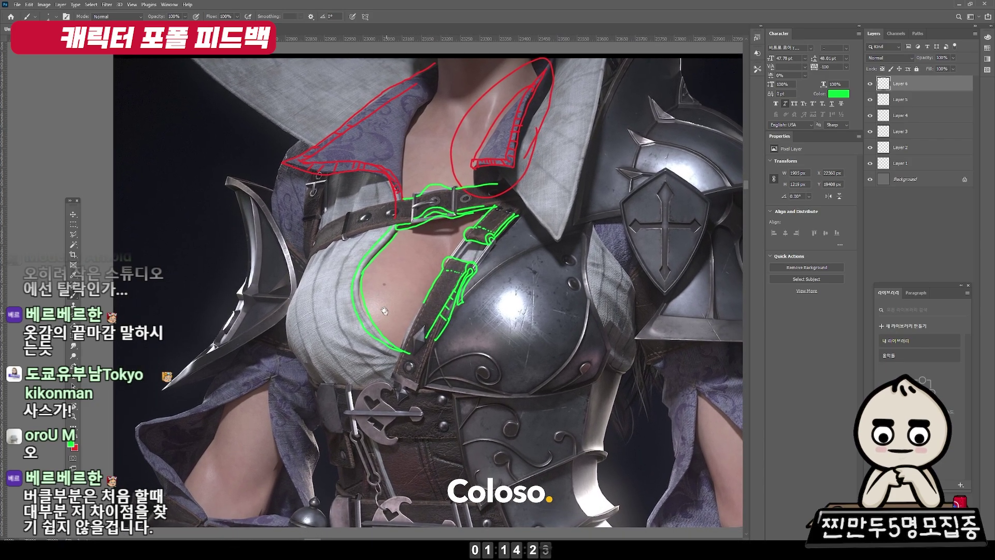
drag(385, 313, 371, 245)
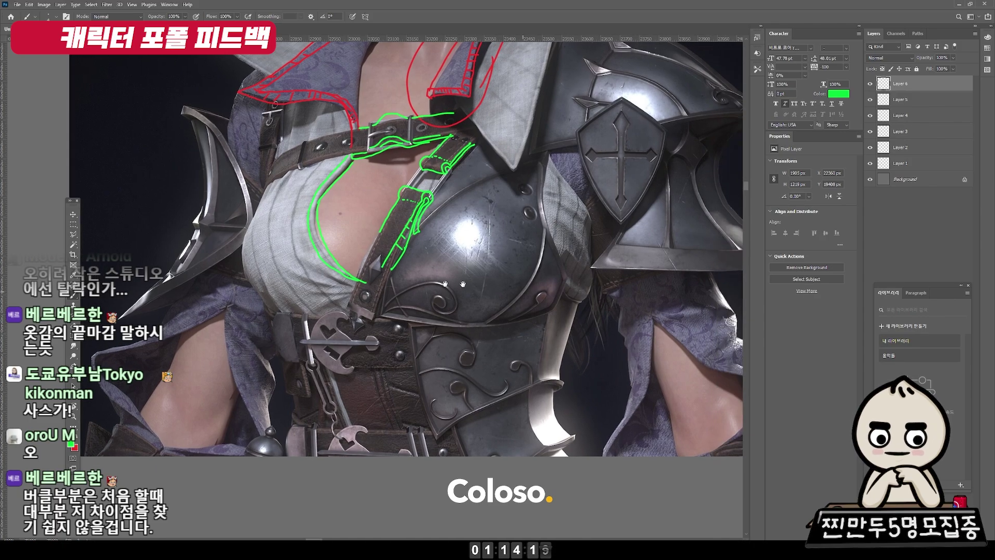
drag(389, 330, 413, 139)
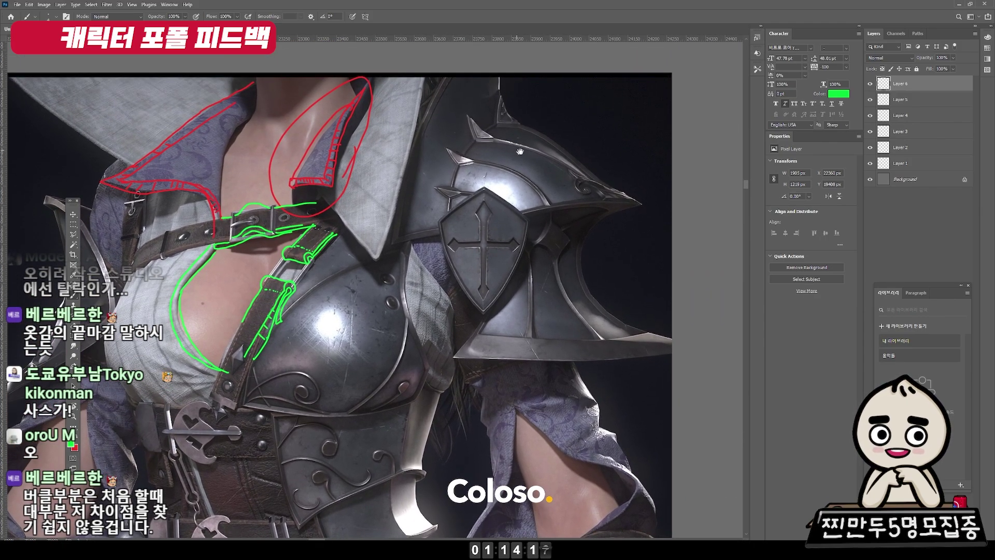
click(541, 234)
drag(485, 263, 494, 247)
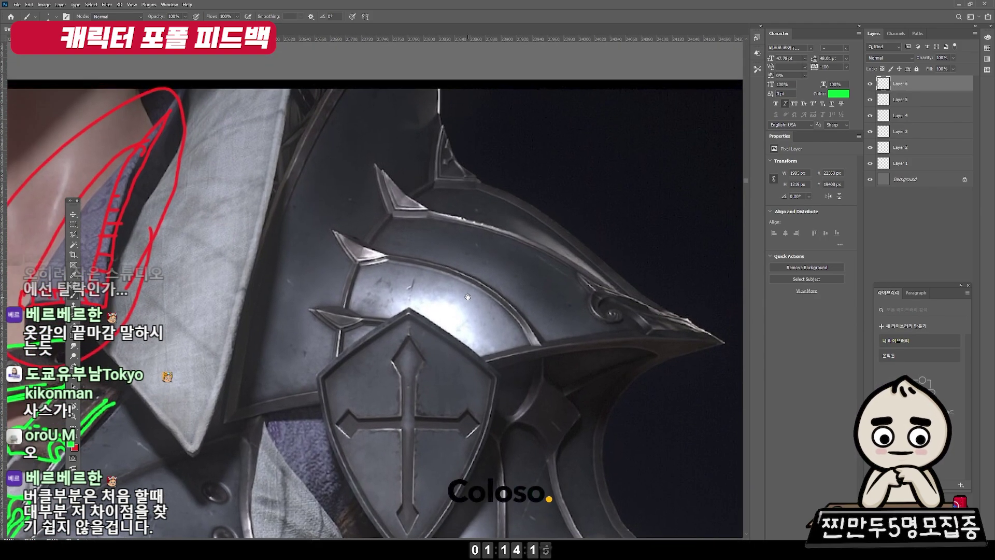
key(ctrl+minus)
drag(440, 466, 440, 277)
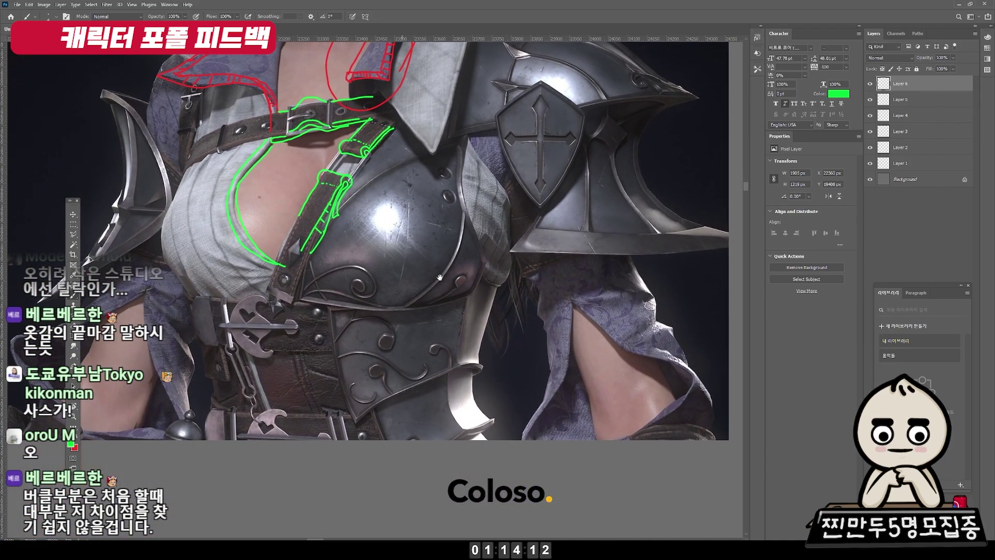
key(ctrl+plus)
drag(439, 278, 398, 166)
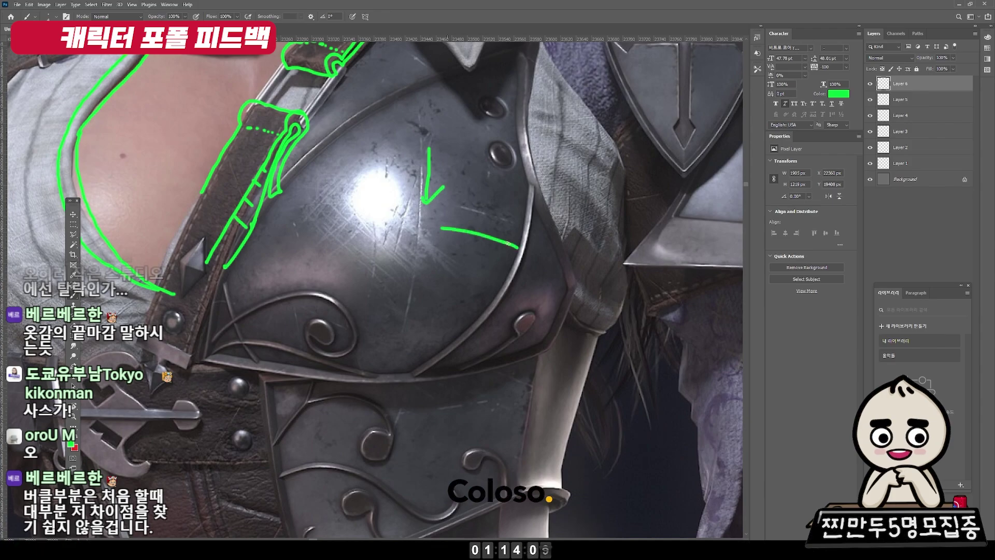
Circle the breastplate highlight, curve beneath it, and ring the upper and lower rivets in green
drag(331, 220, 425, 236)
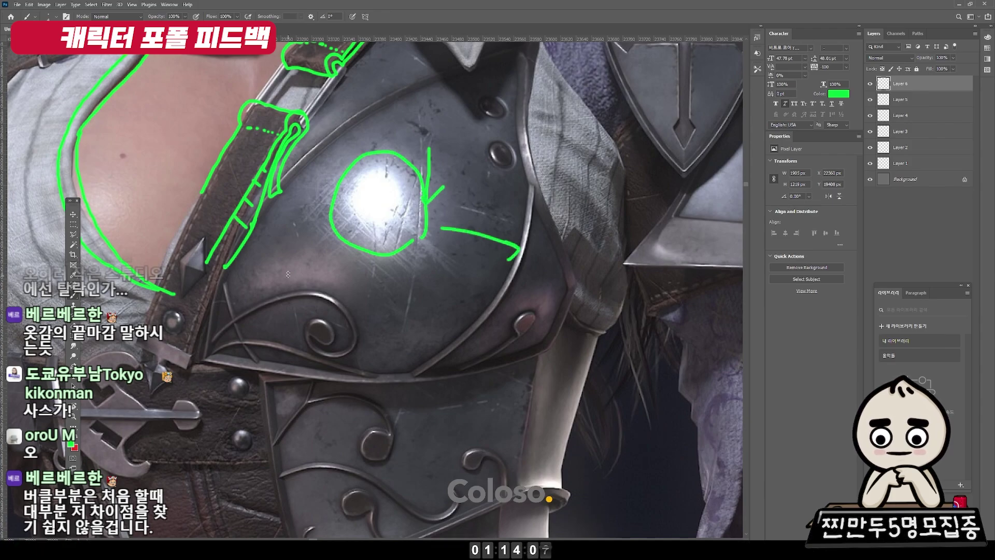
mouse_move(352, 255)
mouse_down()
mouse_move(231, 292)
mouse_move(317, 306)
mouse_move(344, 256)
mouse_up()
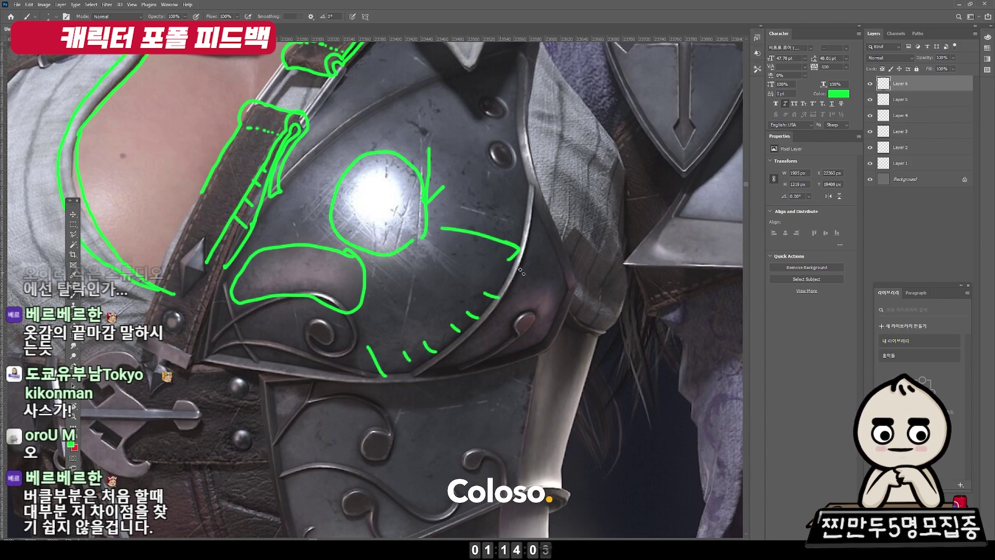
drag(512, 156, 503, 217)
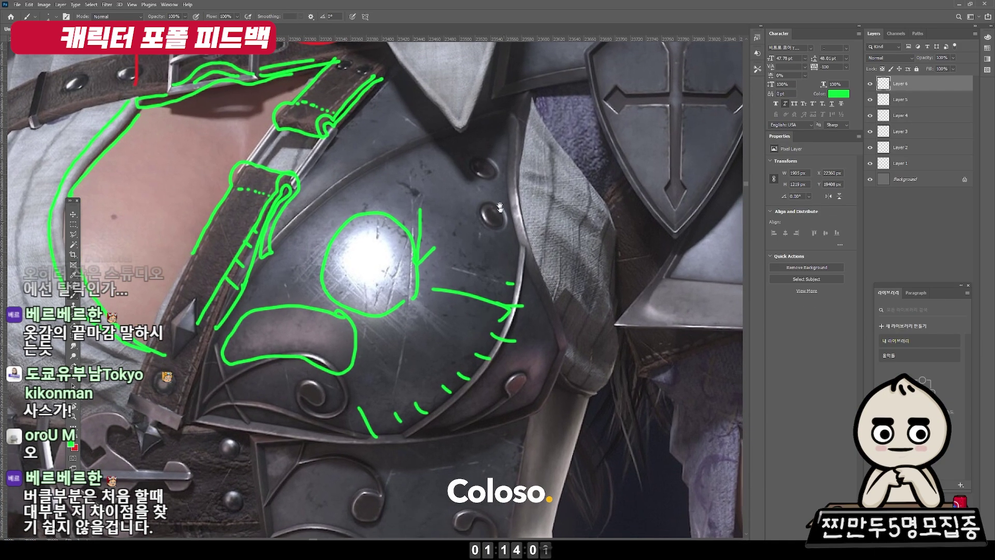
drag(497, 155, 506, 176)
drag(512, 217, 508, 205)
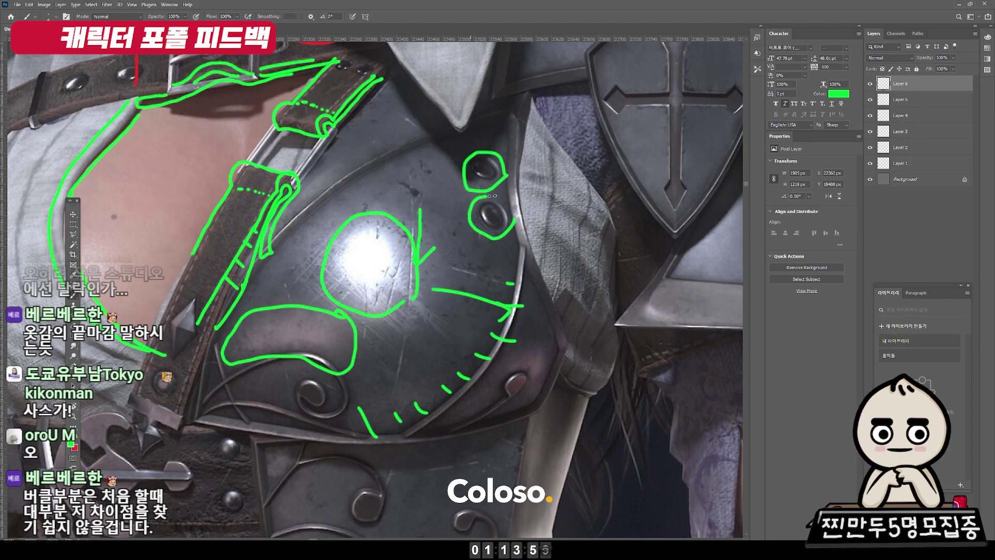
scroll(485, 286, down, 2)
drag(471, 316, 513, 259)
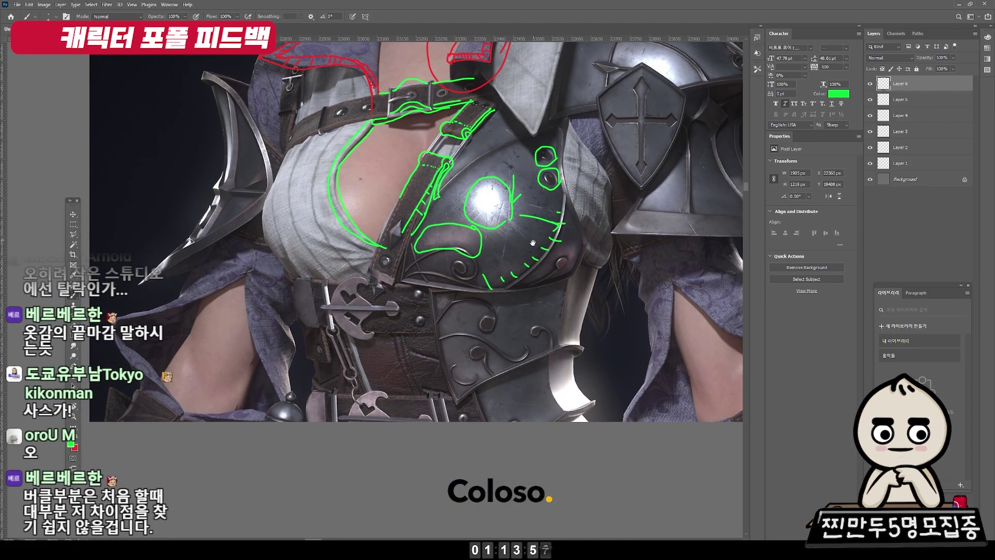
scroll(487, 276, up, 3)
scroll(486, 276, up, 2)
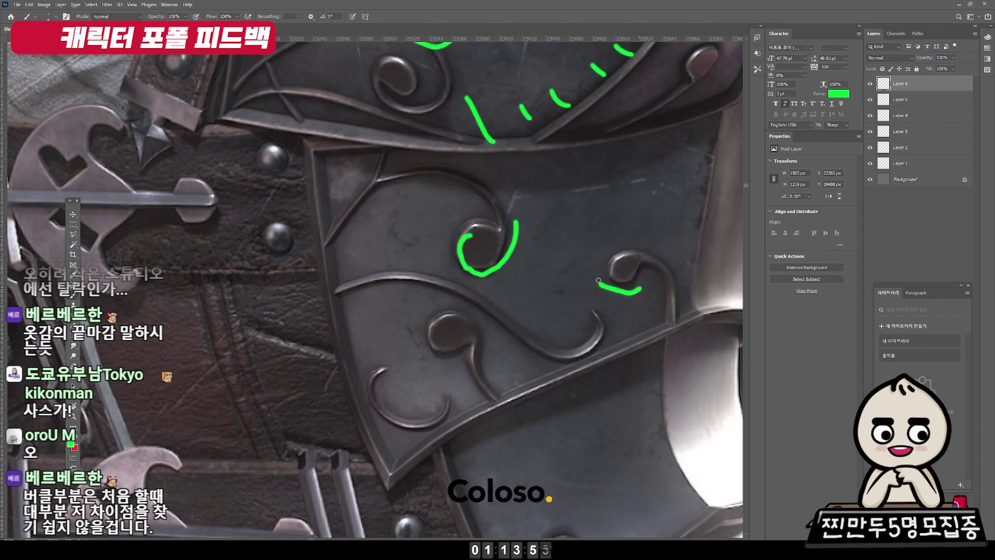
Trace a green hook along the lower armour plate's swirl ornament
drag(599, 280, 679, 317)
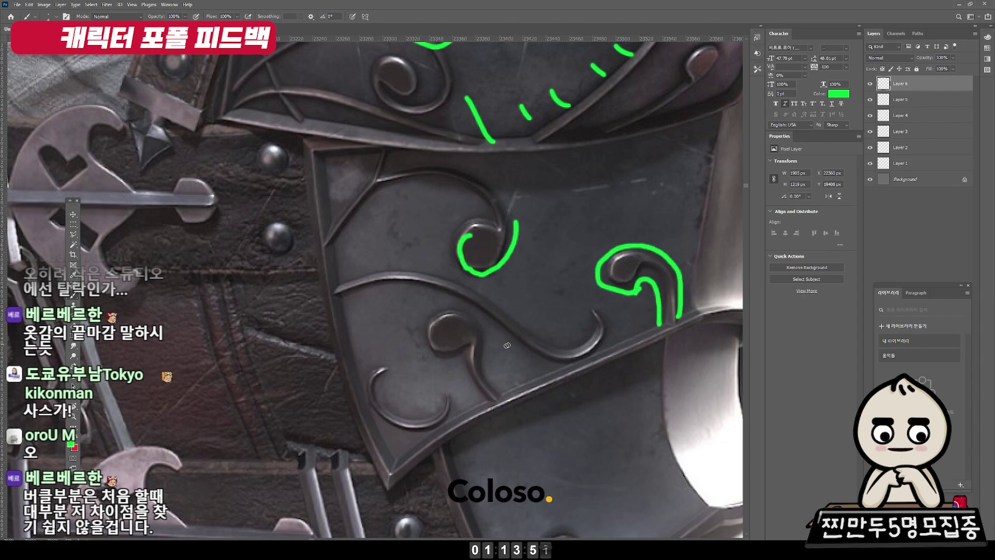
scroll(538, 339, down, 1)
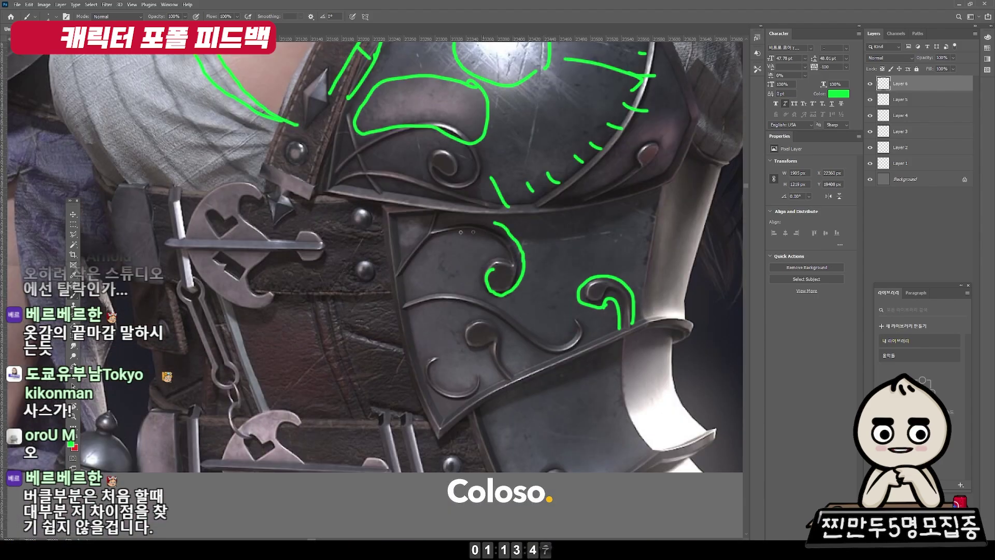
scroll(474, 277, down, 1)
scroll(608, 222, down, 1)
scroll(607, 221, up, 1)
scroll(526, 169, up, 1)
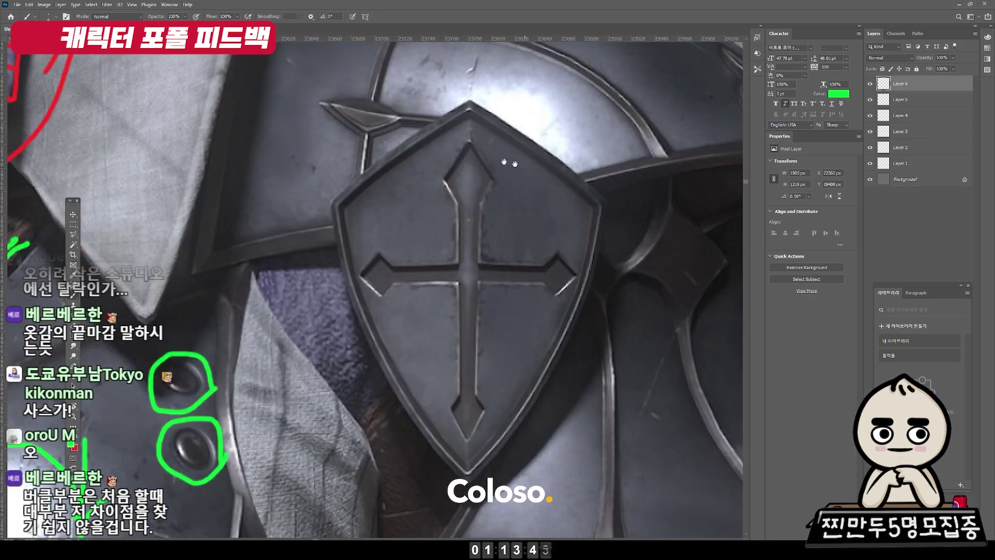
Mark the top of the shoulder shield's cross and dash down its shaft in green
drag(455, 183, 469, 160)
mouse_move(467, 197)
mouse_down()
mouse_move(480, 176)
mouse_move(476, 224)
mouse_up()
mouse_move(465, 235)
mouse_down()
mouse_move(476, 235)
mouse_move(477, 255)
mouse_up()
scroll(475, 307, down, 1)
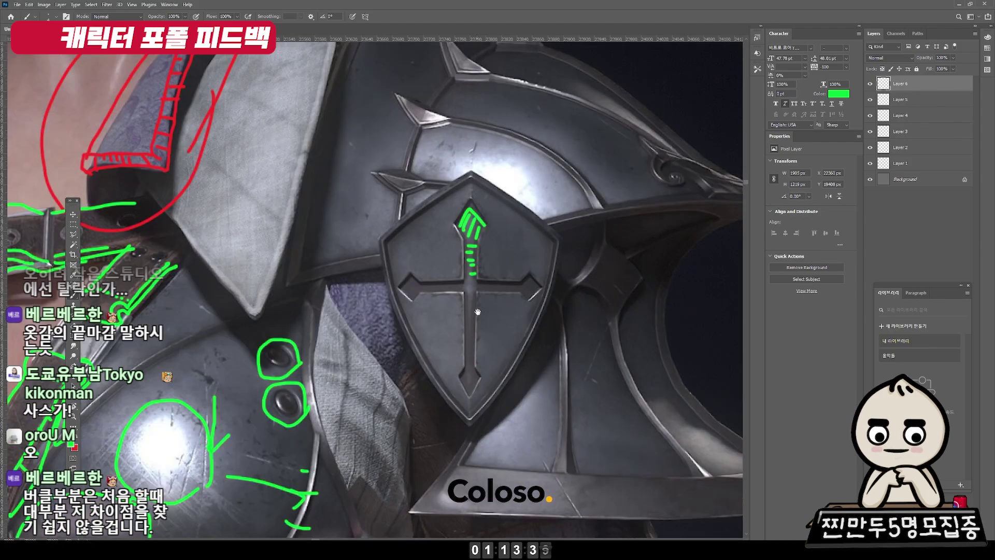
scroll(456, 264, up, 1)
scroll(469, 338, down, 2)
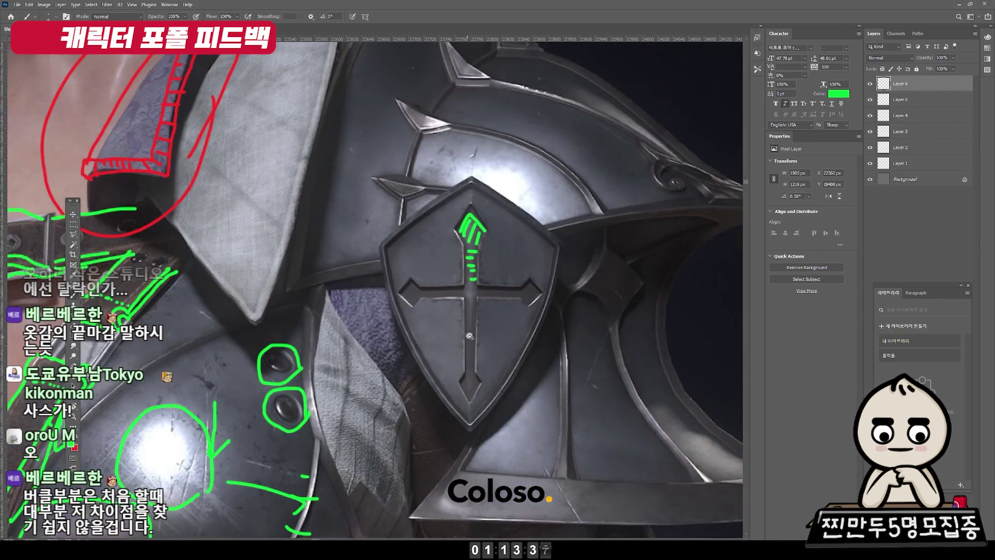
scroll(470, 339, down, 1)
drag(400, 338, 343, 198)
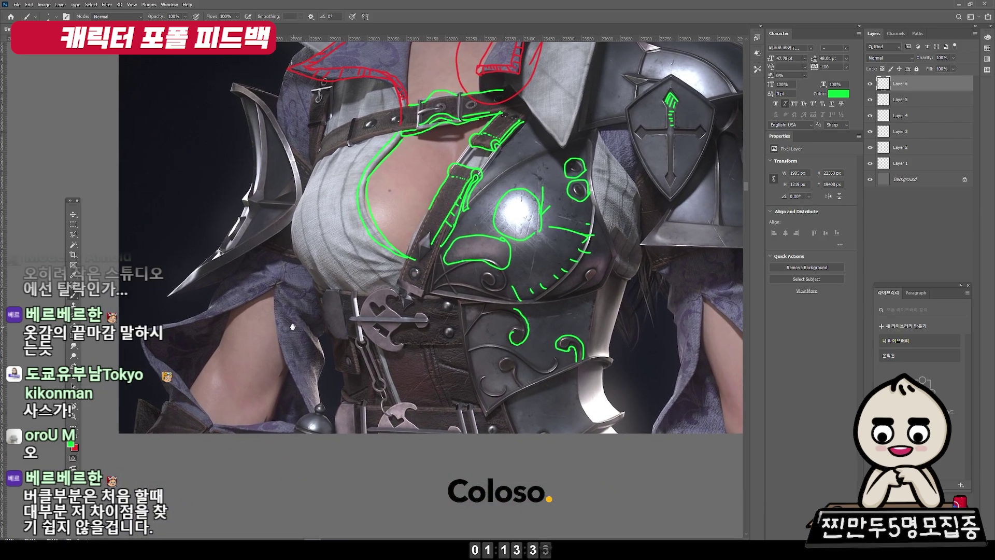
scroll(450, 343, up, 1)
scroll(450, 343, down, 1)
scroll(450, 344, up, 2)
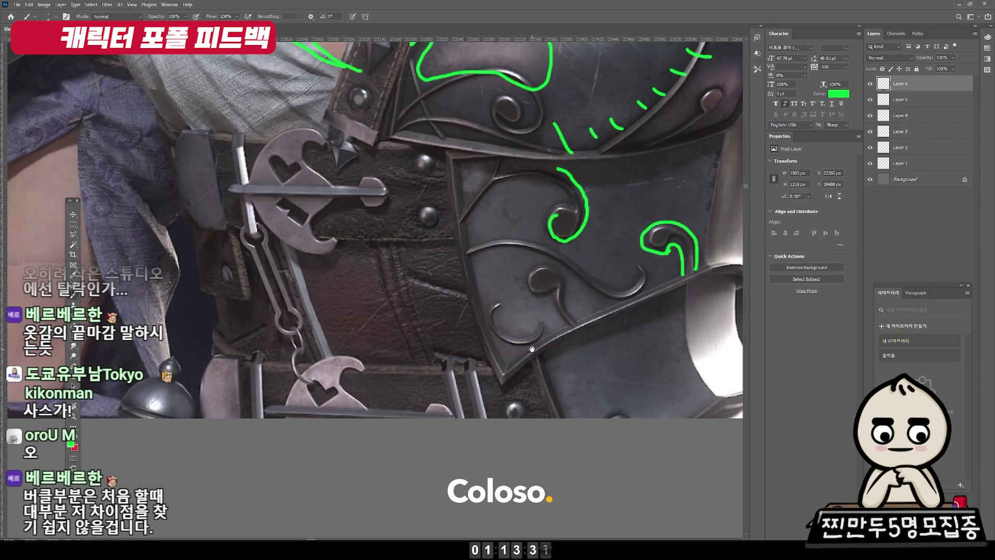
Outline the sleeve slit's upper and left edges in green, undoing a stray squiggle
scroll(421, 323, down, 2)
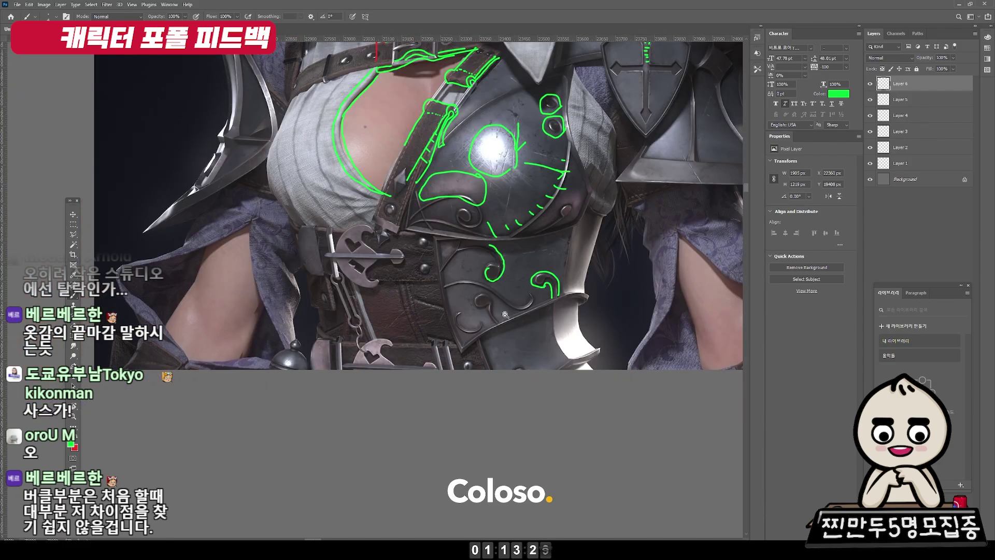
mouse_move(527, 319)
mouse_down()
mouse_move(523, 333)
mouse_move(240, 293)
mouse_up()
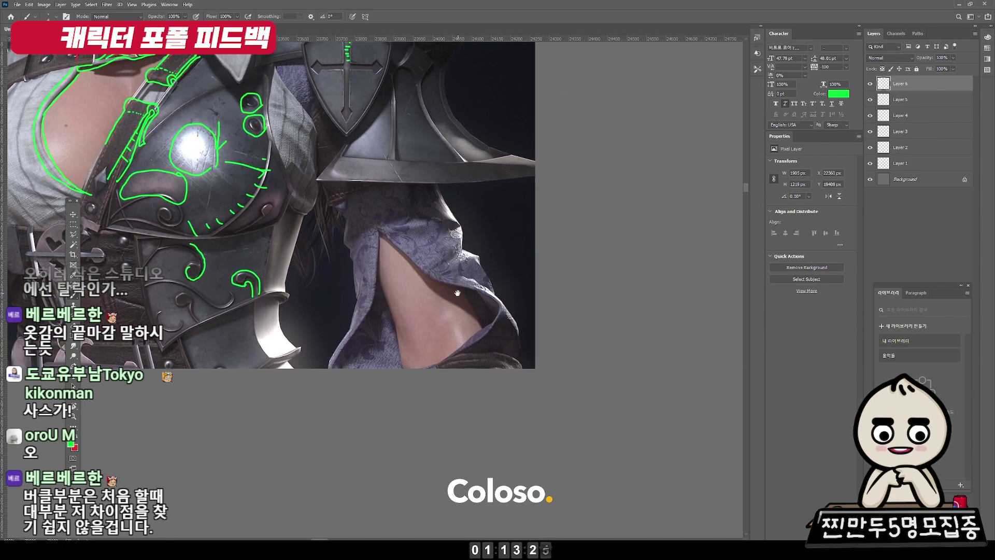
scroll(439, 280, up, 2)
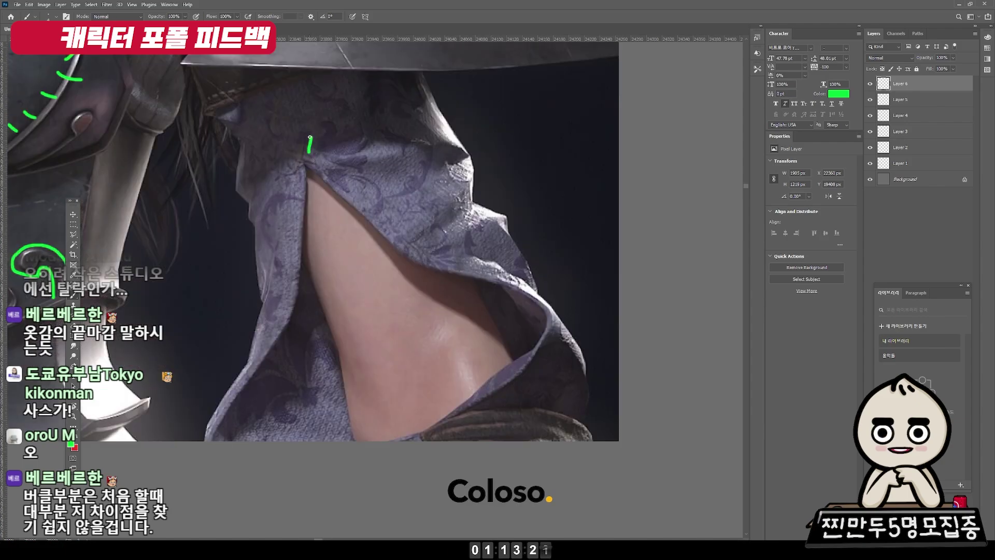
key(ctrl+z)
drag(310, 164, 330, 176)
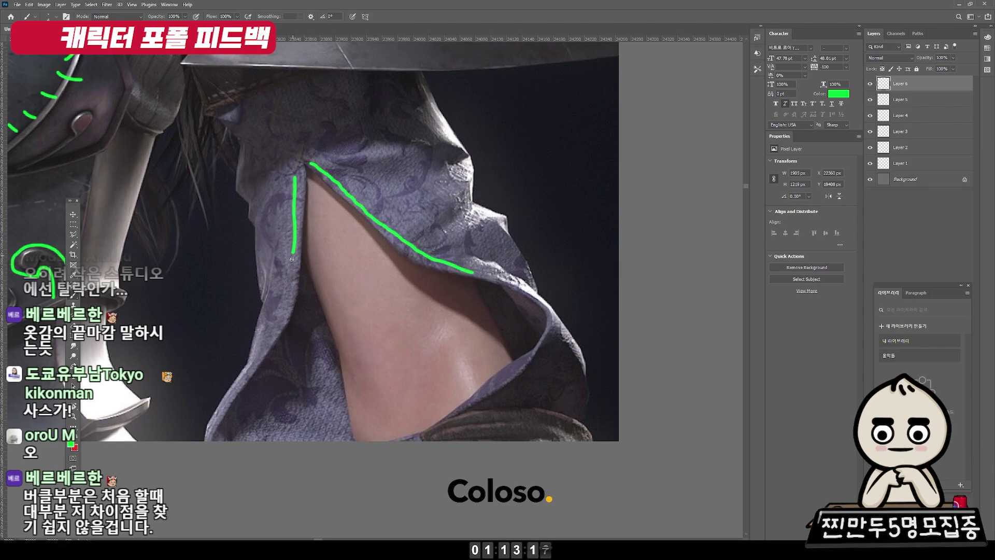
drag(537, 294, 574, 326)
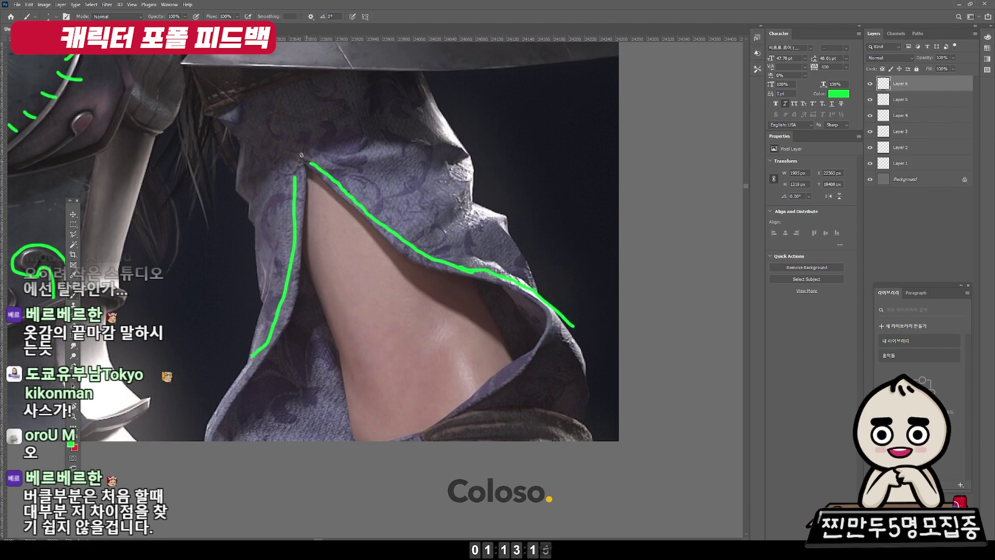
drag(302, 152, 339, 197)
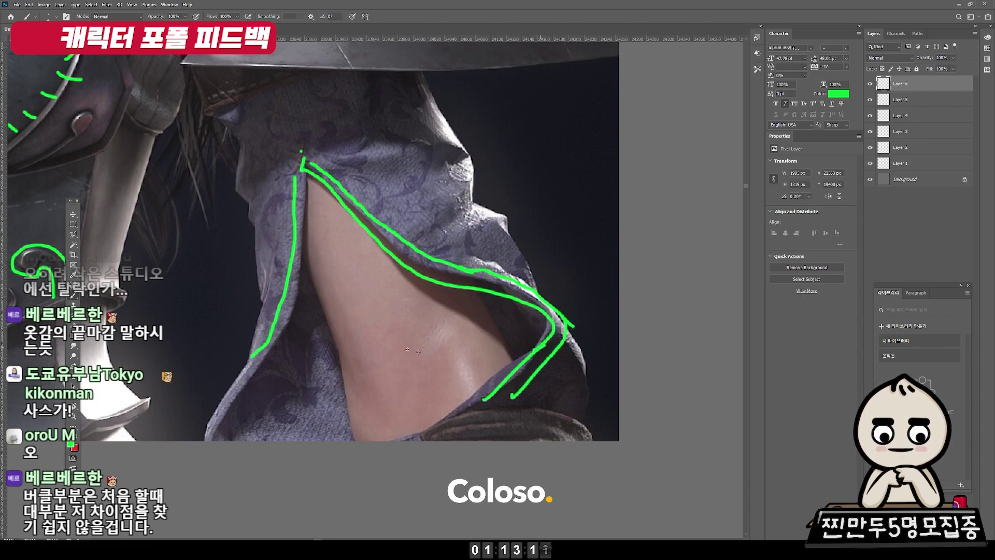
drag(306, 175, 305, 248)
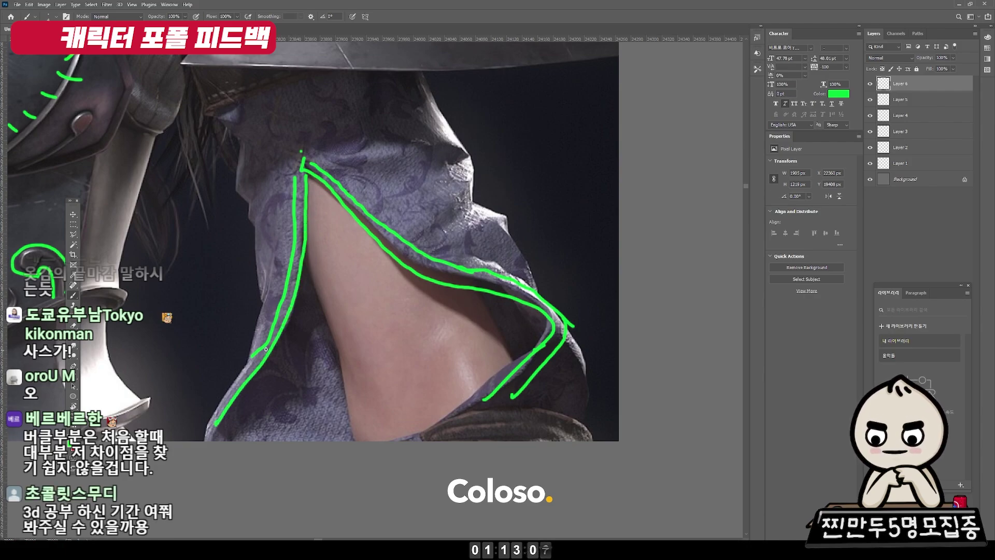
Zoom back out to the whole chest and add green tick marks along the left outline curve
key(ctrl+minus)
key(ctrl+minus)
drag(271, 272, 315, 279)
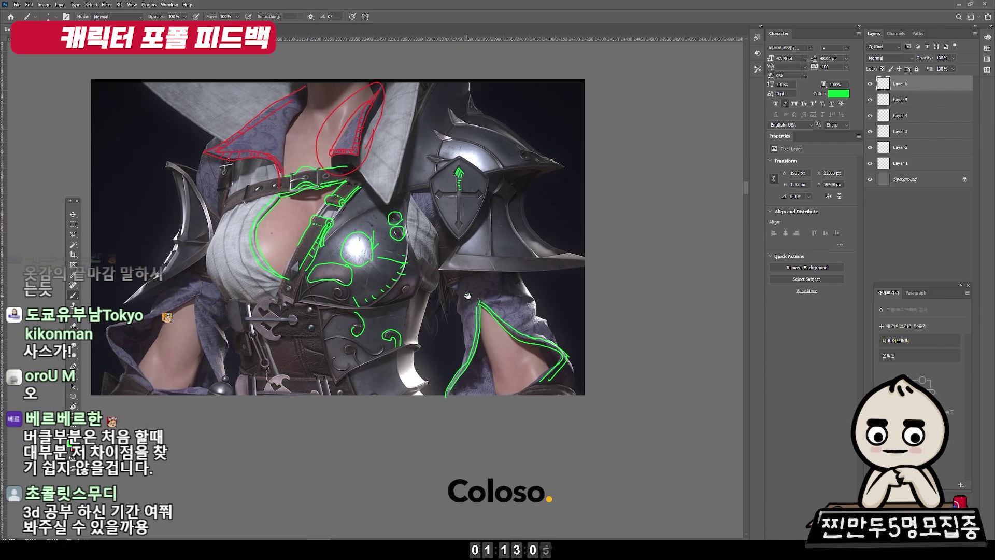
scroll(315, 279, up, 5)
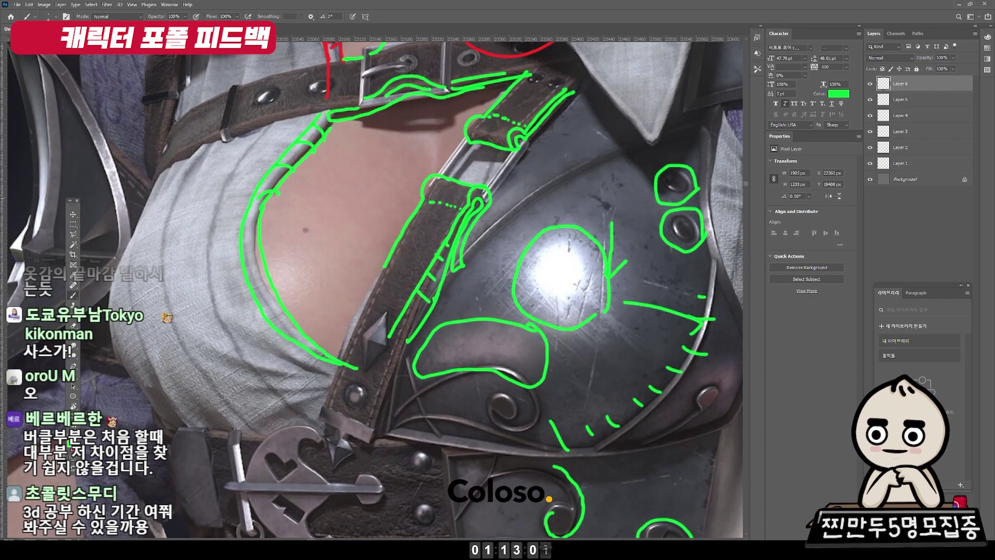
mouse_move(264, 220)
mouse_down()
mouse_move(250, 227)
mouse_move(248, 257)
mouse_up()
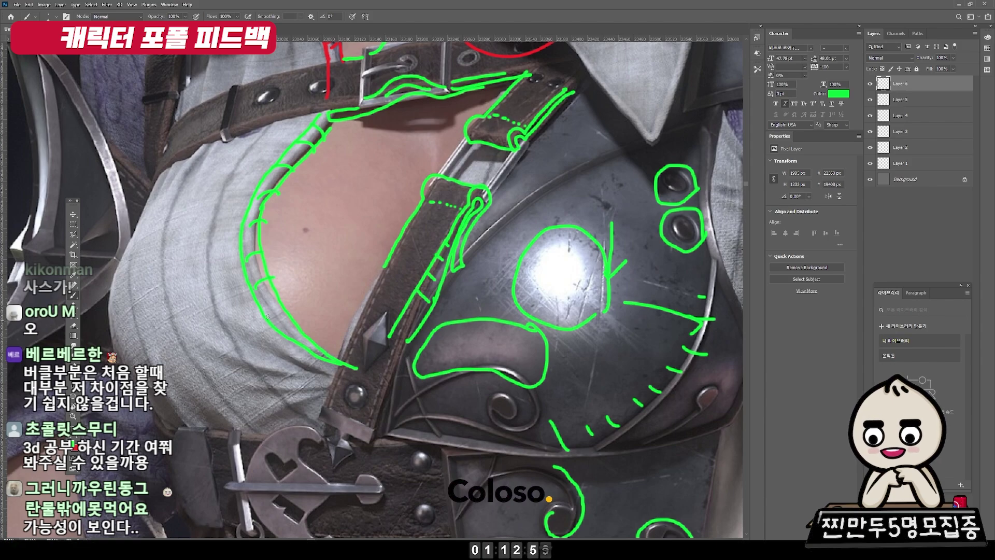
scroll(363, 365, down, 5)
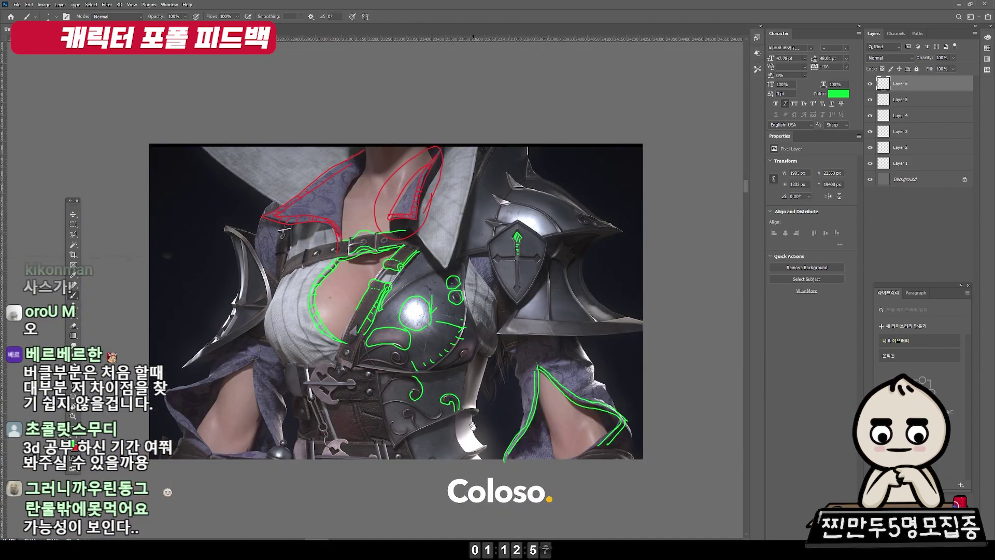
drag(440, 414, 489, 328)
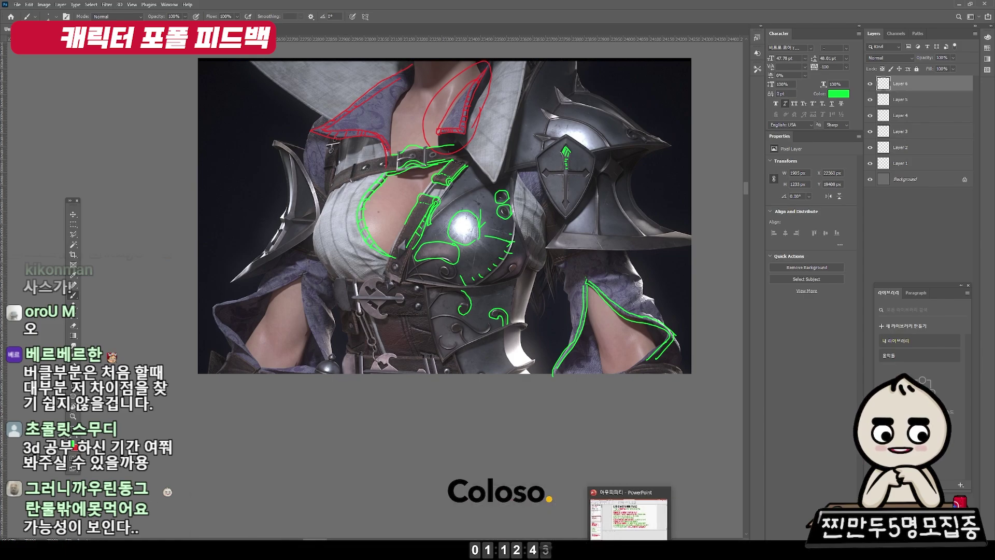
click(631, 513)
Snip a screenshot of the belt and pouches from the ArtStation artwork, then return to Photoshop
scroll(412, 326, down, 5)
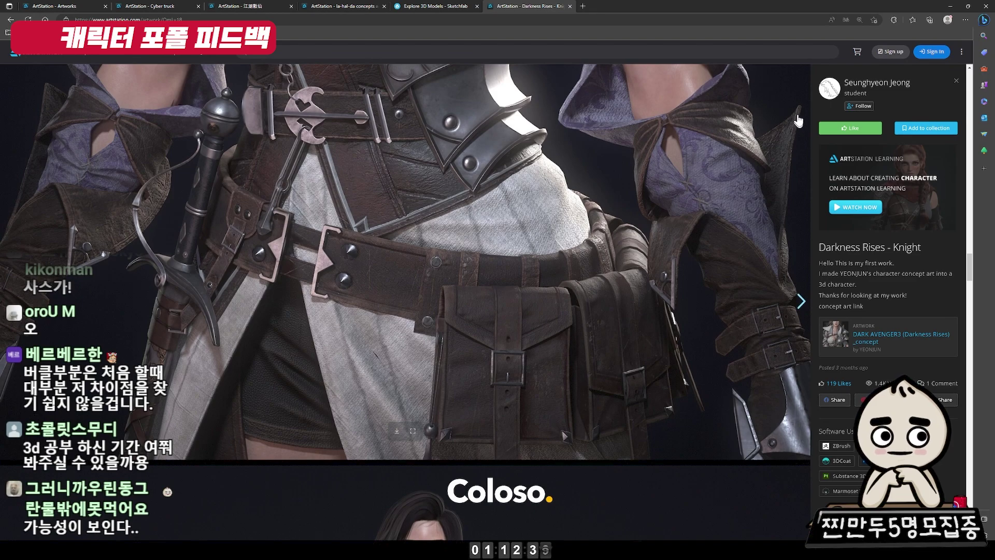
scroll(784, 161, up, 2)
key(super+shift+s)
drag(810, 122, 73, 513)
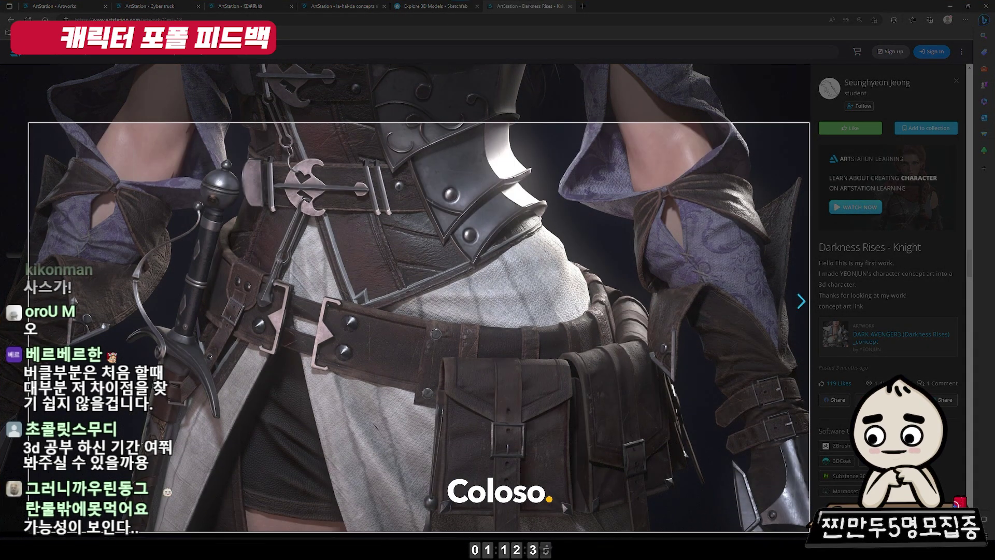
drag(73, 514, 19, 531)
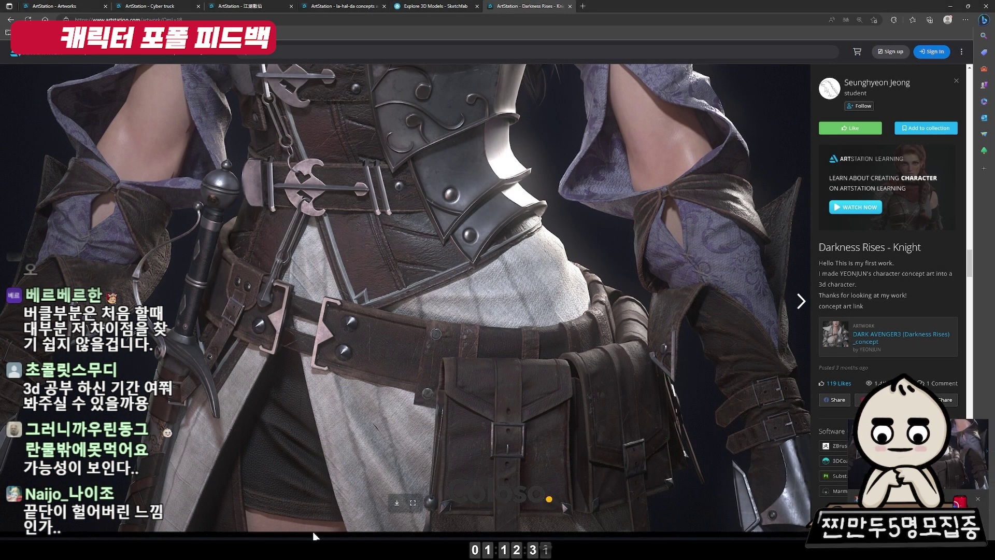
key(alt+Tab)
scroll(433, 310, down, 2)
drag(338, 286, 491, 309)
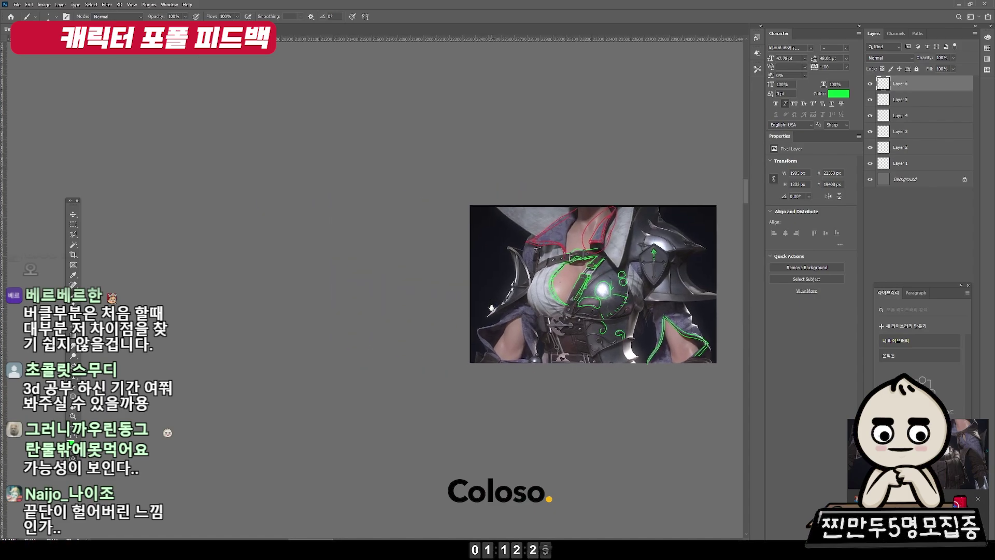
Paste the belt screenshot as Layer 7, shift it left, zoom in, then return to ArtStation
key(ctrl+v)
key(v)
drag(373, 308, 283, 303)
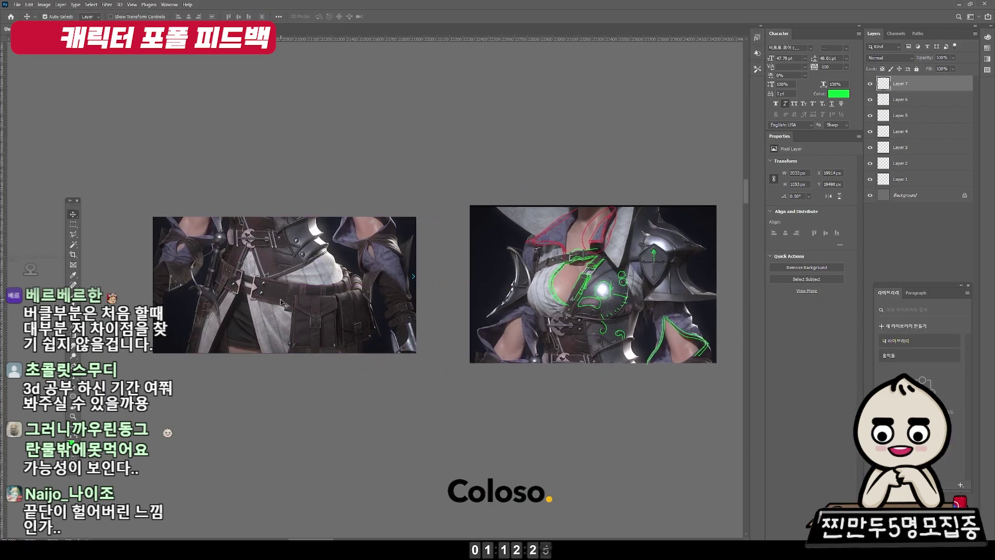
click(225, 260)
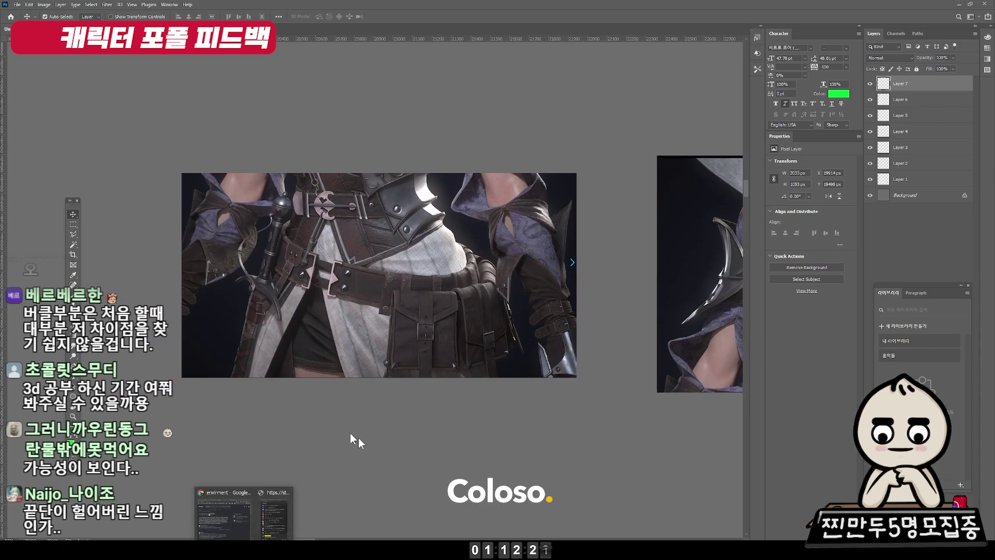
click(275, 513)
scroll(435, 363, down, 5)
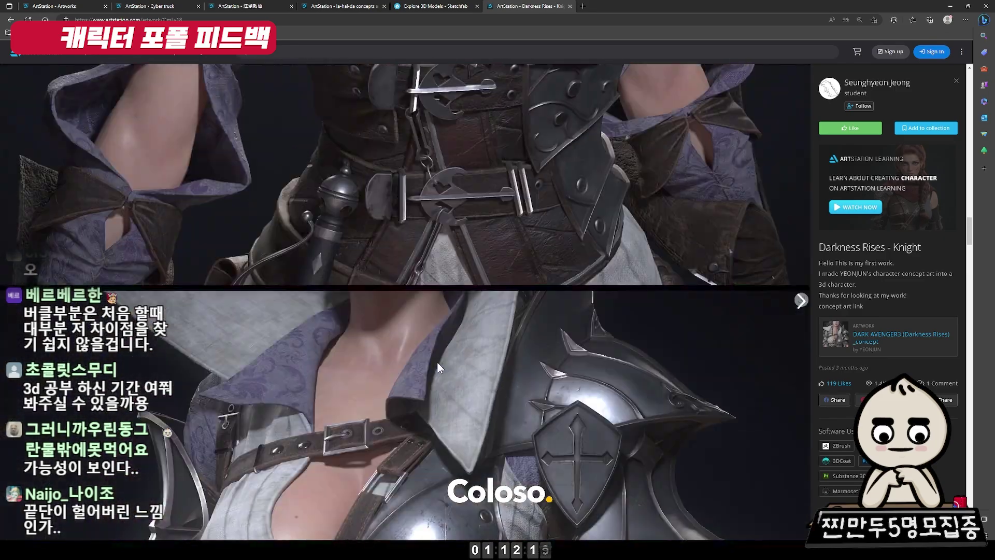
Scroll through the Darkness Rises - Knight sword and wireframe renders on ArtStation
scroll(440, 378, up, 6)
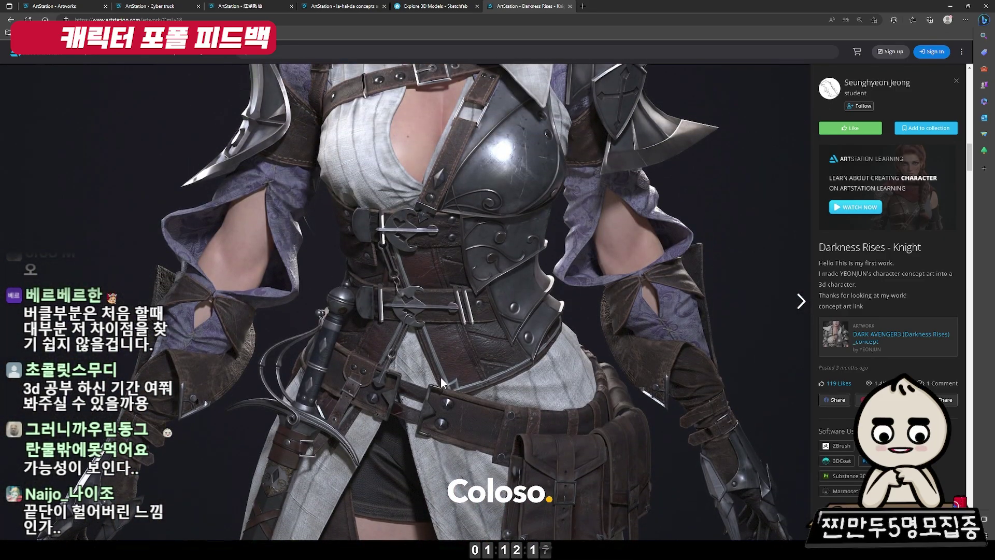
scroll(439, 381, up, 5)
scroll(441, 384, down, 6)
scroll(439, 386, up, 10)
scroll(440, 387, down, 4)
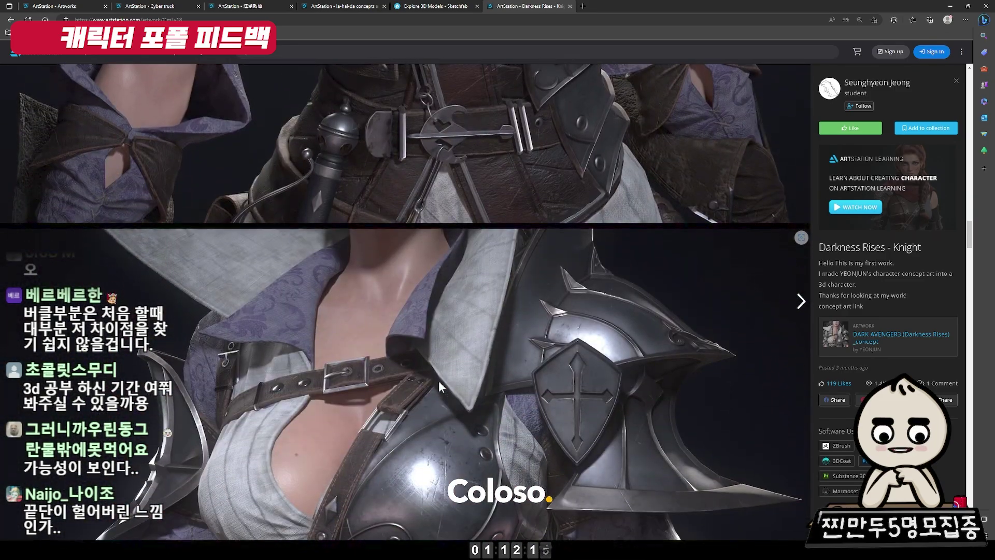
scroll(439, 385, down, 4)
scroll(438, 388, down, 5)
scroll(439, 384, down, 5)
scroll(439, 384, down, 5)
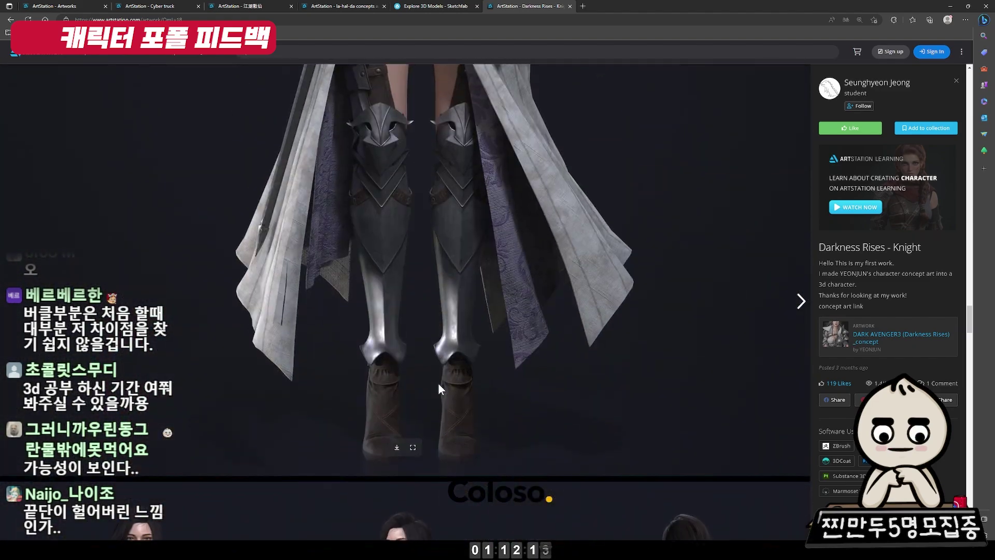
scroll(438, 383, down, 5)
scroll(437, 387, down, 5)
scroll(437, 386, up, 5)
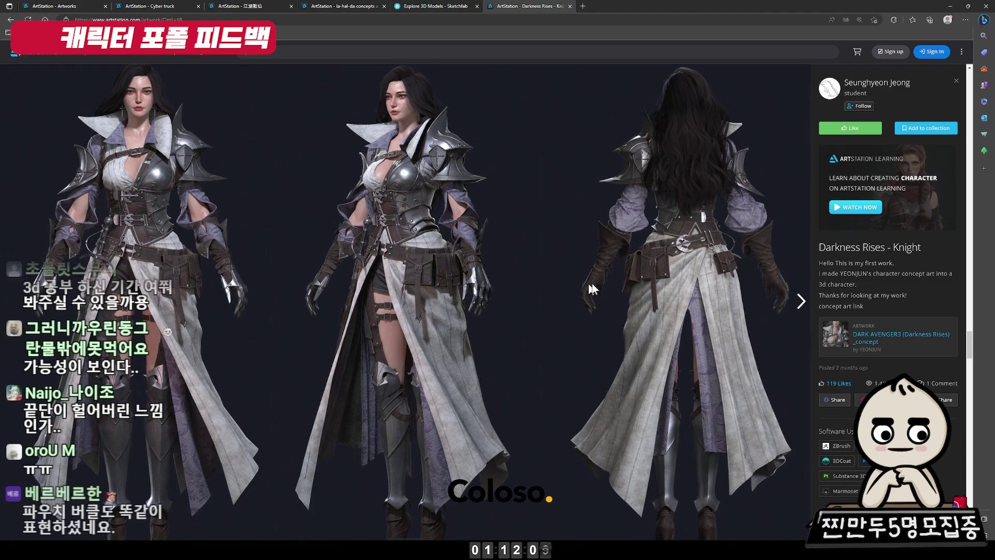
Scroll past the leg renders, frame the back-view figure for capture, and return to Photoshop
scroll(635, 280, down, 5)
scroll(636, 283, down, 5)
scroll(635, 283, down, 5)
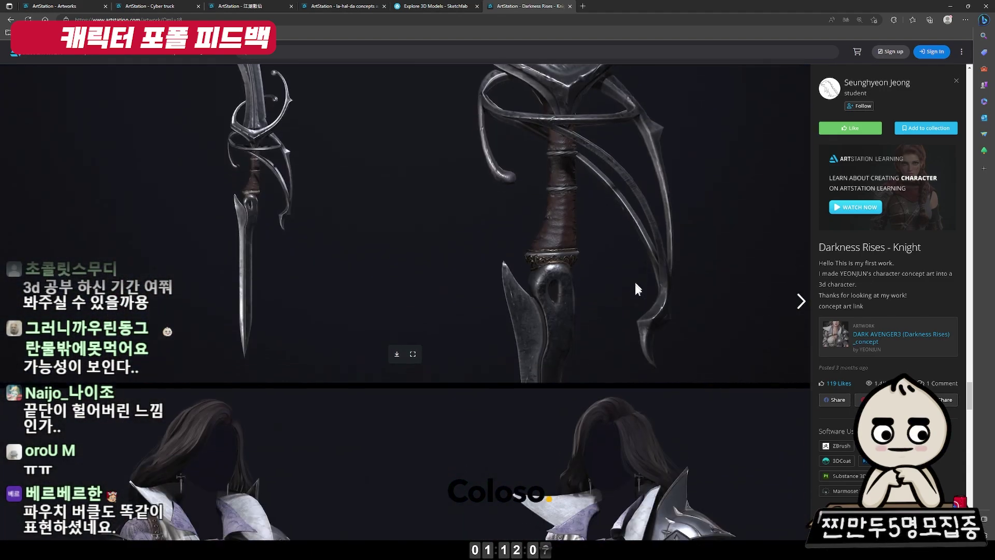
scroll(634, 287, down, 5)
scroll(635, 293, down, 5)
scroll(635, 294, down, 5)
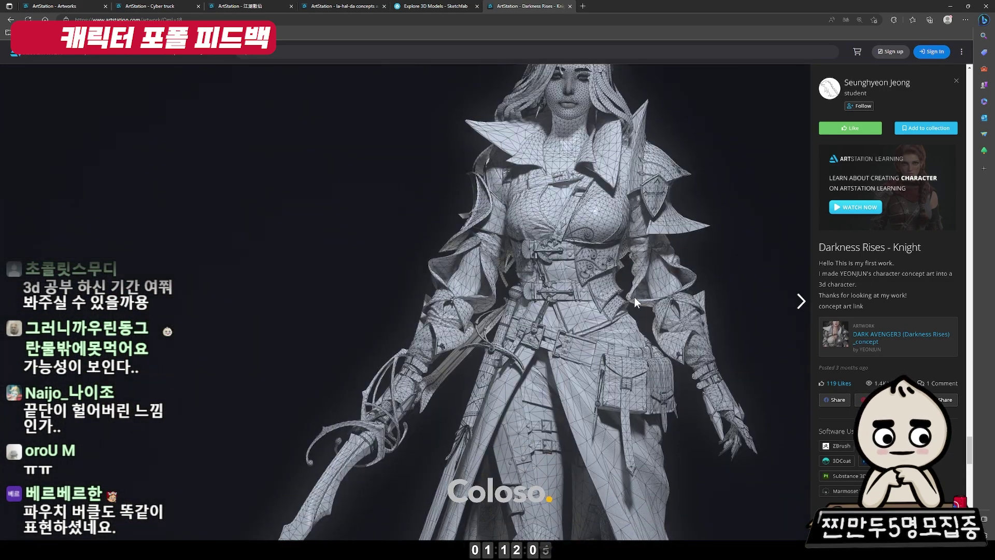
scroll(634, 298, down, 5)
scroll(629, 302, down, 5)
scroll(627, 306, down, 3)
scroll(626, 305, up, 1)
middle_click(630, 298)
scroll(630, 298, up, 4)
scroll(630, 297, up, 4)
scroll(630, 297, up, 4)
scroll(630, 305, up, 3)
scroll(630, 305, up, 5)
scroll(633, 309, up, 5)
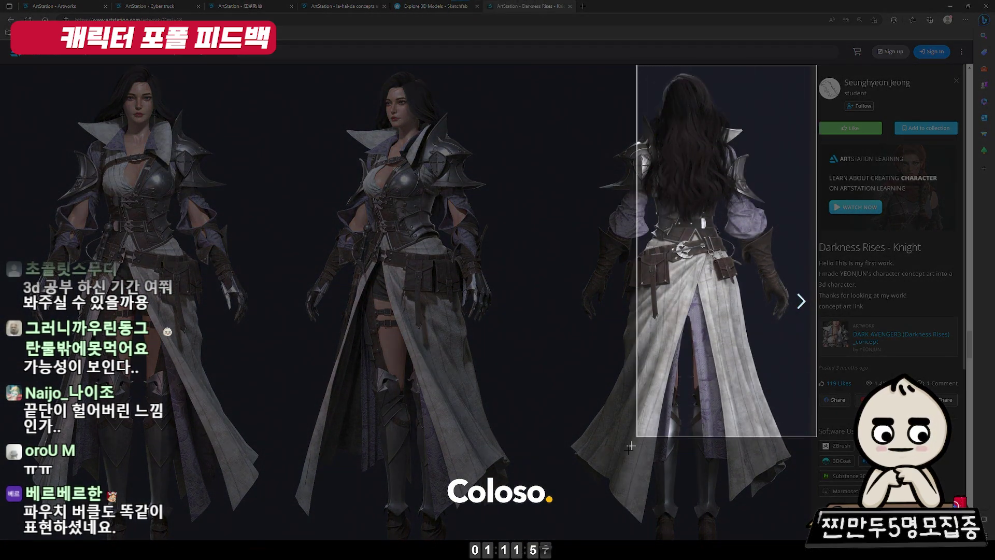
key(alt+Tab)
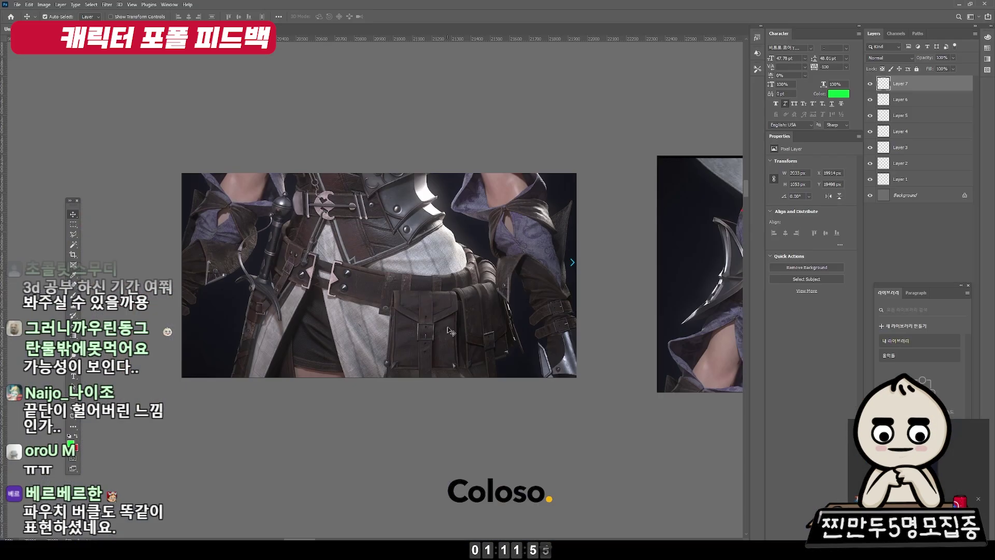
Paste the back-view render as Layer 8 and move it off to the left
drag(336, 365, 580, 374)
key(ctrl+v)
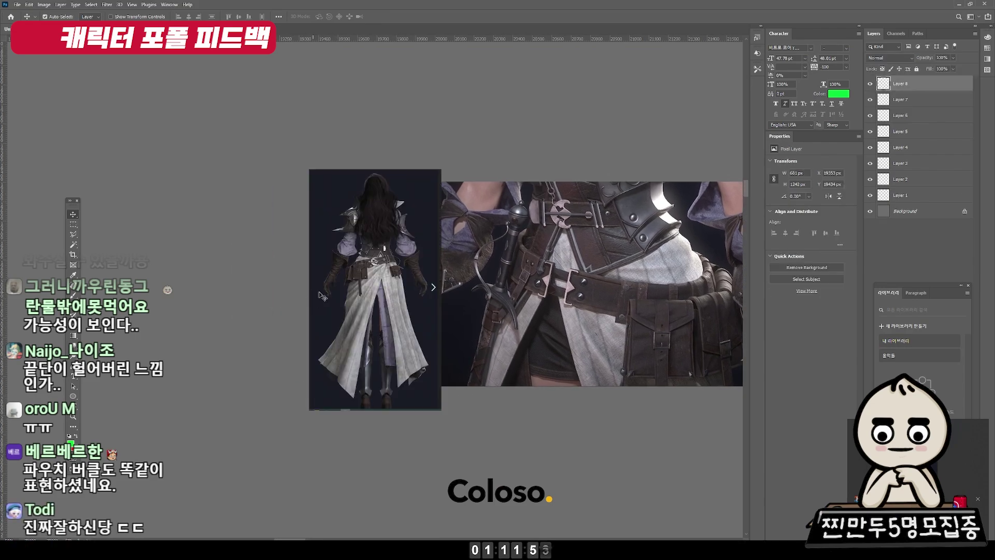
drag(396, 300, 301, 296)
scroll(334, 265, up, 2)
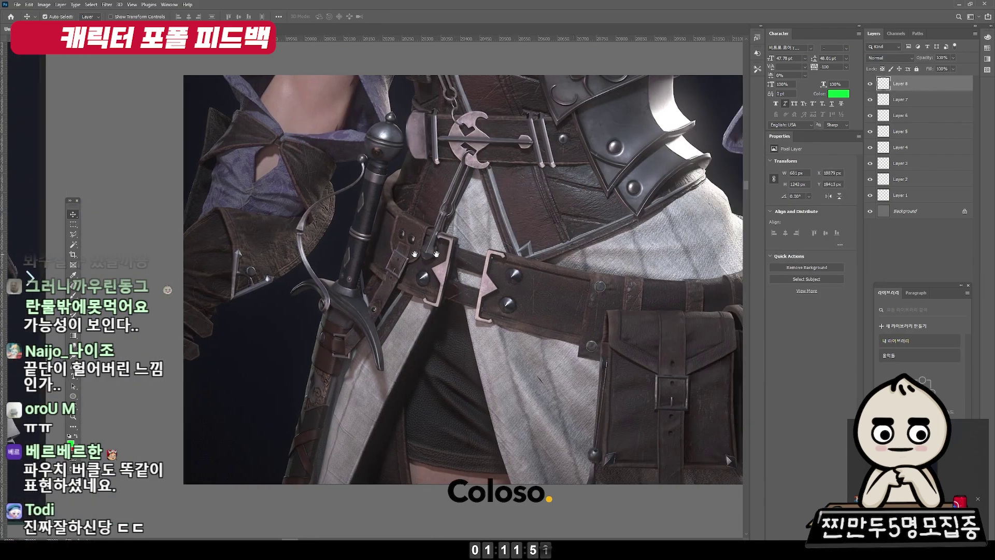
Sketch green guide lines along the belt edges with the Brush, then undo them
key(b)
scroll(363, 290, up, 3)
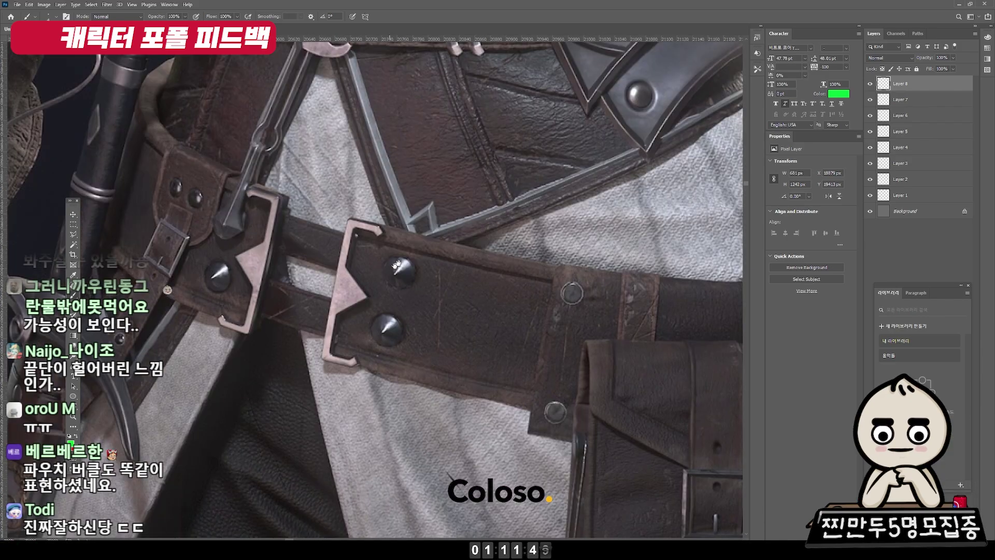
drag(498, 309, 483, 391)
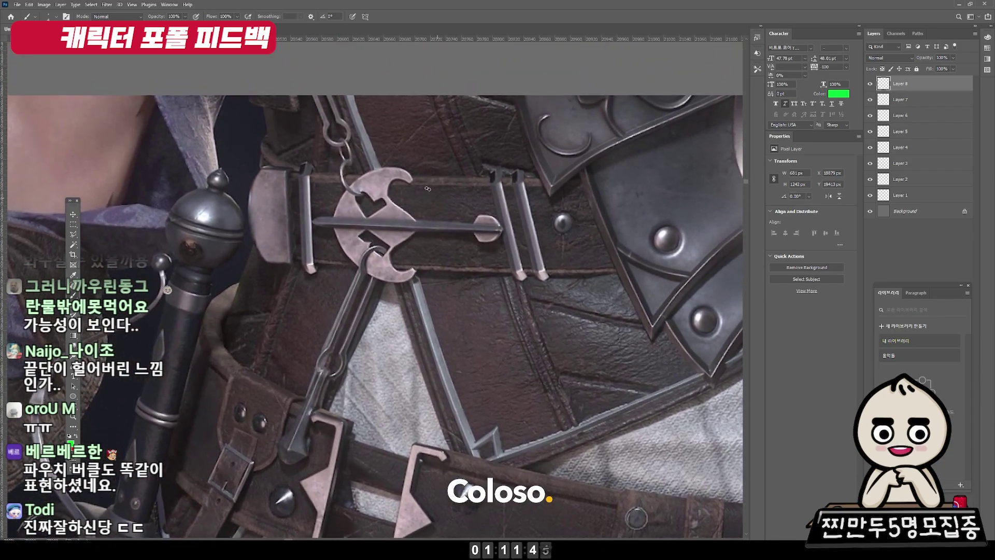
mouse_move(403, 187)
mouse_down()
mouse_move(499, 201)
mouse_move(596, 196)
mouse_up()
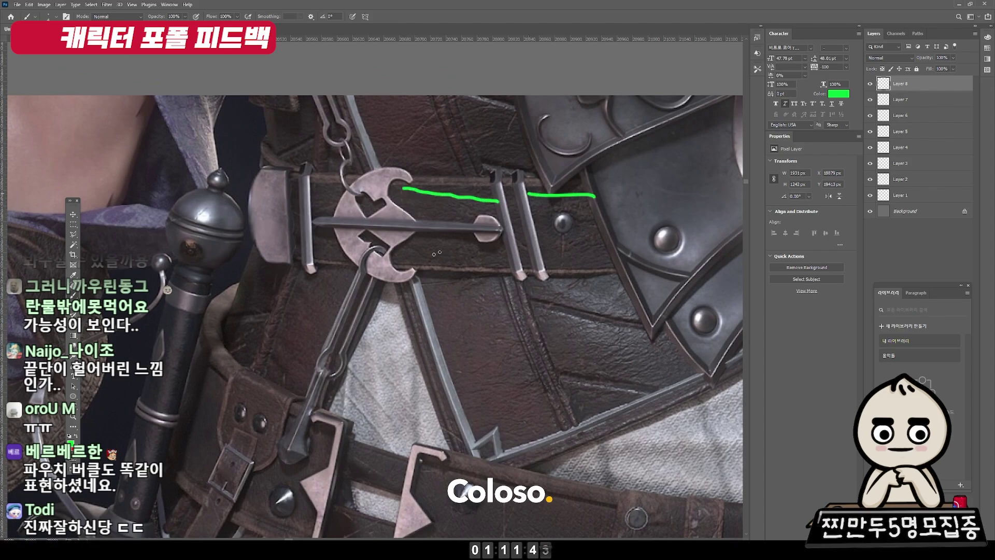
drag(428, 266, 615, 261)
drag(311, 183, 345, 183)
drag(518, 293, 520, 353)
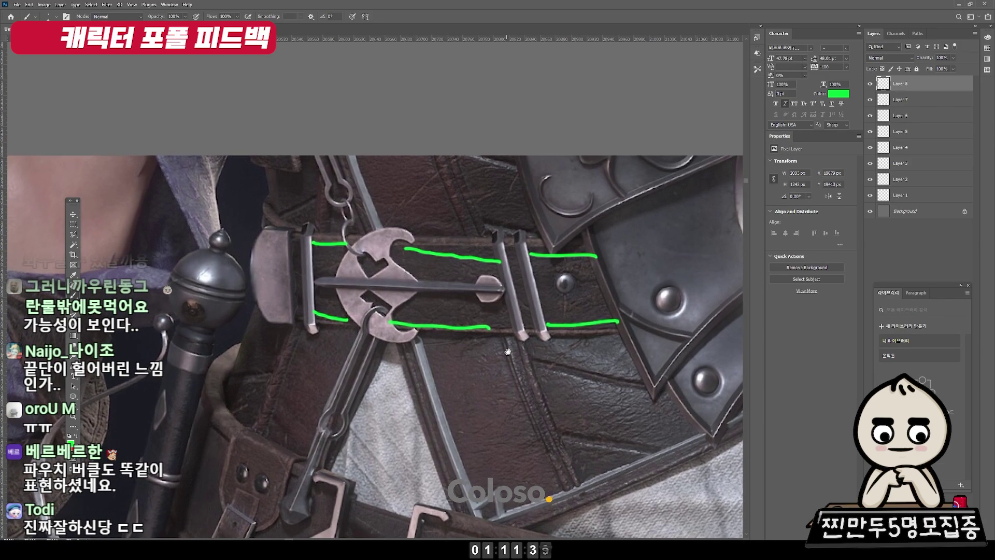
key(ctrl+z)
key(ctrl+z)
key(ctrl+z)
key(ctrl+z)
key(ctrl+z)
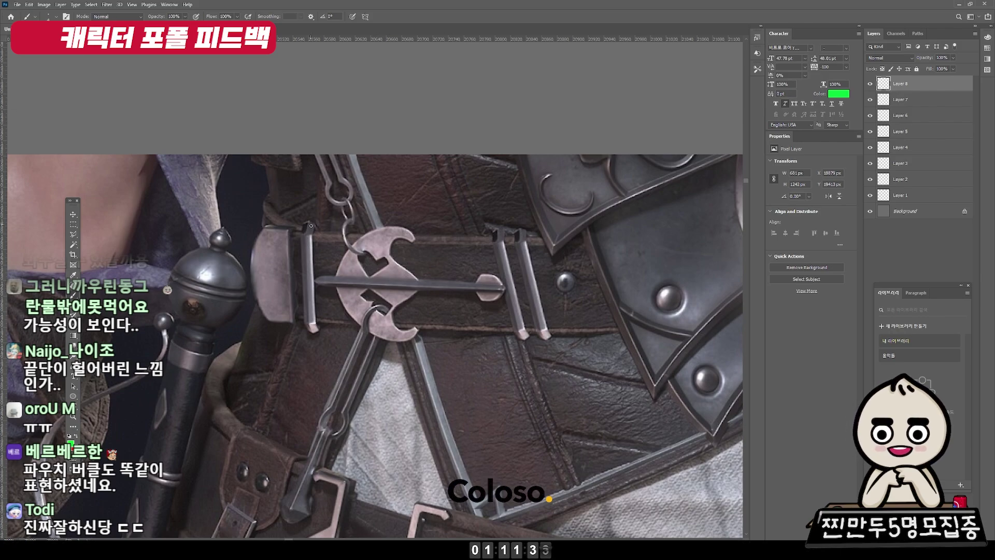
drag(394, 248, 592, 252)
key(ctrl+z)
key(ctrl+z)
key(ctrl+z)
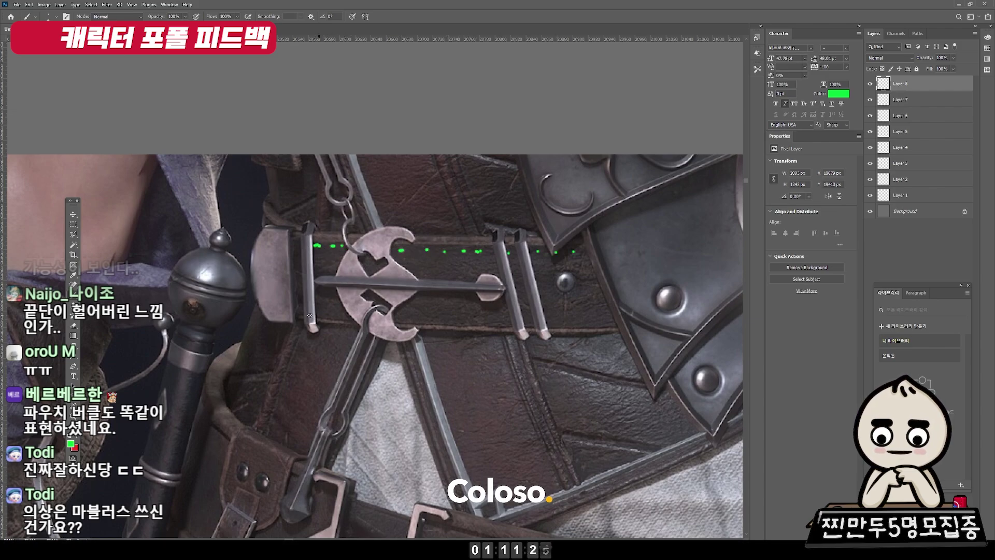
Draw a dotted green guide along the lower belt edge with a 'height' label and arrow
drag(394, 318, 456, 319)
drag(424, 224, 482, 207)
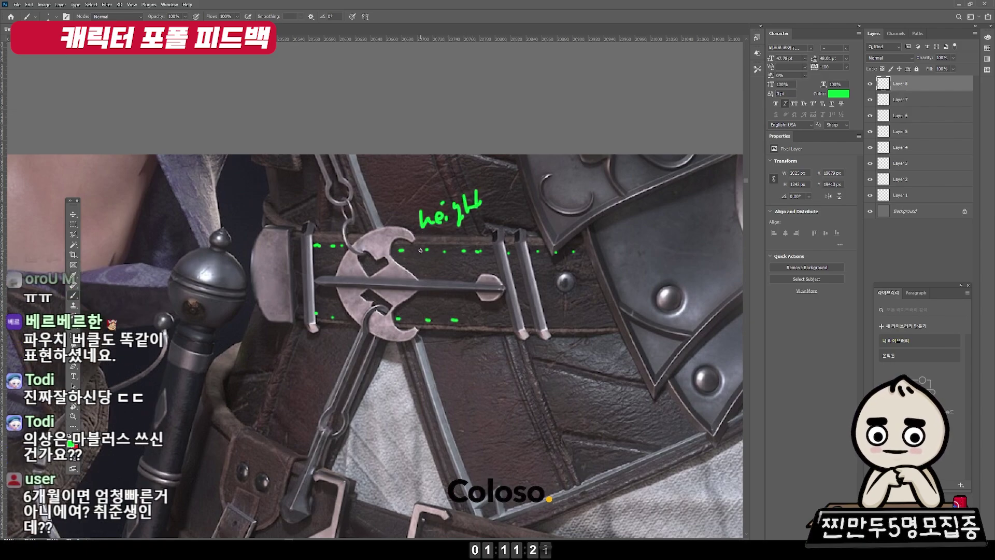
drag(438, 236, 437, 254)
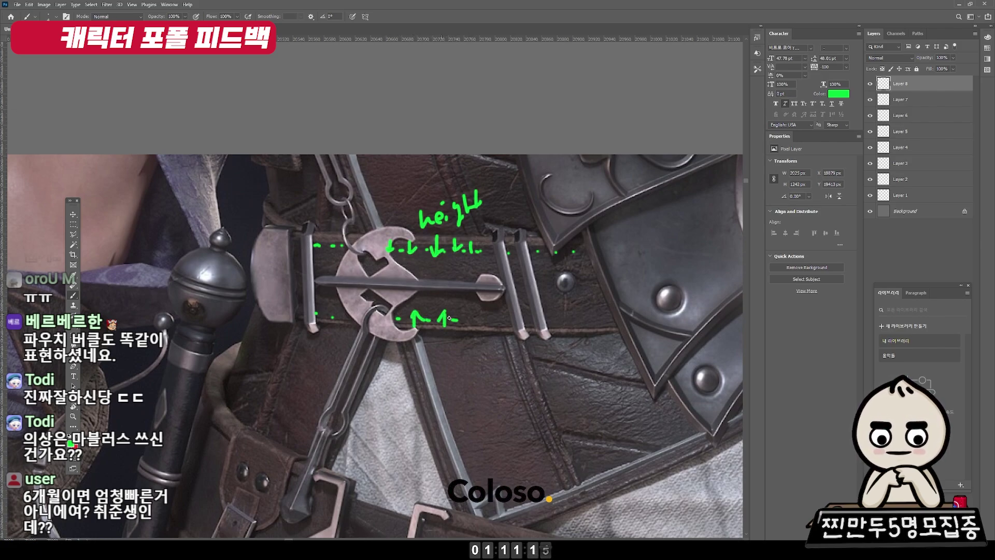
drag(470, 321, 477, 322)
drag(489, 318, 506, 317)
drag(516, 317, 485, 326)
Swap to red and draw a wavy line below the belt
key(x)
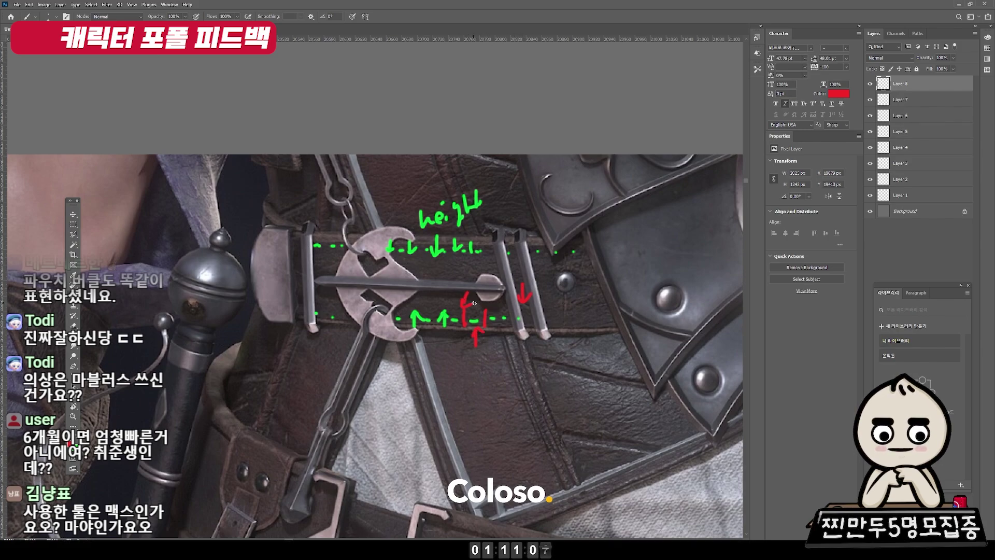
drag(455, 401, 616, 385)
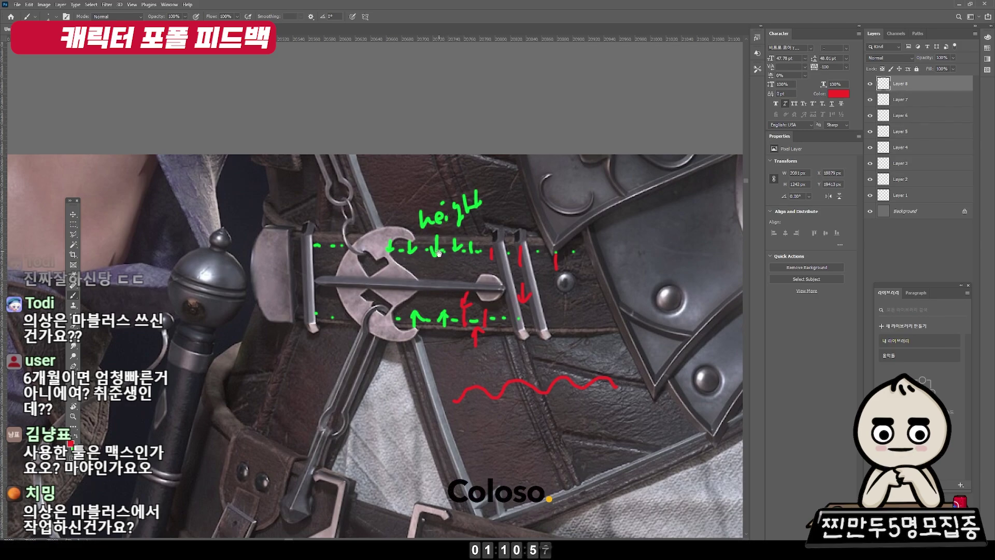
scroll(438, 251, down, 2)
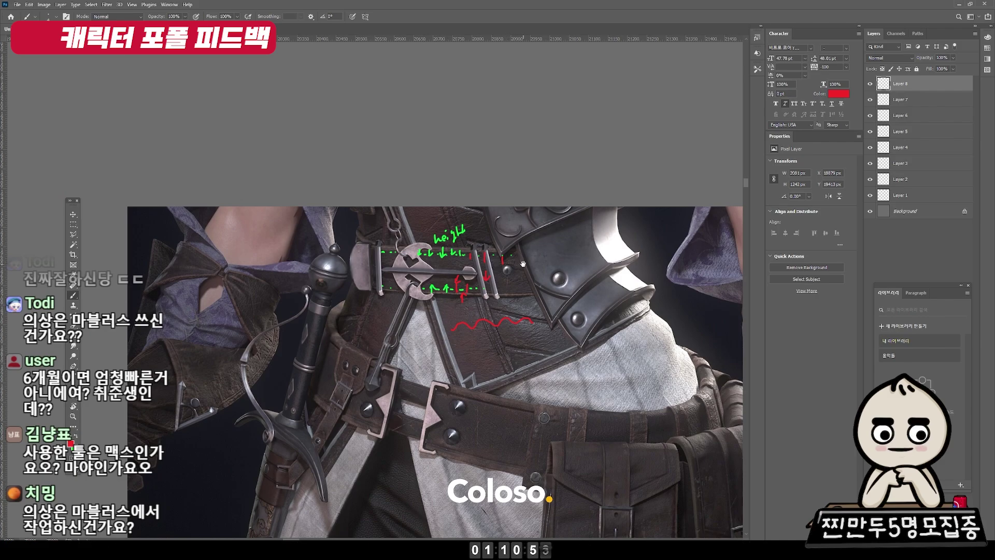
Pan and zoom to the lower belt, undoing a stray red stroke across it
drag(523, 264, 488, 251)
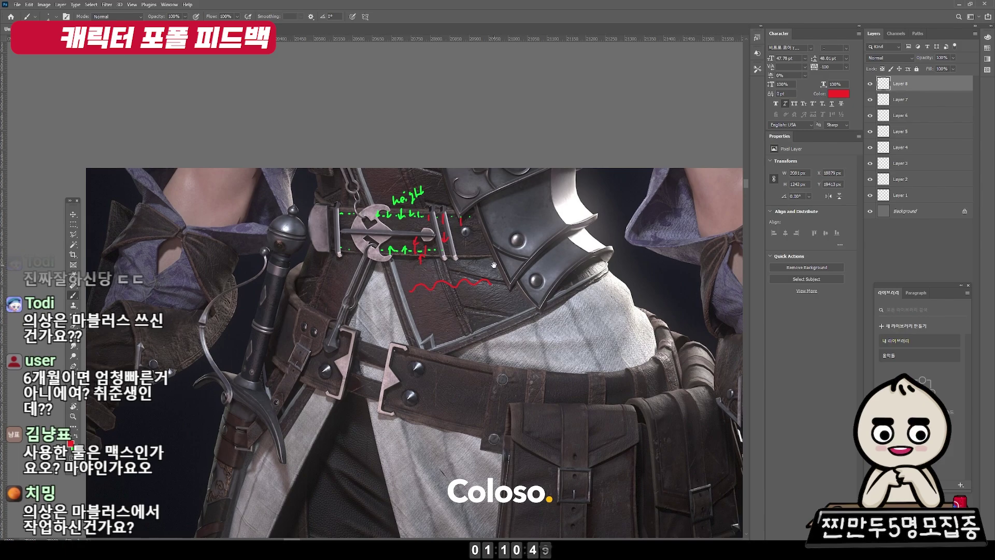
drag(494, 265, 452, 228)
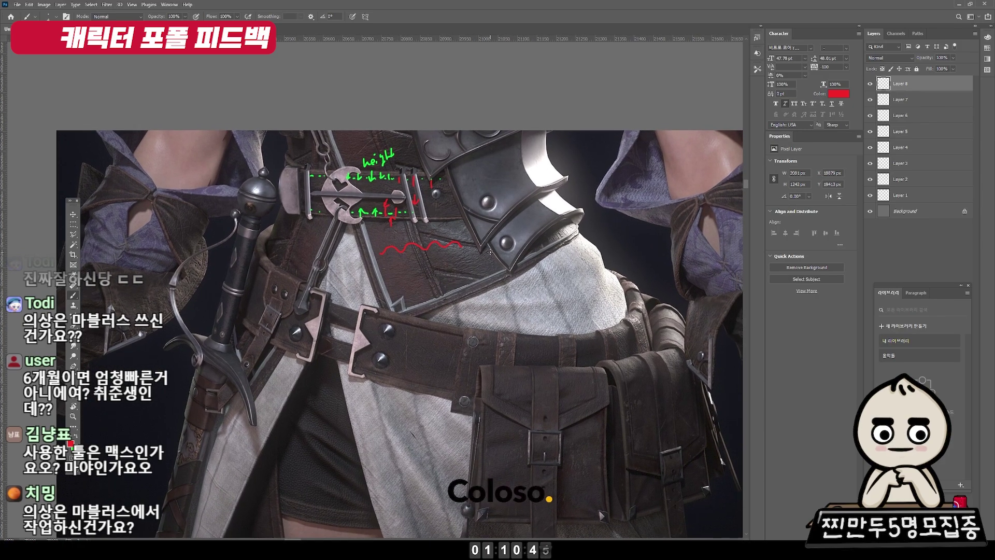
scroll(409, 318, up, 2)
scroll(381, 236, up, 2)
mouse_move(375, 229)
mouse_down()
mouse_move(467, 243)
mouse_move(538, 272)
mouse_up()
key(ctrl+z)
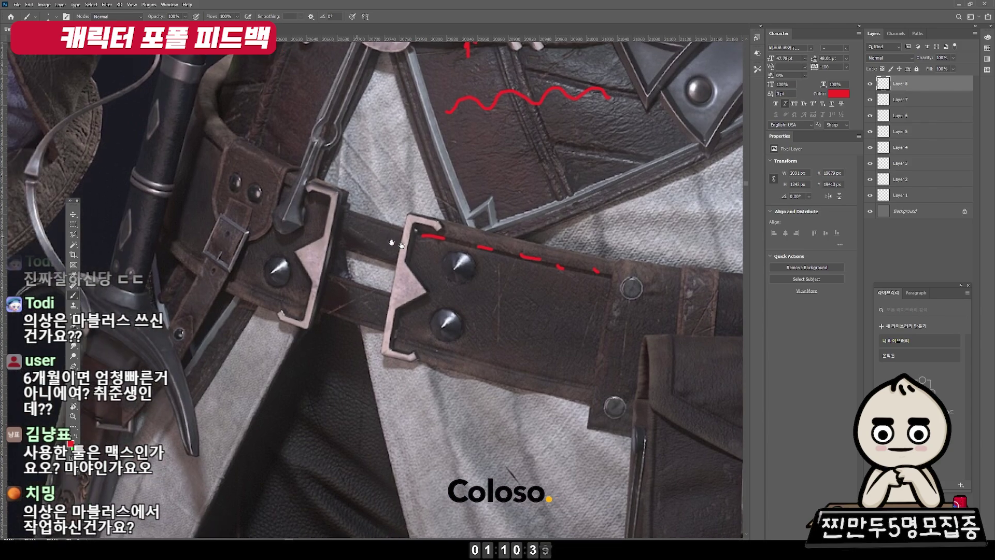
Sketch a red box over the strap keeper by the lower buckle
drag(207, 203, 316, 226)
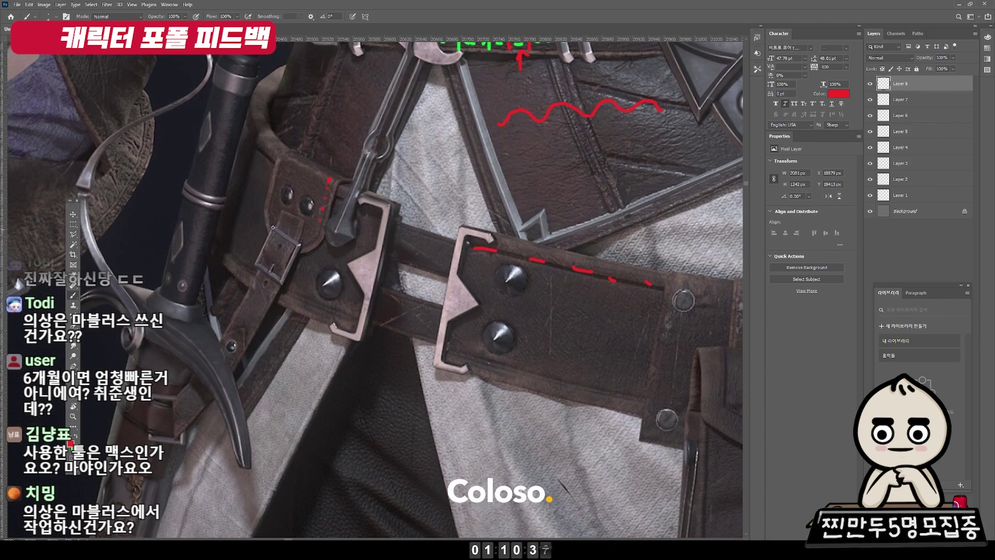
scroll(271, 261, up, 2)
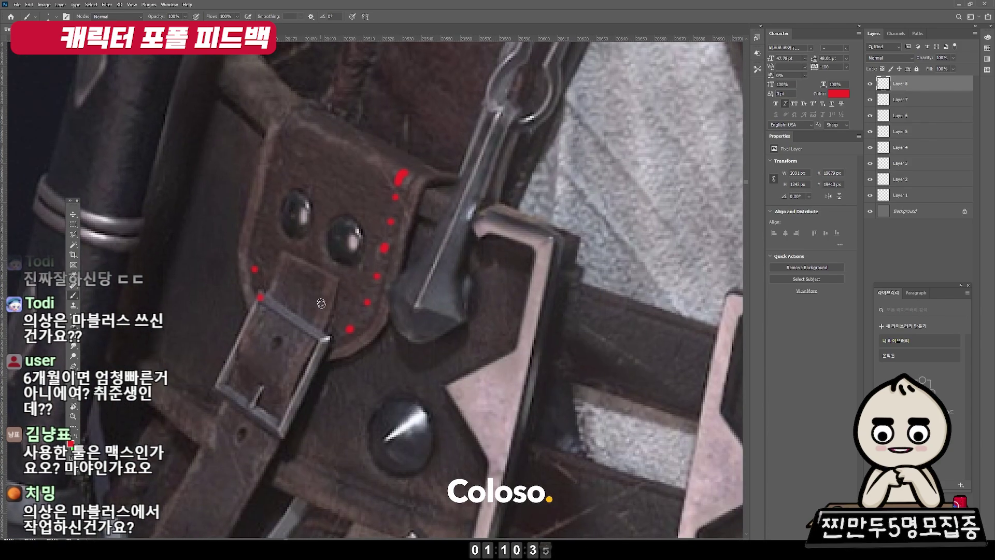
mouse_move(315, 325)
mouse_down()
mouse_move(323, 284)
mouse_move(280, 253)
mouse_move(343, 276)
mouse_up()
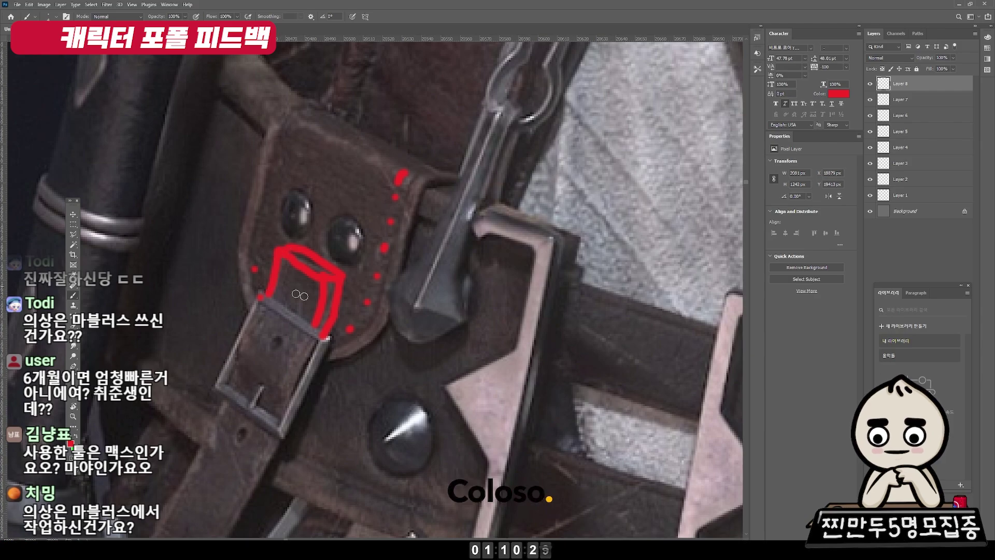
drag(353, 333, 393, 250)
scroll(393, 249, down, 3)
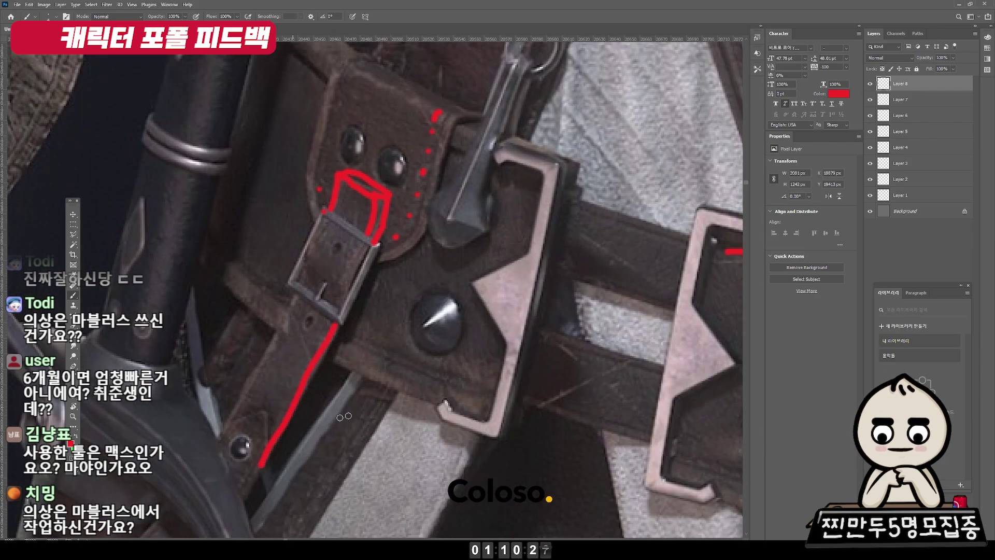
Trace a red outline around the leather hip flap beside the sword
scroll(405, 384, up, 1)
scroll(405, 385, down, 2)
mouse_move(373, 326)
mouse_down()
mouse_move(435, 290)
mouse_move(497, 337)
mouse_up()
scroll(498, 337, down, 3)
scroll(415, 269, up, 3)
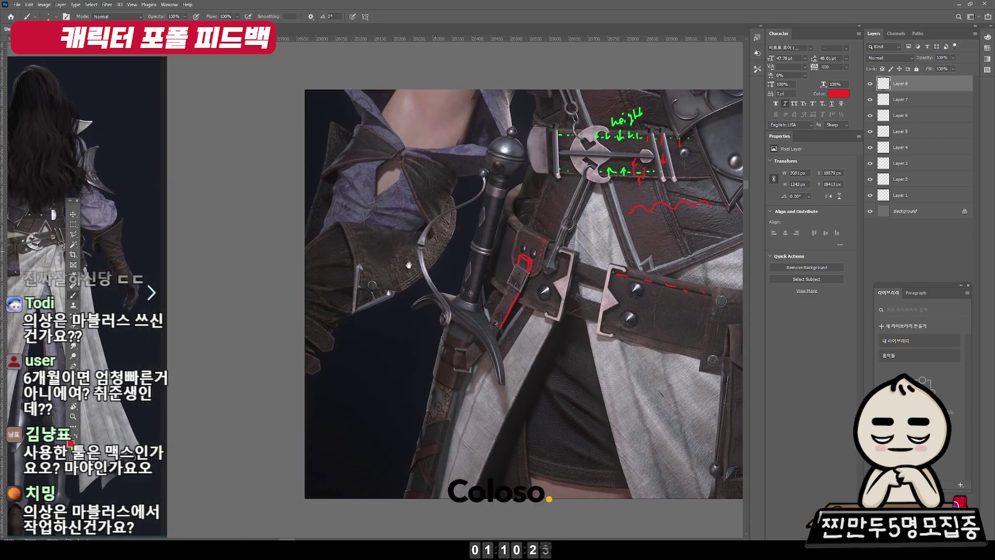
mouse_move(510, 208)
mouse_down()
mouse_move(469, 290)
mouse_move(363, 352)
mouse_move(319, 308)
mouse_up()
mouse_move(316, 246)
mouse_down()
mouse_move(285, 183)
mouse_move(544, 174)
mouse_up()
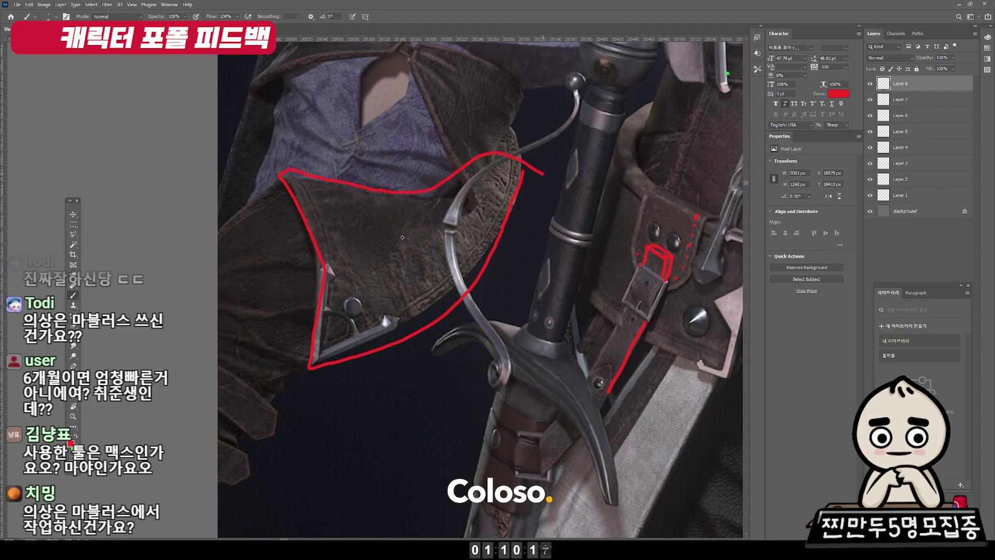
Add a red left-pointing arrow across the flap and red marks on the lower cloth
scroll(413, 325, up, 1)
drag(413, 325, 455, 385)
mouse_move(600, 269)
mouse_down()
mouse_move(497, 274)
mouse_move(467, 297)
mouse_move(469, 282)
mouse_up()
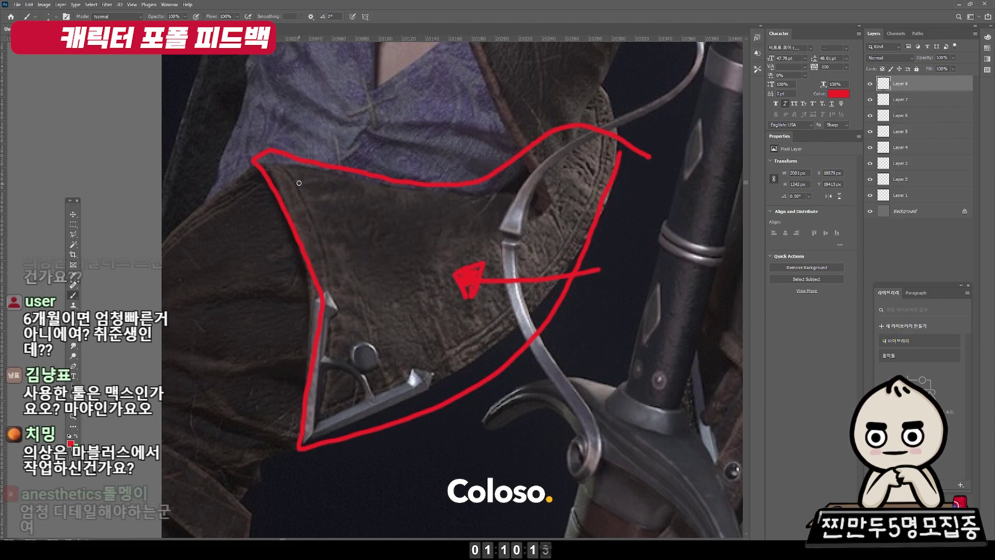
mouse_move(298, 173)
mouse_down()
mouse_move(317, 204)
mouse_move(298, 199)
mouse_move(332, 270)
mouse_up()
click(406, 354)
drag(425, 360, 499, 307)
mouse_move(495, 396)
mouse_down()
mouse_move(552, 283)
mouse_move(491, 345)
mouse_up()
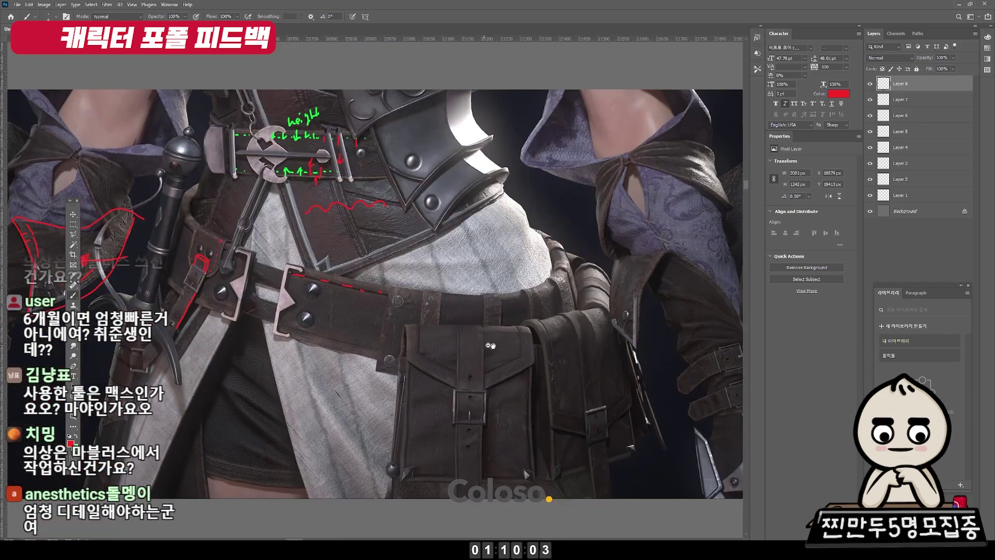
ctrl+click(491, 345)
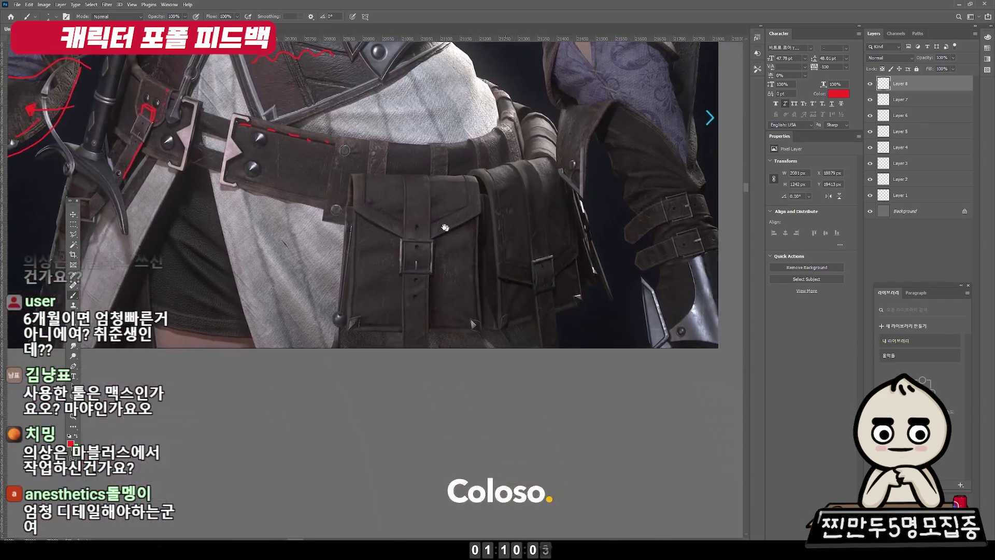
Draw red dashed stitch lines and dots down the pouch strap
drag(473, 182, 419, 226)
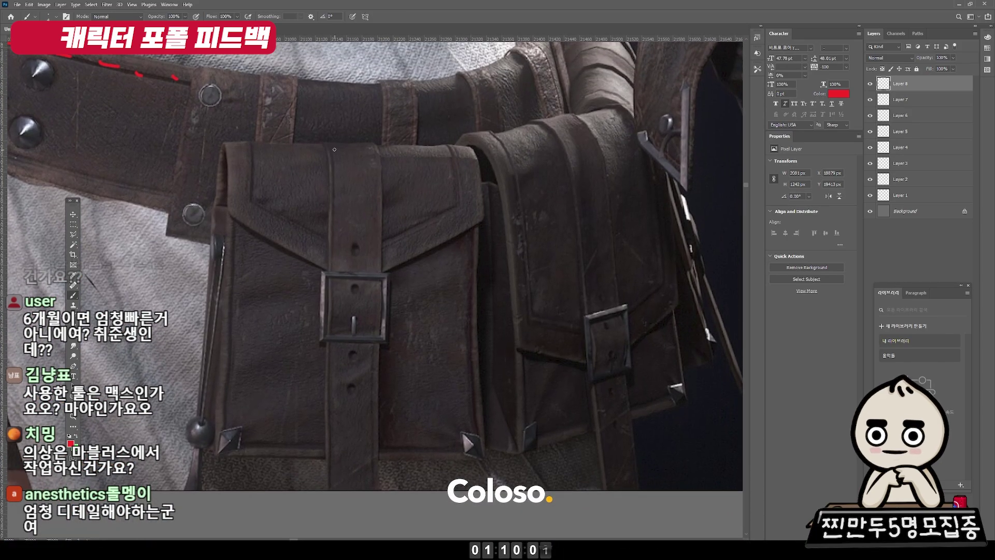
drag(334, 180, 335, 267)
drag(370, 149, 370, 156)
click(371, 179)
click(373, 199)
drag(381, 263, 386, 292)
drag(381, 328, 377, 418)
drag(331, 264, 336, 445)
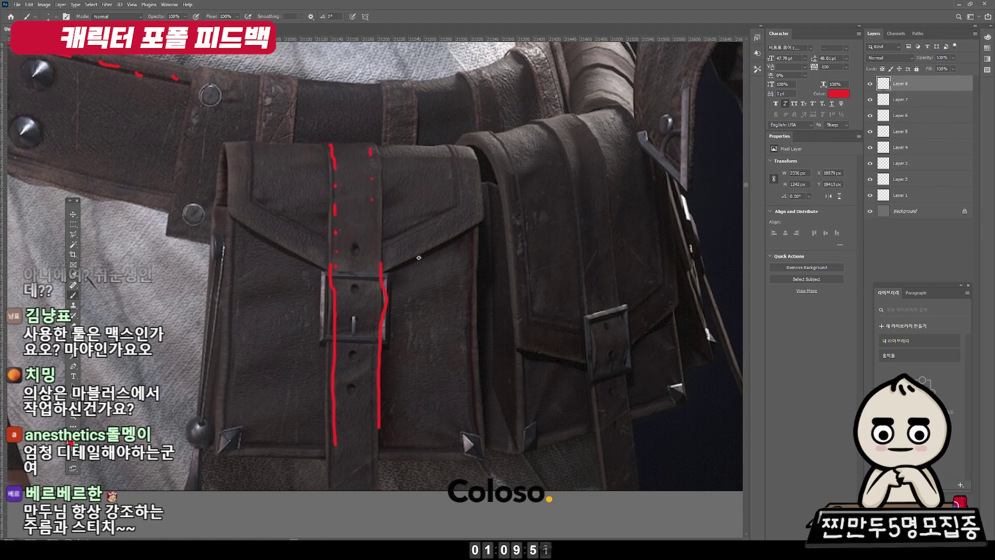
Outline the pouch strap and buckle in green
key(x)
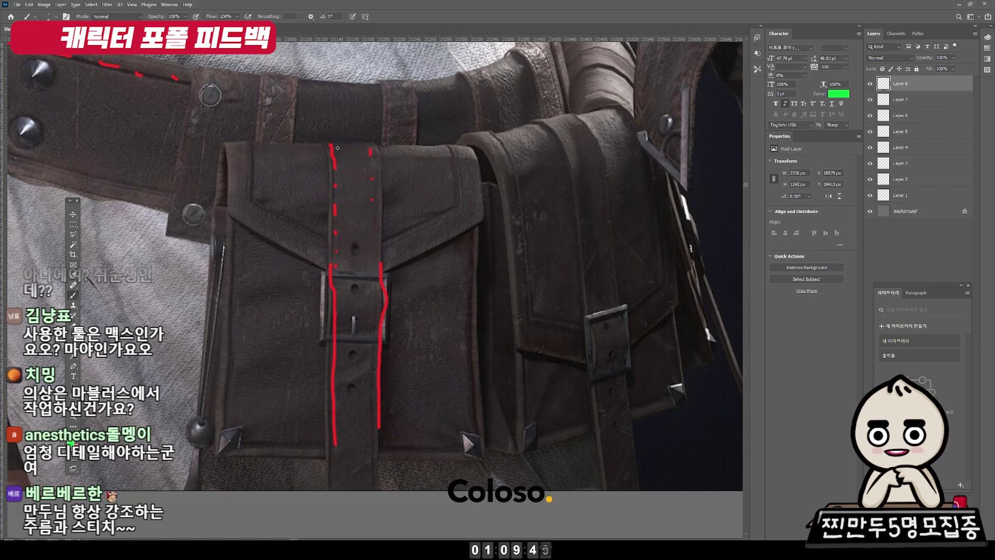
drag(324, 143, 383, 267)
drag(324, 144, 332, 258)
mouse_move(384, 277)
mouse_down()
mouse_move(367, 345)
mouse_move(390, 278)
mouse_up()
mouse_move(330, 348)
mouse_down()
mouse_move(325, 386)
mouse_move(382, 369)
mouse_up()
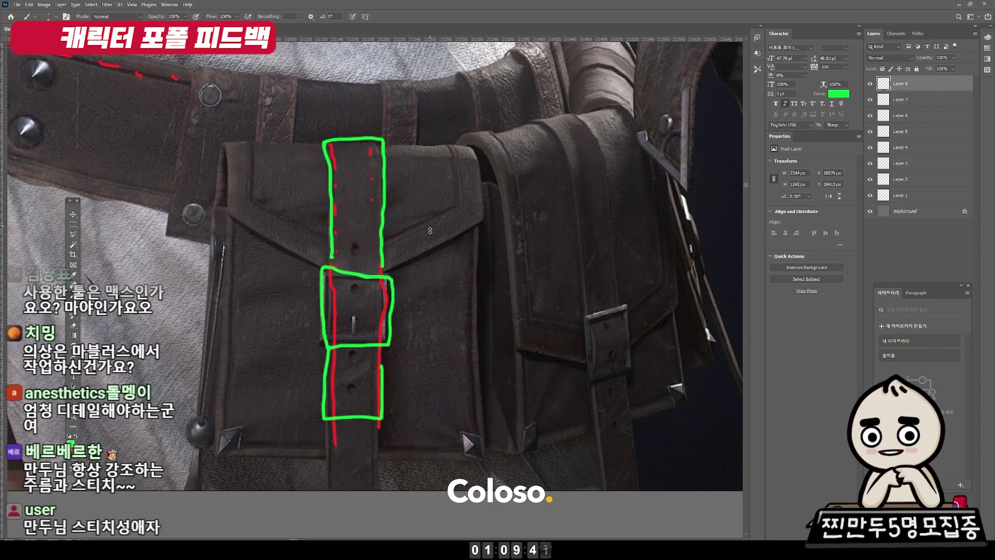
Hatch green fold lines left of the strap and a long one out from it
drag(416, 199, 390, 239)
drag(304, 181, 325, 253)
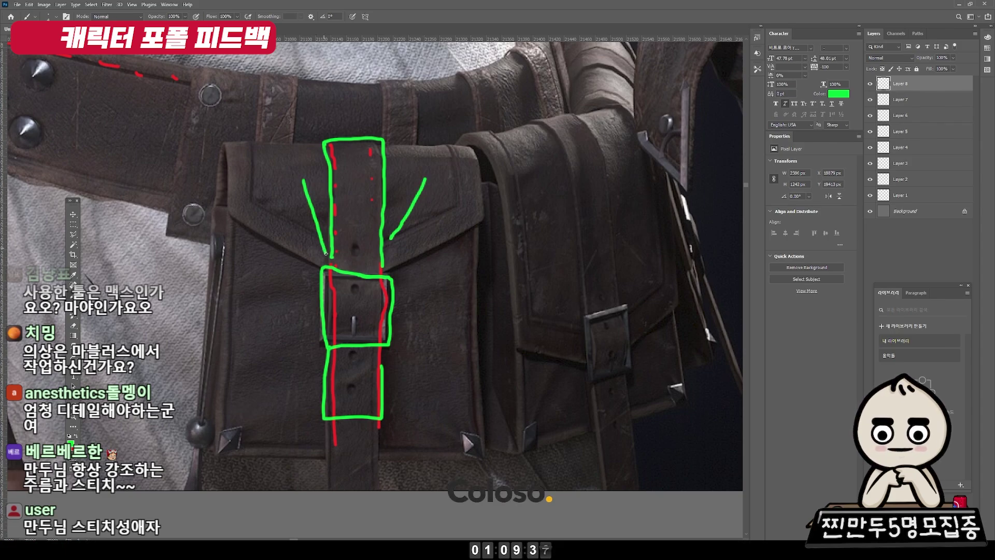
mouse_move(258, 193)
mouse_down()
mouse_move(280, 179)
mouse_move(287, 193)
mouse_up()
drag(288, 216, 297, 211)
drag(324, 179, 318, 203)
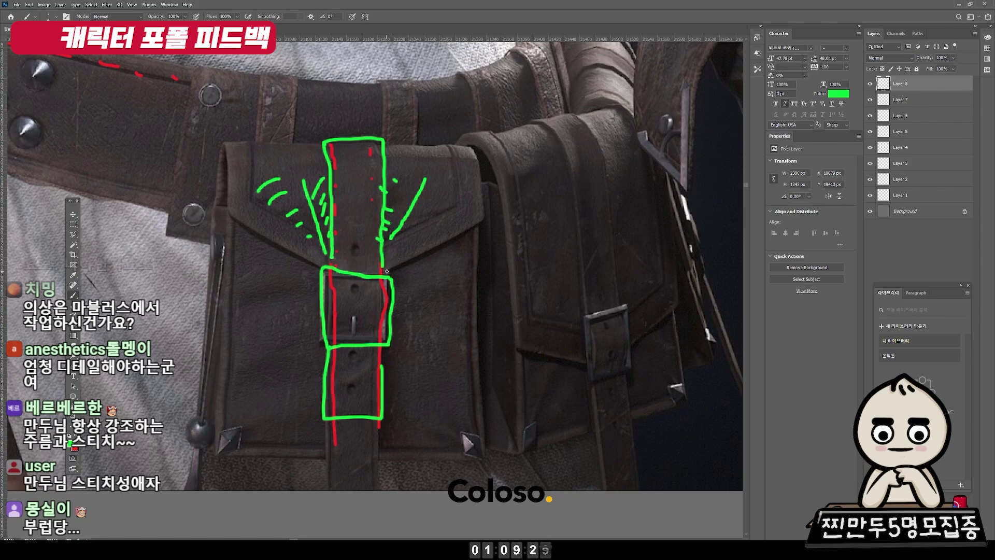
drag(387, 270, 488, 210)
Swap back to red and draw fold lines across both sides of the flap
key(x)
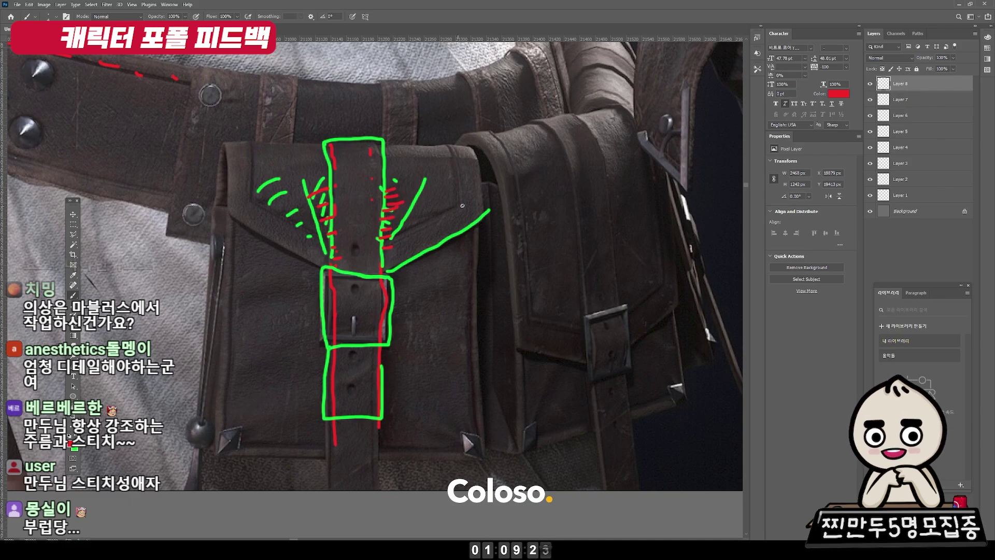
drag(469, 190, 390, 276)
drag(247, 188, 319, 245)
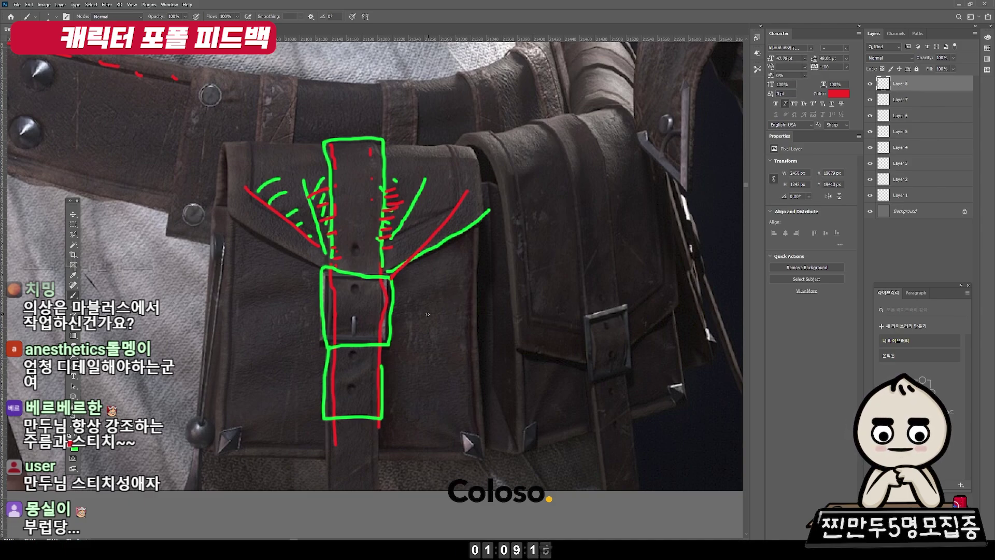
Mark the belt fold above the pouch with red curves, then reframe the pouch sketch
scroll(428, 313, down, 2)
mouse_move(490, 235)
mouse_down()
mouse_move(412, 228)
mouse_move(410, 244)
mouse_up()
scroll(412, 222, up, 2)
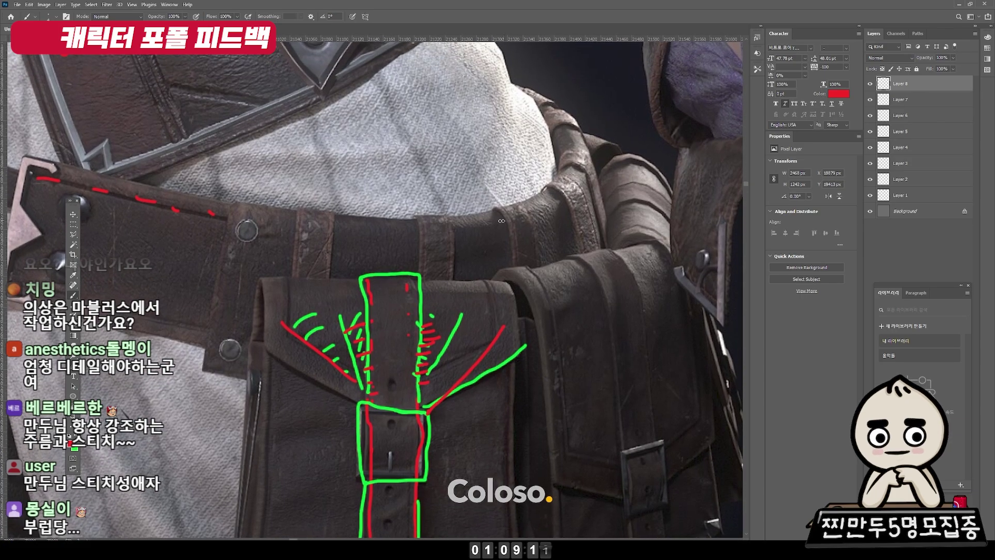
drag(484, 213, 506, 232)
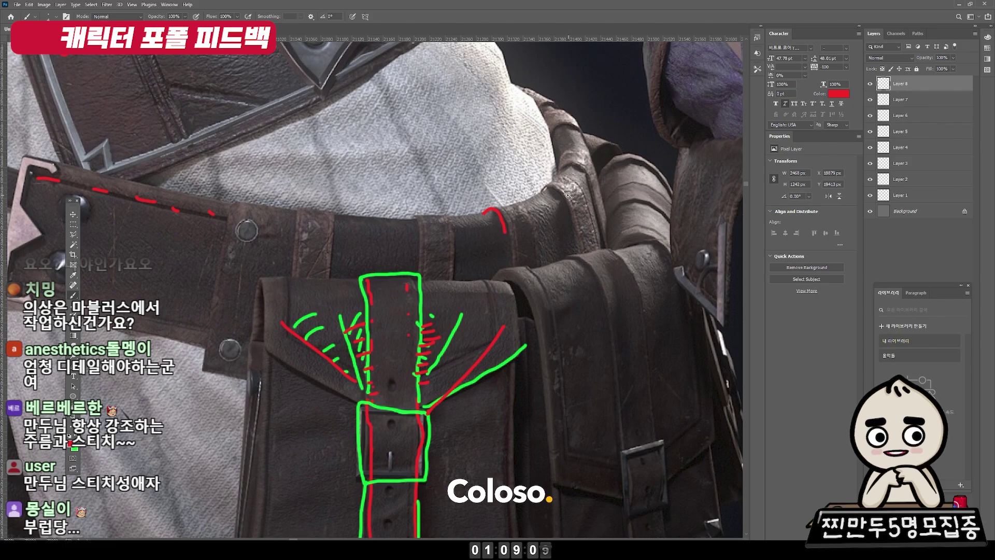
scroll(576, 197, up, 2)
mouse_move(505, 196)
mouse_down()
mouse_move(530, 164)
mouse_move(570, 204)
mouse_move(565, 256)
mouse_up()
drag(570, 203, 594, 288)
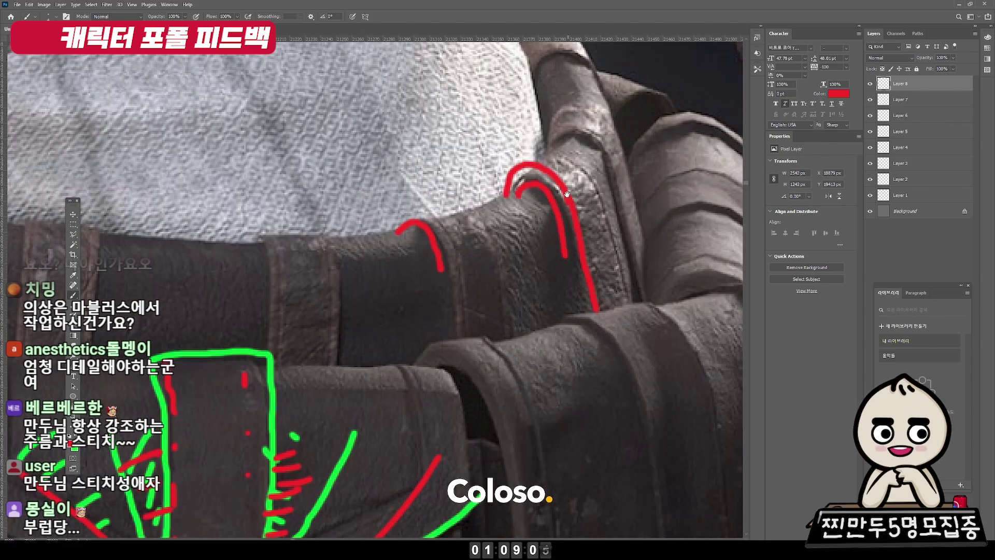
scroll(487, 259, down, 2)
drag(468, 240, 643, 187)
mouse_move(443, 228)
mouse_down()
mouse_move(495, 238)
mouse_move(291, 207)
mouse_move(525, 284)
mouse_up()
scroll(495, 238, down, 3)
scroll(524, 284, down, 2)
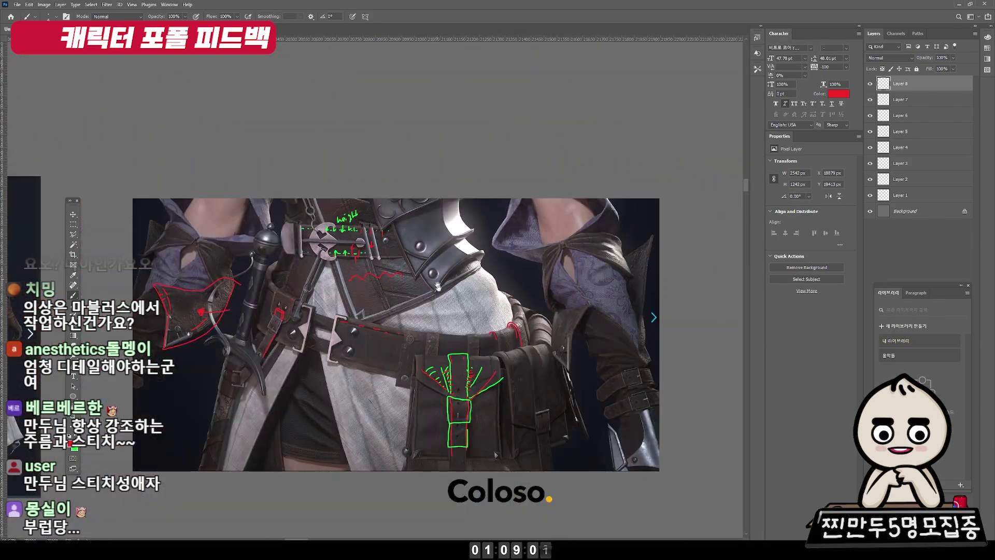
Sketch red fold lines across the back of the skirt
drag(363, 290, 596, 290)
scroll(467, 290, down, 2)
scroll(456, 296, up, 1)
scroll(457, 296, up, 3)
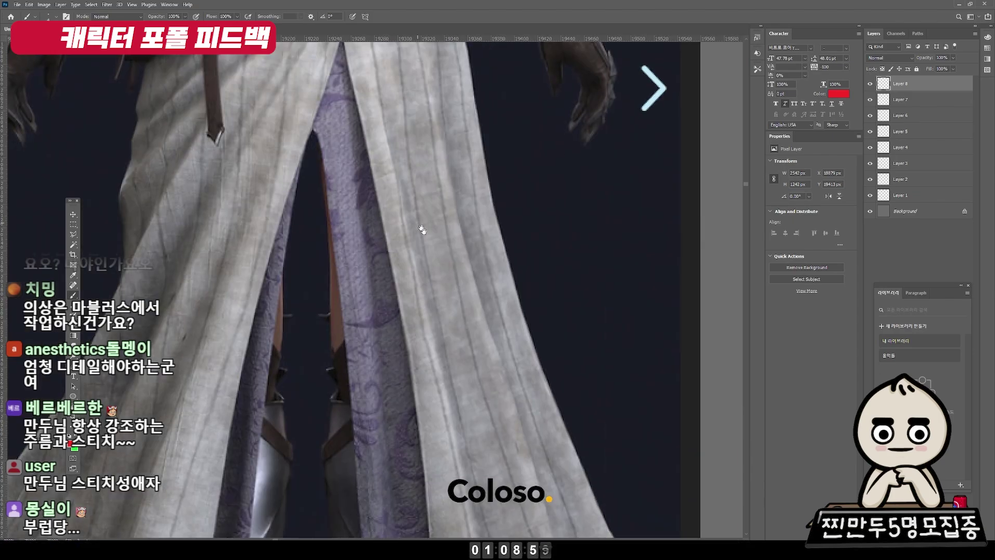
scroll(457, 296, down, 1)
mouse_move(474, 211)
mouse_down()
mouse_move(469, 110)
mouse_move(401, 167)
mouse_up()
mouse_move(470, 116)
mouse_down()
mouse_move(415, 249)
mouse_move(345, 284)
mouse_move(224, 484)
mouse_move(214, 408)
mouse_up()
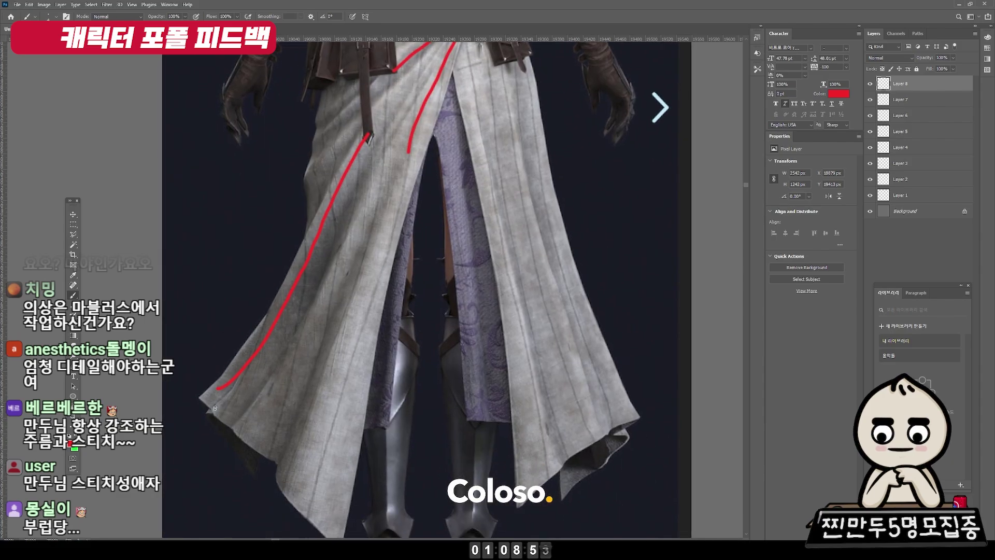
Reframe the belt and skirt and undo the red skirt fold lines
scroll(425, 363, up, 5)
scroll(456, 337, up, 3)
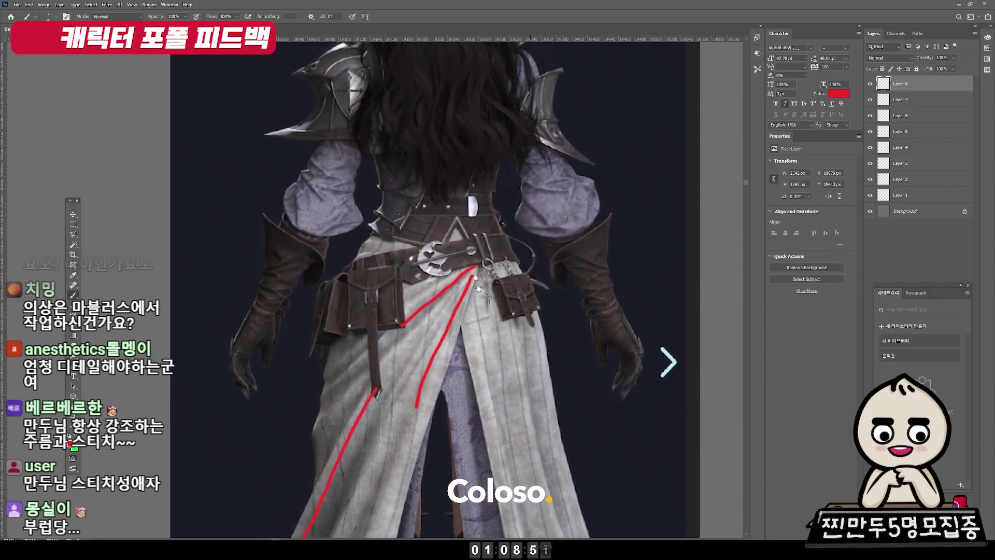
scroll(486, 312, up, 1)
drag(486, 312, 491, 313)
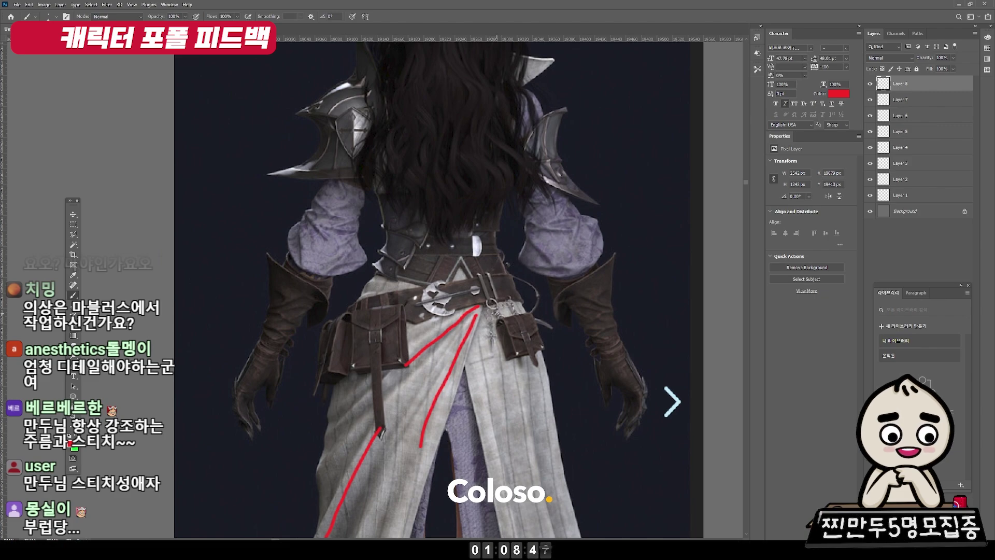
drag(496, 312, 499, 291)
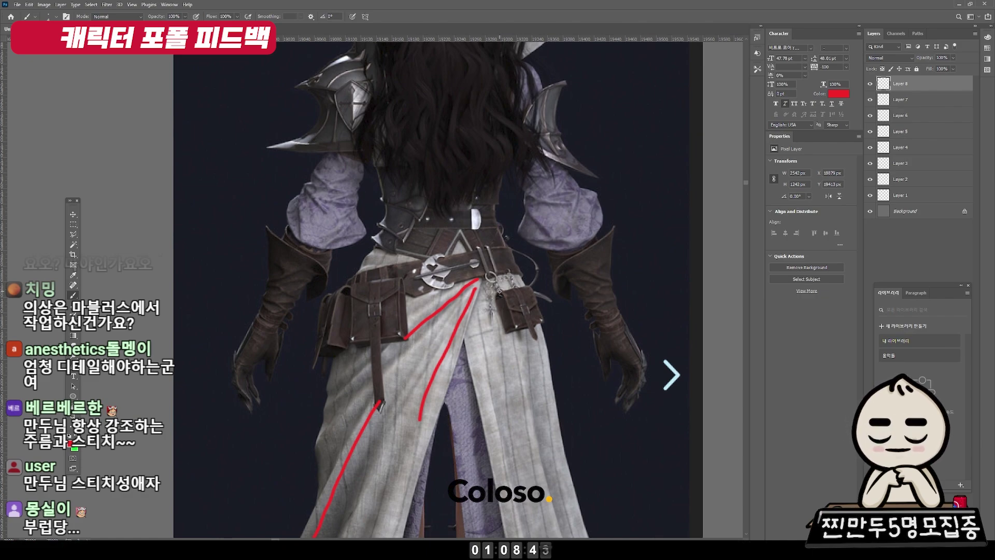
scroll(509, 281, down, 2)
scroll(508, 282, down, 2)
key(ctrl+z)
key(ctrl+z)
key(ctrl+z)
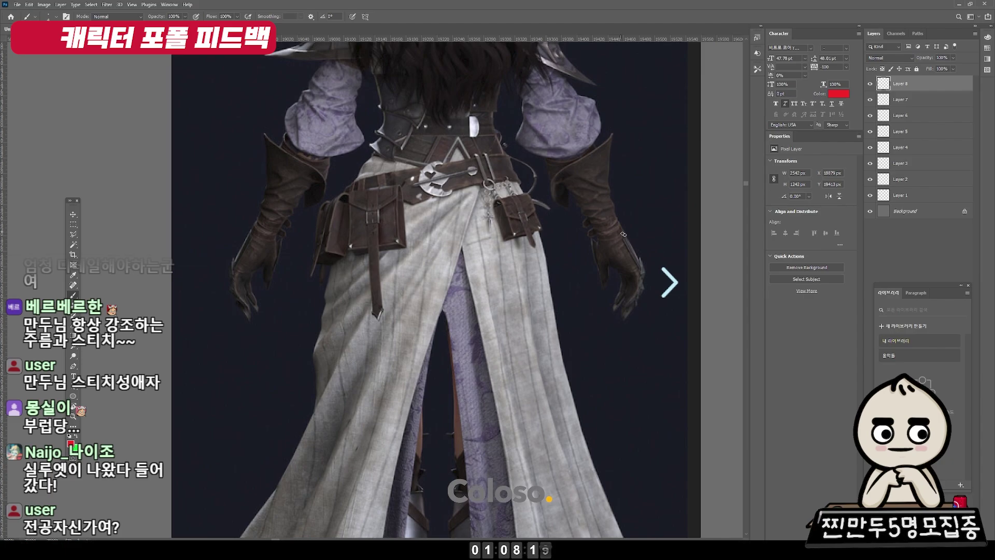
Zoom in on the right glove and back out, undoing the last edit near the belt
click(597, 258)
alt+click(594, 254)
key(ctrl+z)
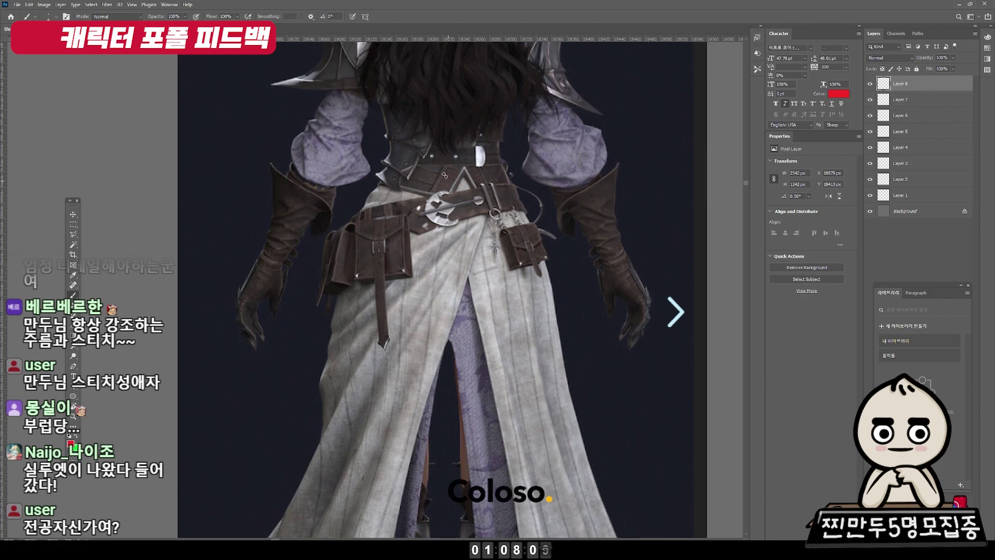
scroll(454, 245, up, 1)
scroll(423, 234, up, 1)
scroll(392, 222, up, 1)
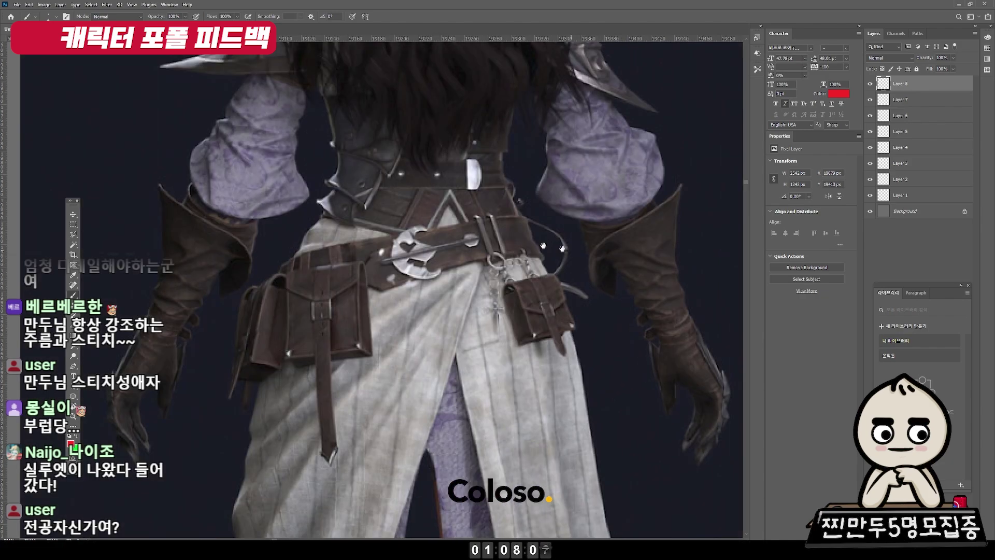
Circle the left sleeve in red and extend a red curve along the sleeve
scroll(360, 211, up, 1)
drag(327, 167, 258, 139)
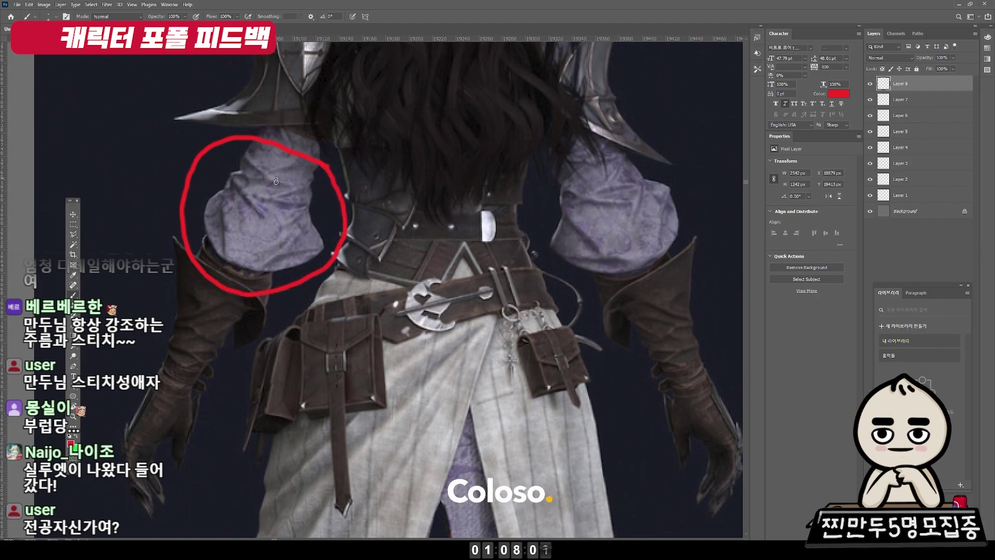
scroll(260, 202, up, 1)
scroll(264, 208, up, 1)
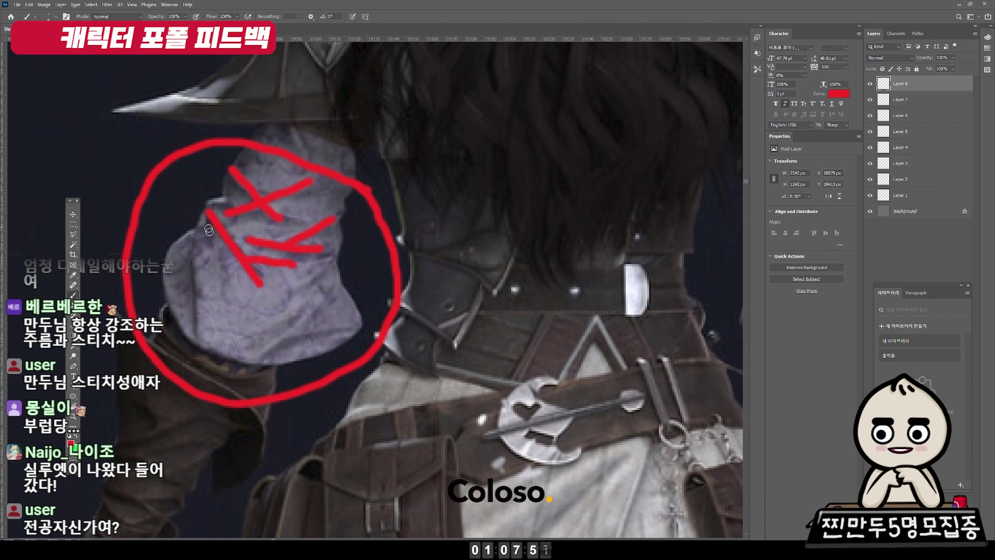
scroll(257, 316, down, 1)
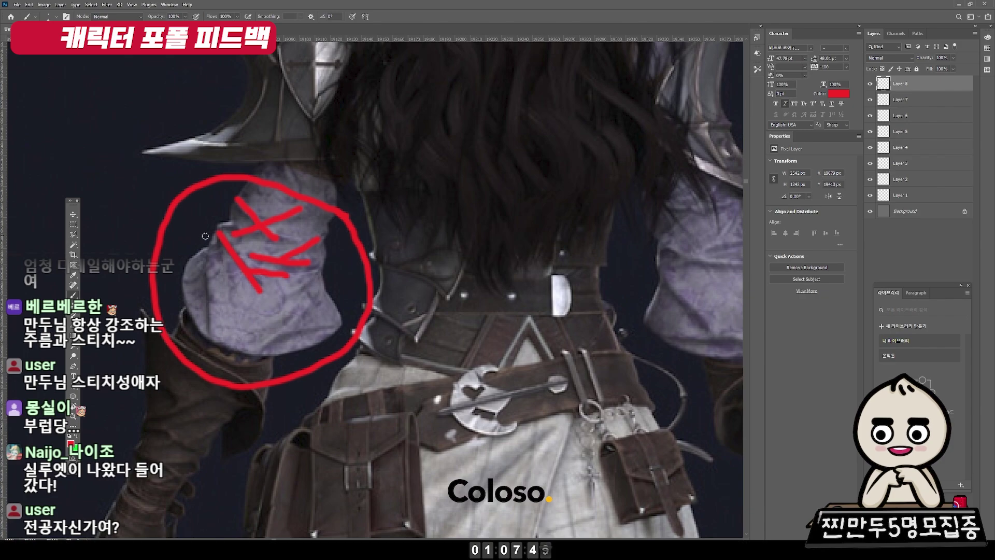
drag(210, 240, 185, 300)
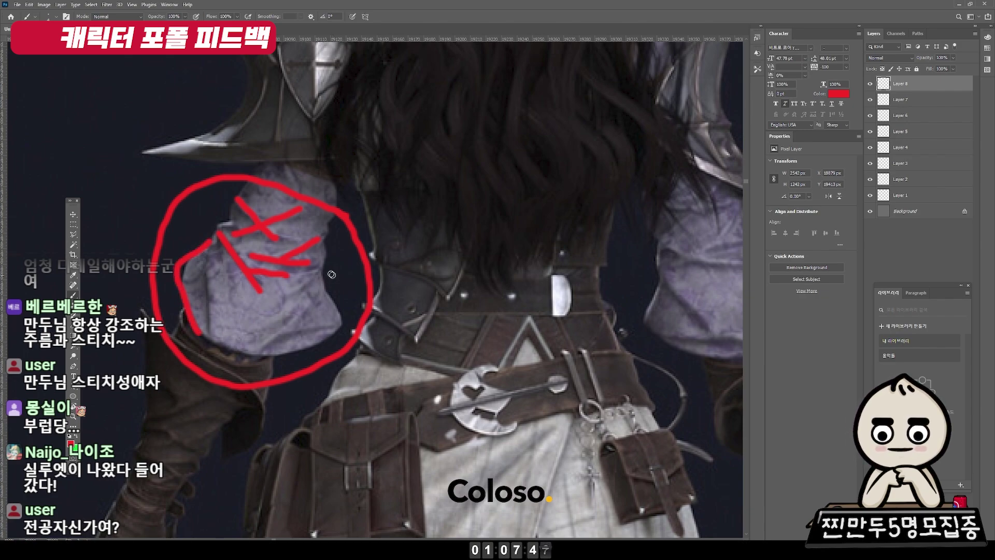
drag(349, 324, 328, 338)
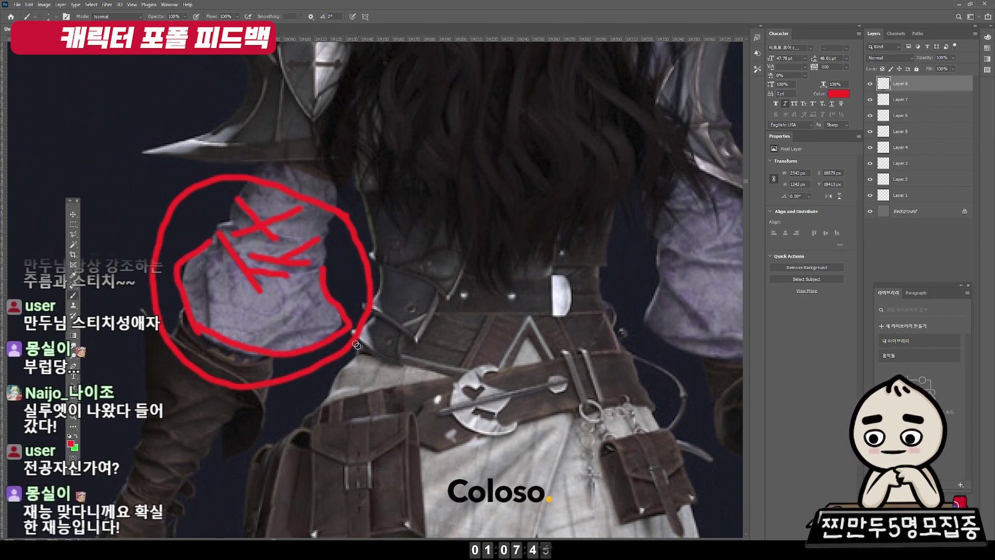
Add green stitch marks along the sleeve cuff and a green circle around the other gauntlet
mouse_move(189, 302)
mouse_down()
mouse_move(231, 340)
mouse_move(290, 350)
mouse_up()
key(ctrl+0)
mouse_move(457, 357)
mouse_down()
mouse_move(430, 274)
mouse_move(442, 337)
mouse_up()
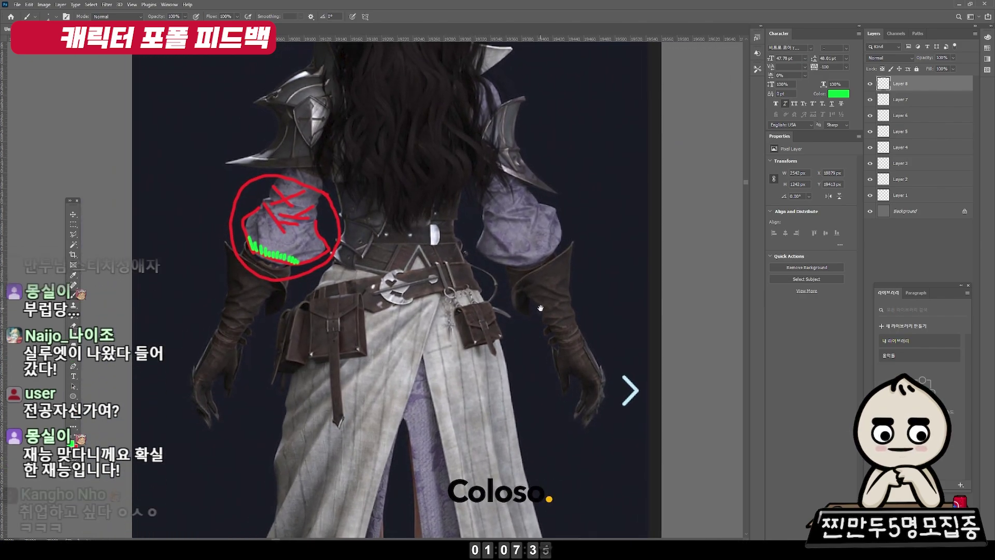
mouse_move(536, 241)
mouse_down()
mouse_move(526, 324)
mouse_move(542, 334)
mouse_up()
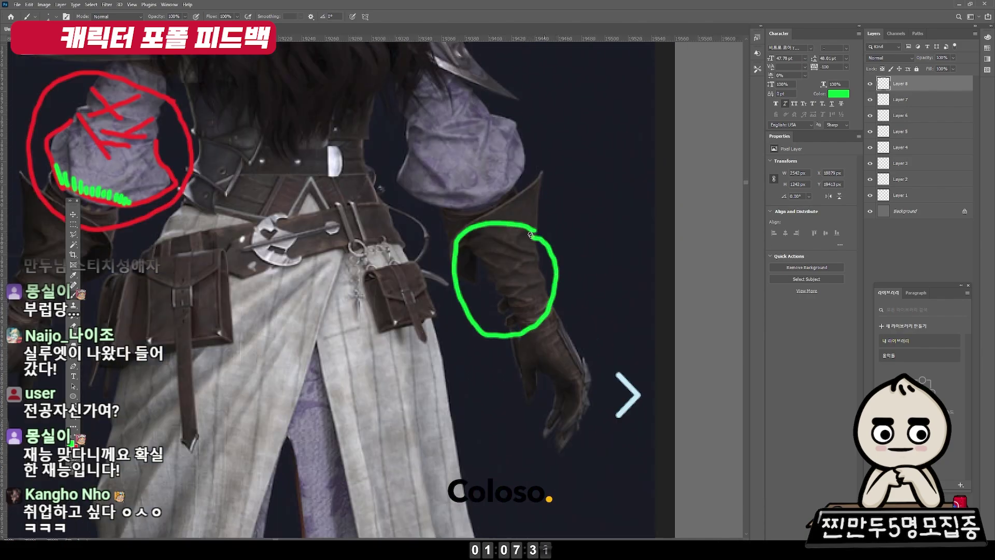
scroll(564, 336, down, 2)
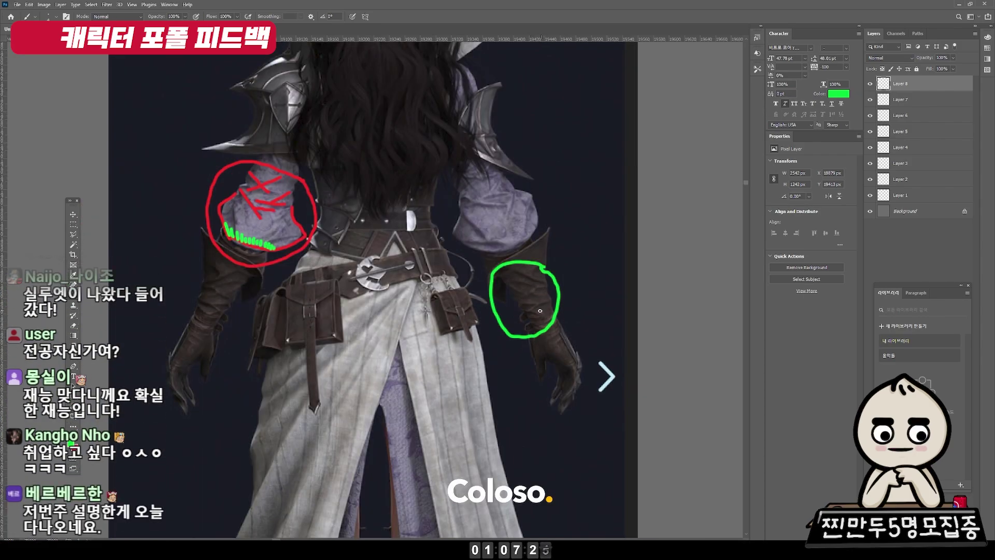
scroll(439, 278, down, 2)
drag(832, 350, 614, 306)
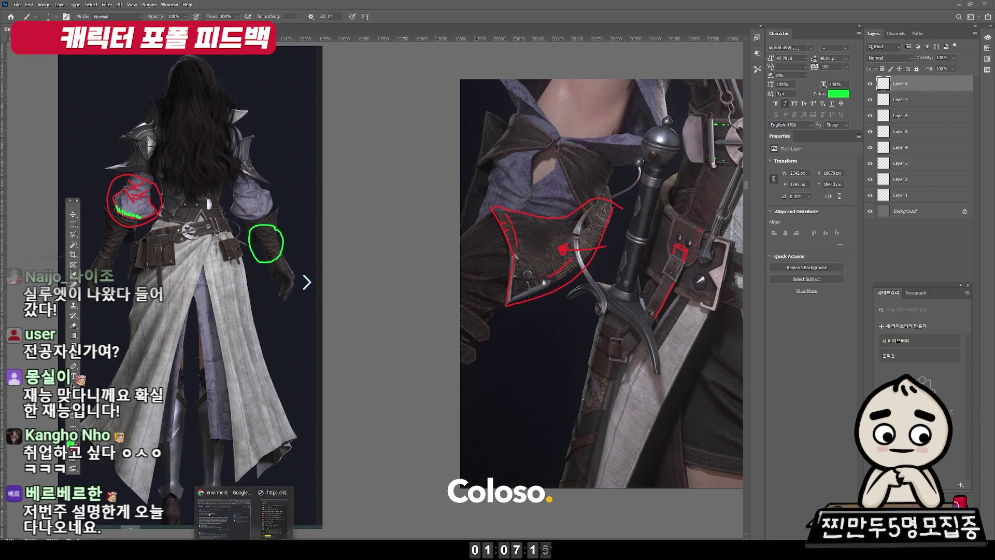
Switch to the ArtStation knight page and scroll through the sword and armour images
click(275, 513)
scroll(431, 319, down, 5)
scroll(431, 332, down, 3)
scroll(429, 337, down, 2)
scroll(444, 349, up, 2)
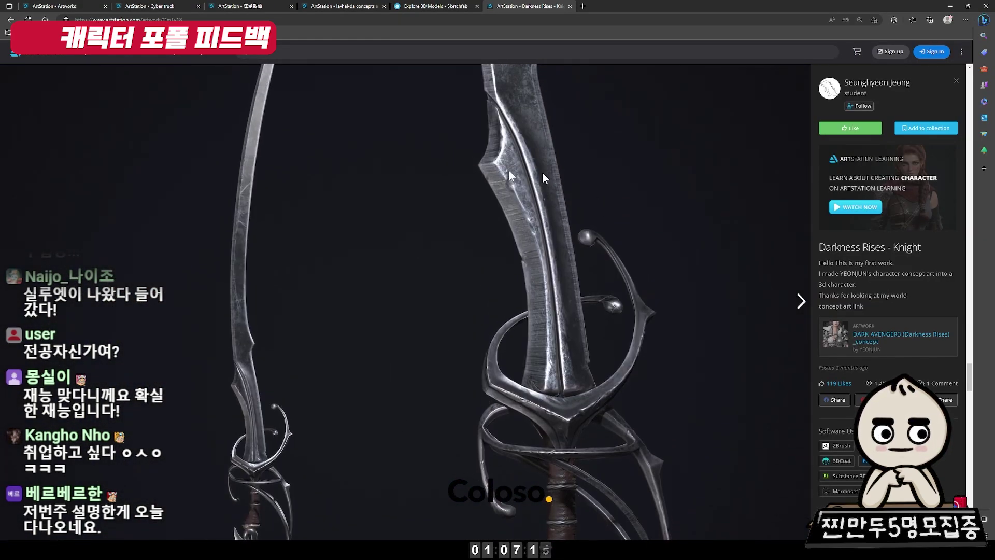
scroll(449, 269, down, 3)
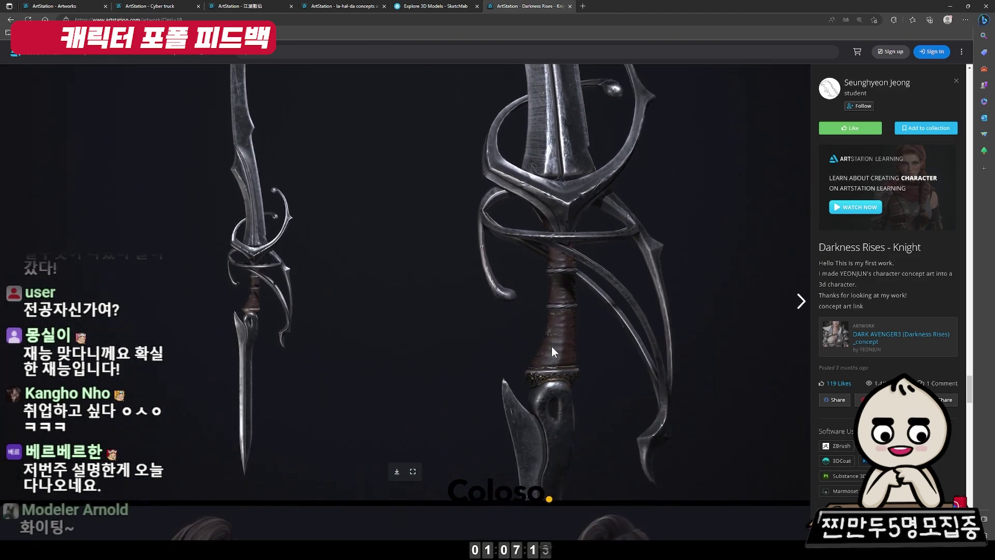
scroll(555, 344, up, 4)
scroll(509, 223, down, 3)
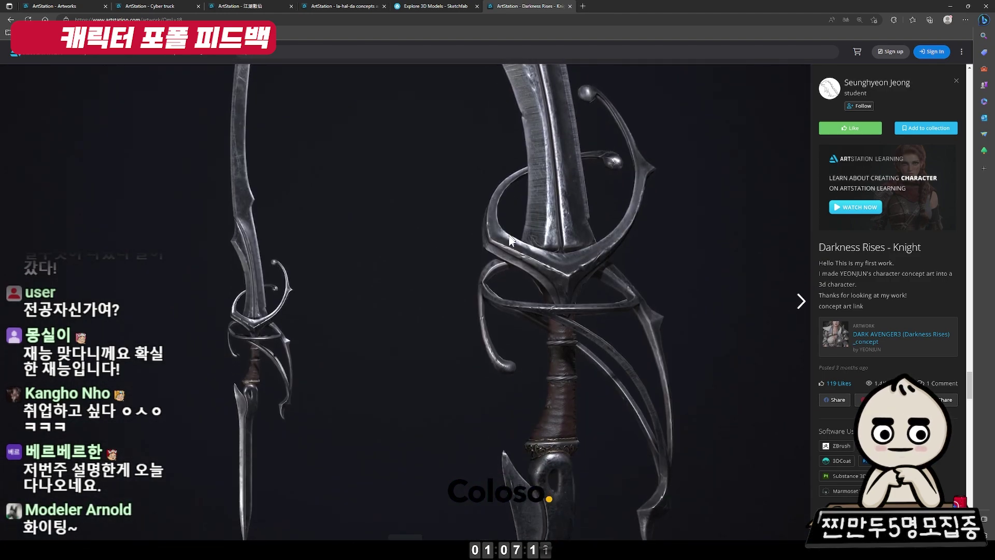
scroll(548, 282, down, 5)
scroll(552, 284, down, 2)
scroll(558, 281, down, 2)
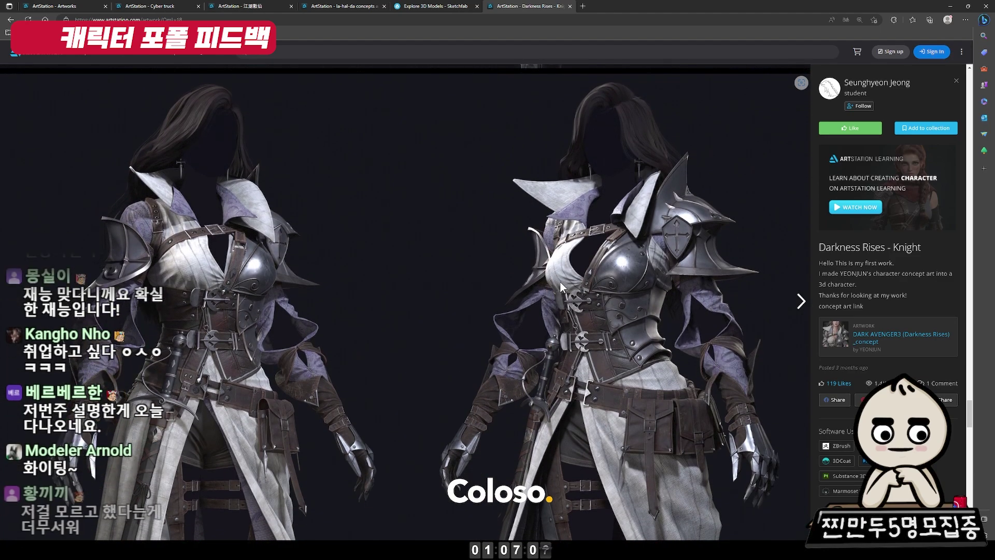
scroll(561, 282, down, 2)
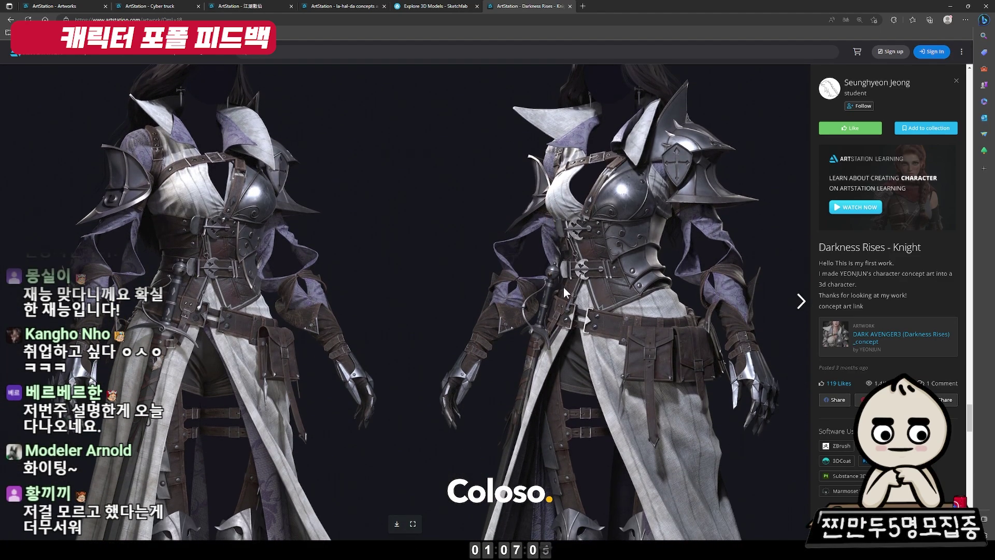
Scroll down to the wireframe renders, then bring the Discord call to the front
scroll(564, 285, down, 2)
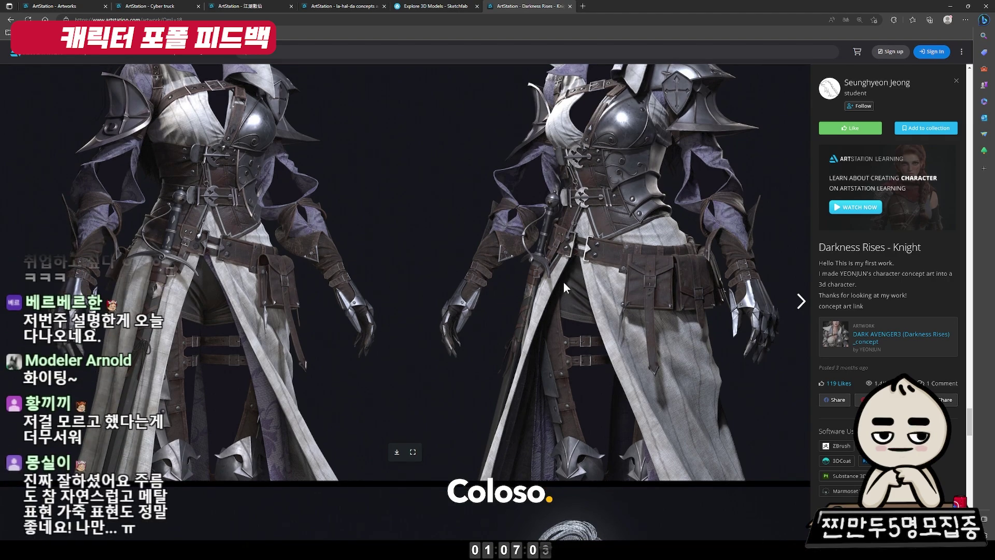
scroll(466, 291, down, 2)
scroll(381, 297, down, 5)
scroll(386, 295, down, 4)
scroll(391, 293, down, 2)
scroll(405, 290, down, 4)
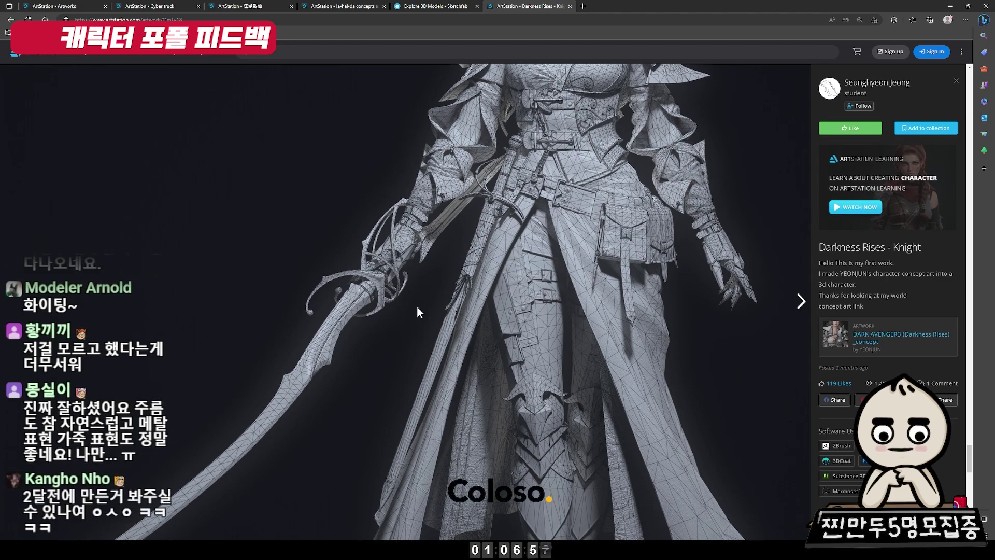
scroll(428, 334, down, 5)
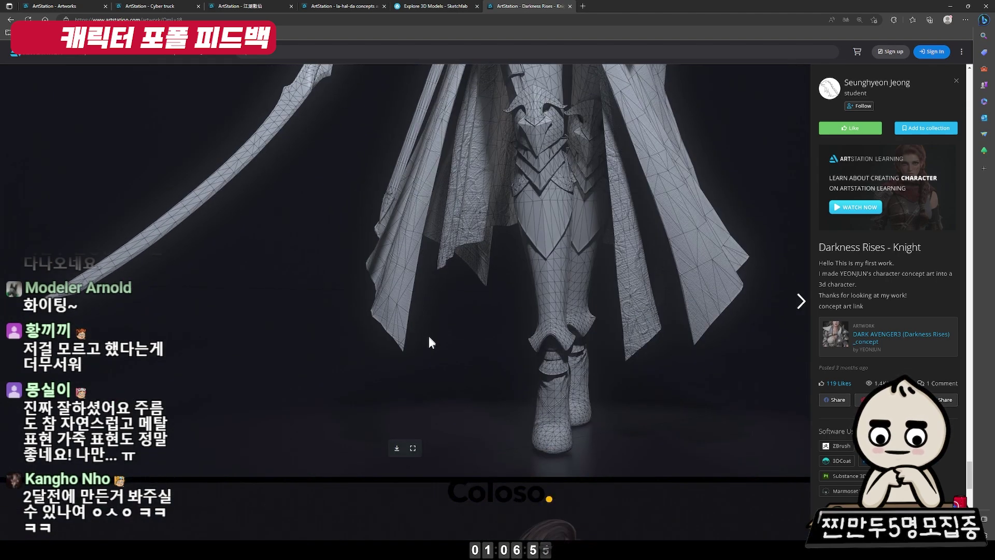
scroll(430, 342, up, 5)
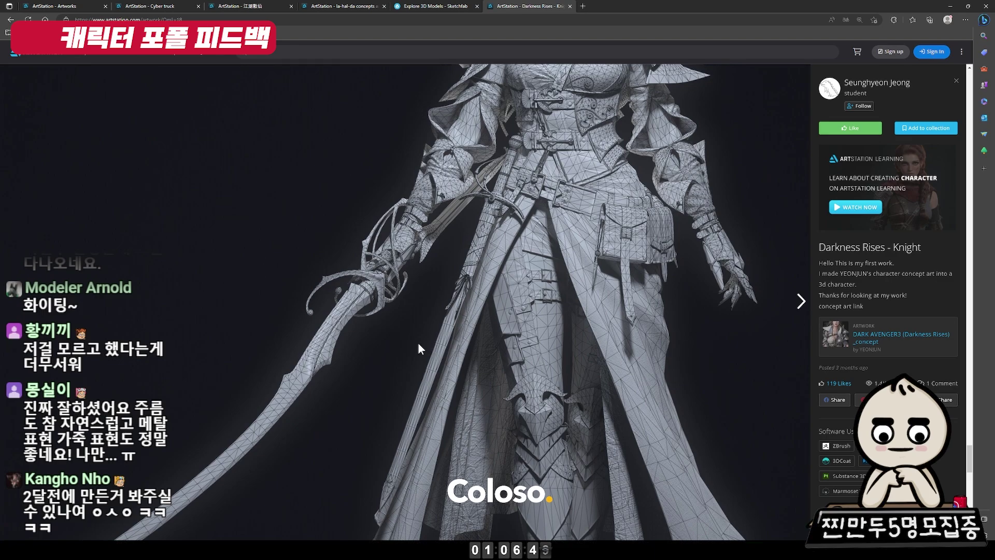
scroll(420, 342, up, 4)
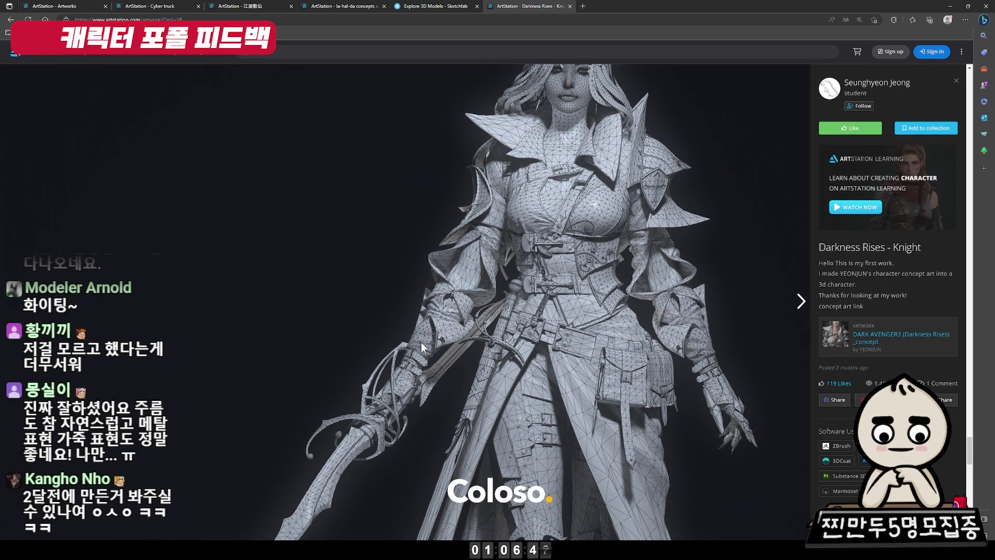
key(alt+Tab)
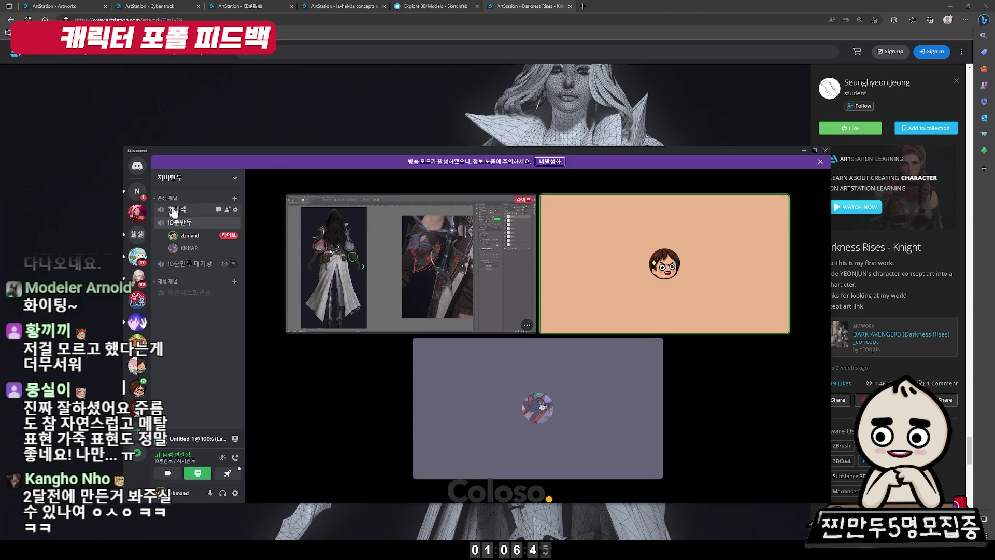
mouse_move(194, 281)
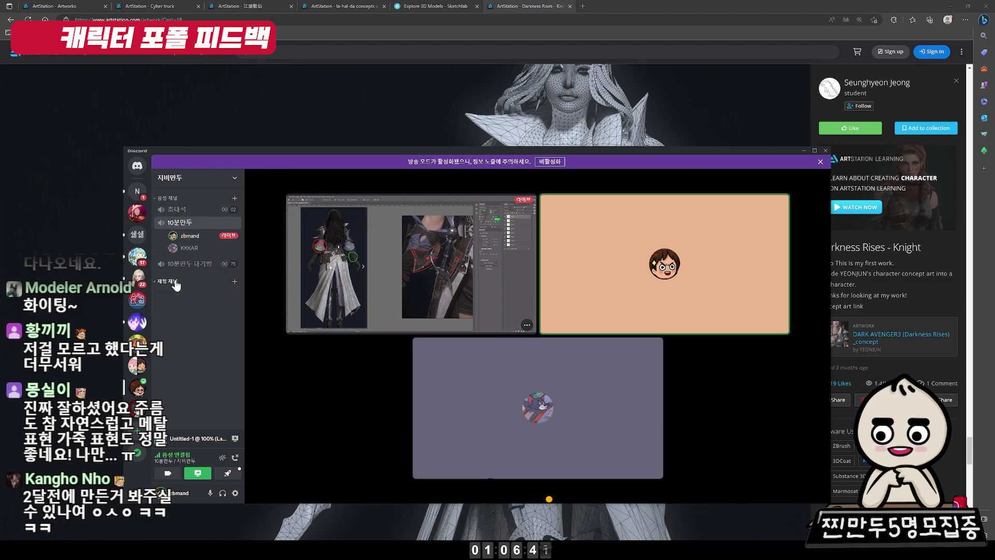
Expand and collapse the chat and voice channel categories in the Discord sidebar
click(176, 282)
click(171, 198)
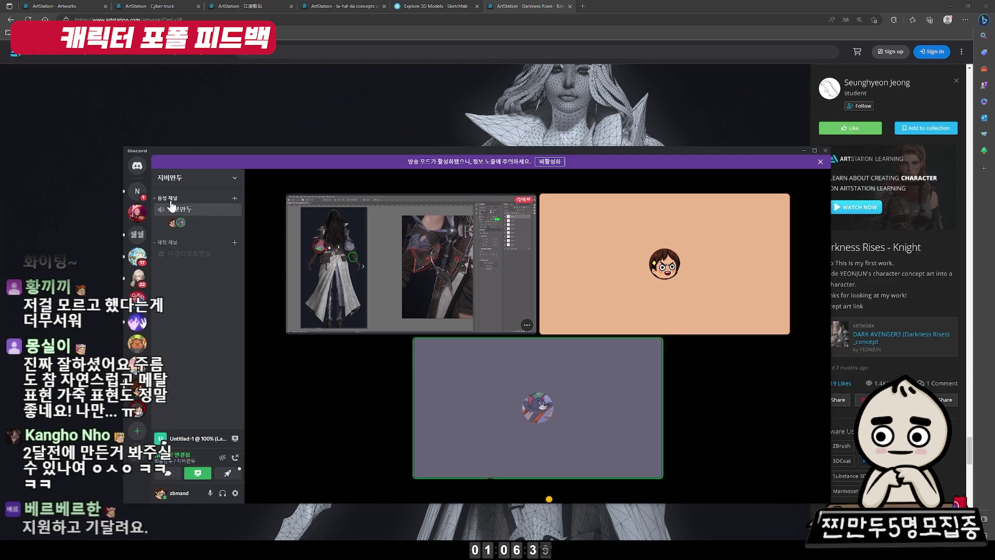
click(171, 199)
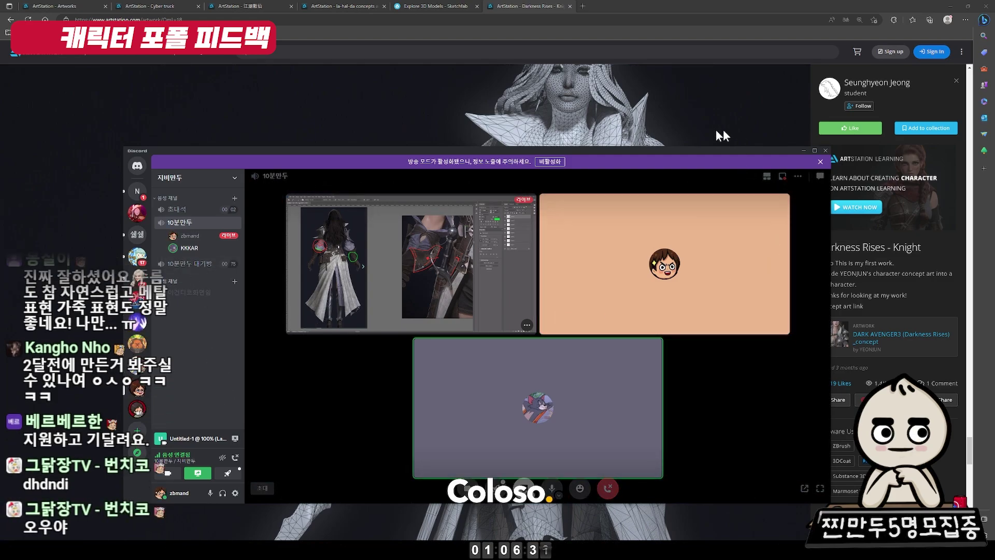
Make the Discord window taller, dismiss the streamer-mode notice, and open the voice channel's chat
drag(831, 147, 832, 52)
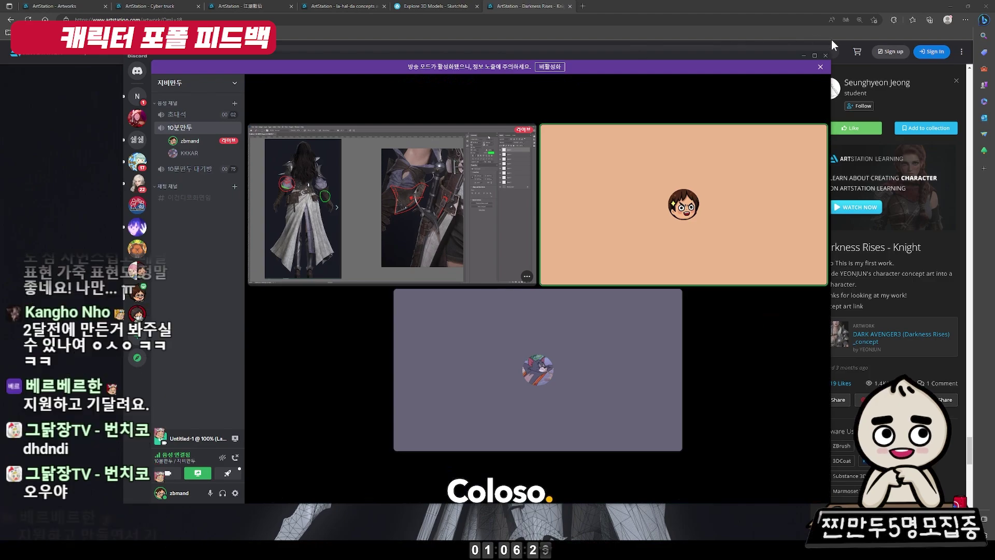
click(820, 66)
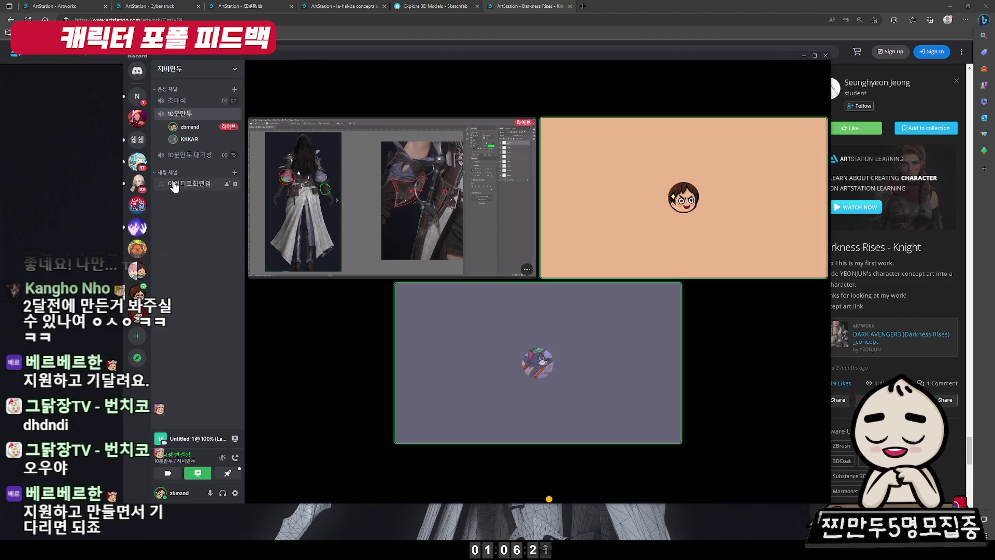
click(185, 173)
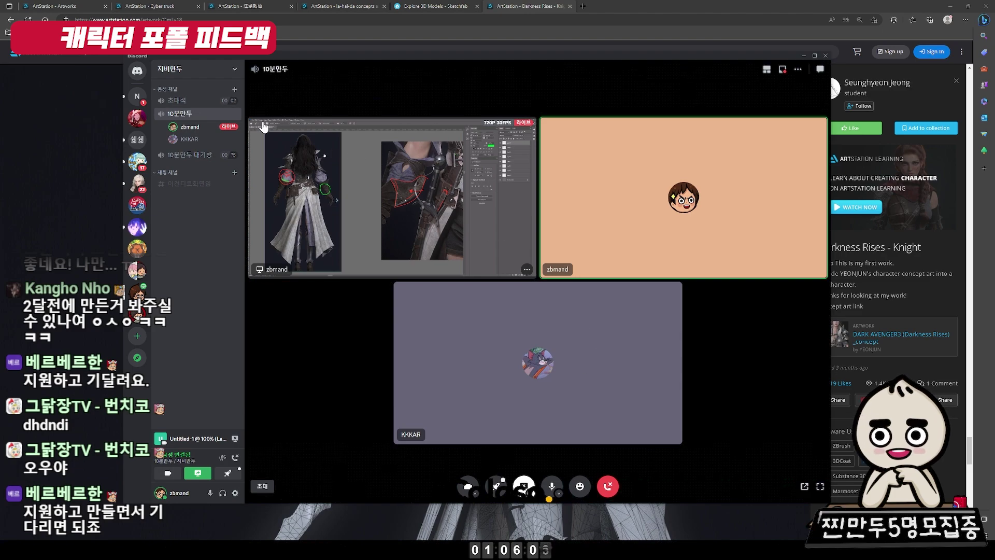
mouse_move(536, 280)
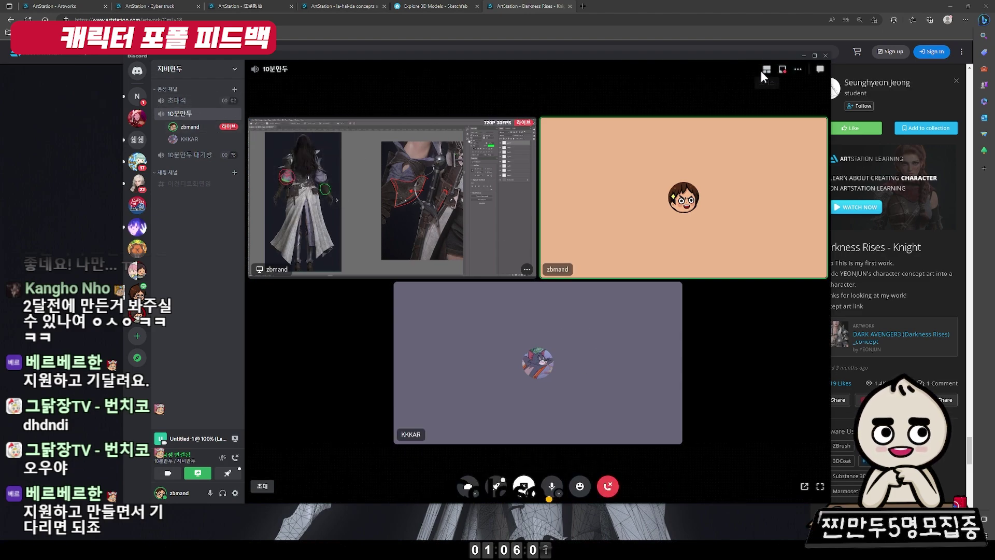
click(821, 69)
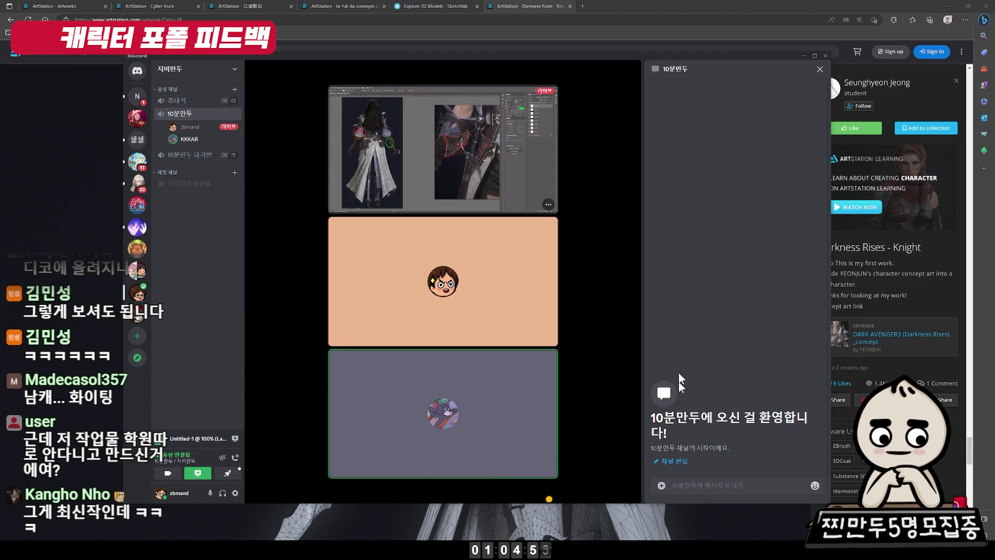
click(183, 185)
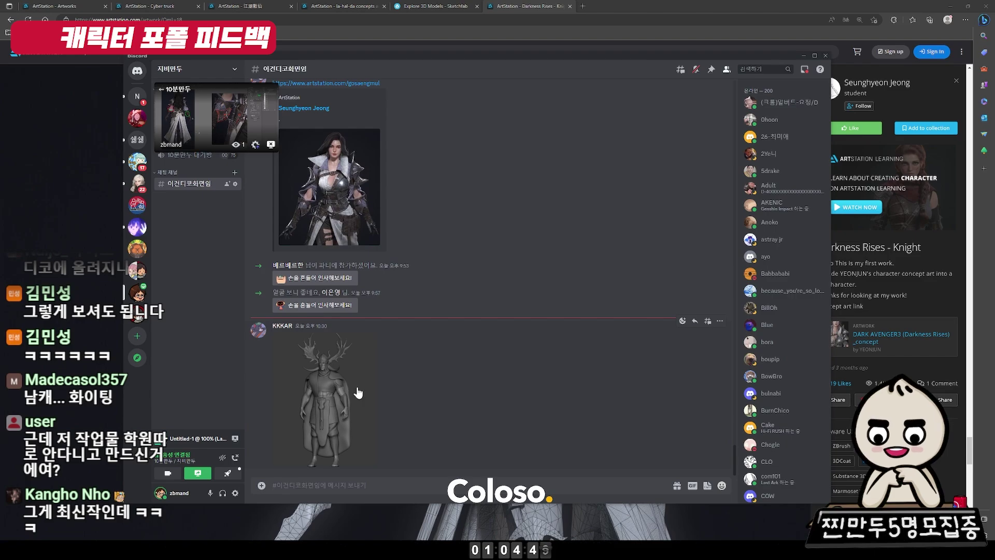
click(351, 388)
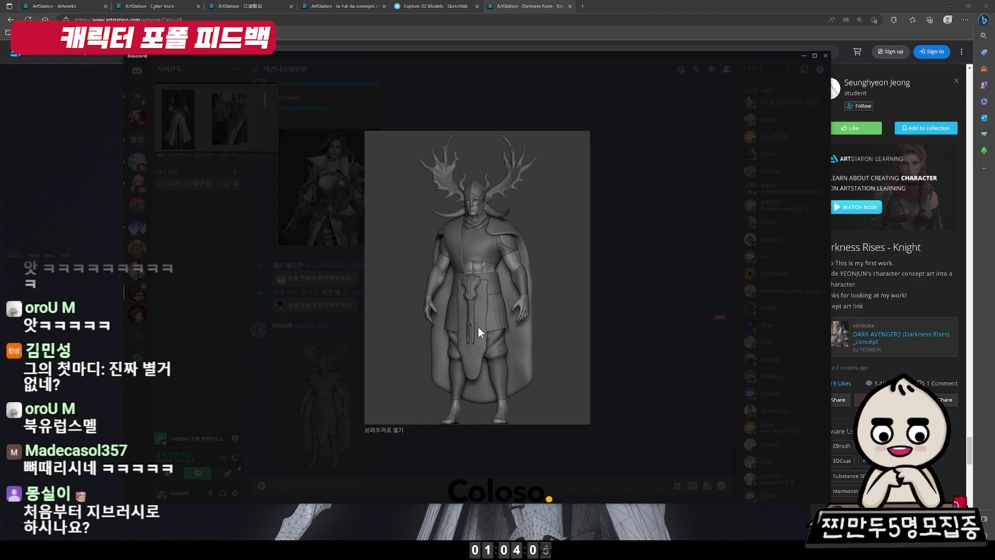
click(627, 207)
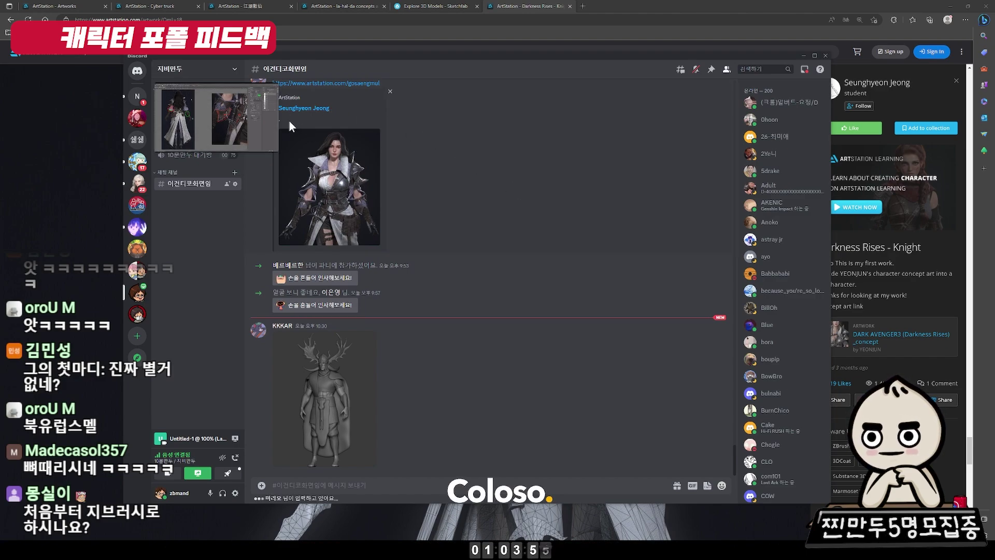
scroll(596, 250, up, 1)
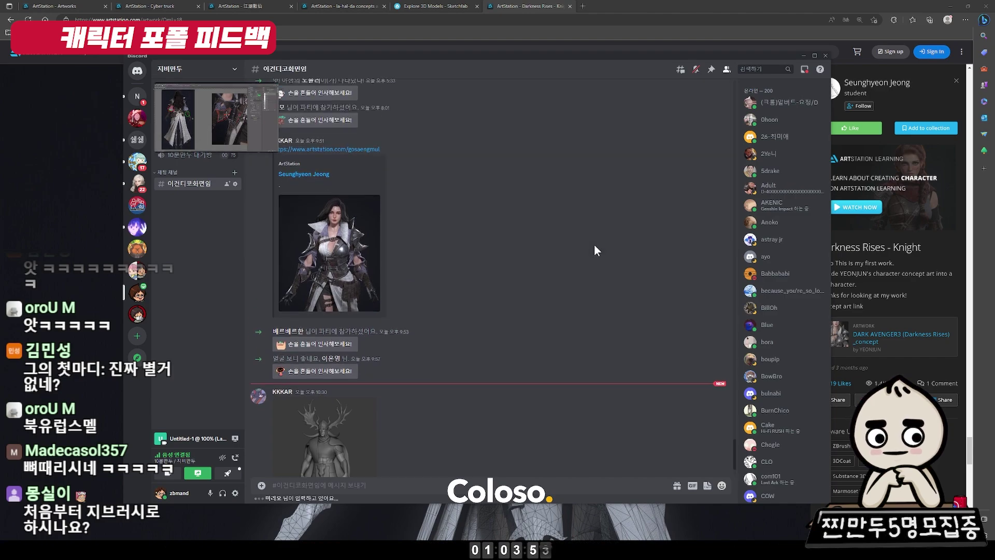
scroll(596, 250, up, 2)
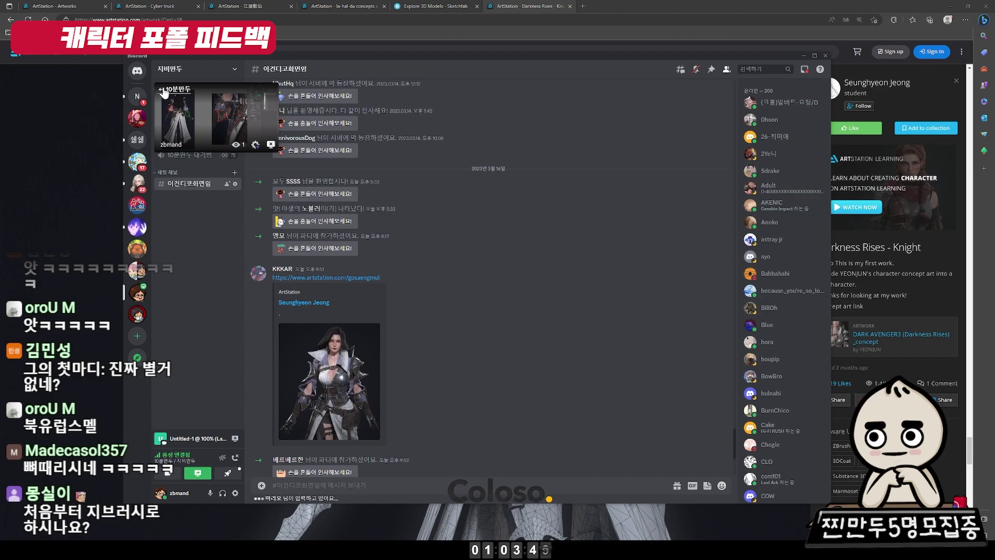
click(218, 117)
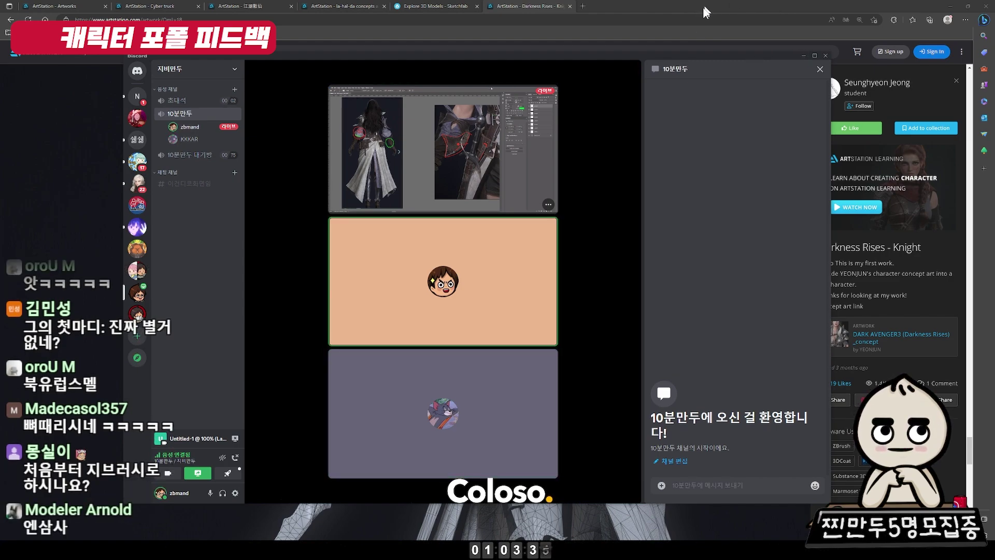
Return to the ArtStation knight page and scroll past the wireframe shots to the full-colour render
click(801, 7)
scroll(614, 282, down, 5)
scroll(615, 279, up, 3)
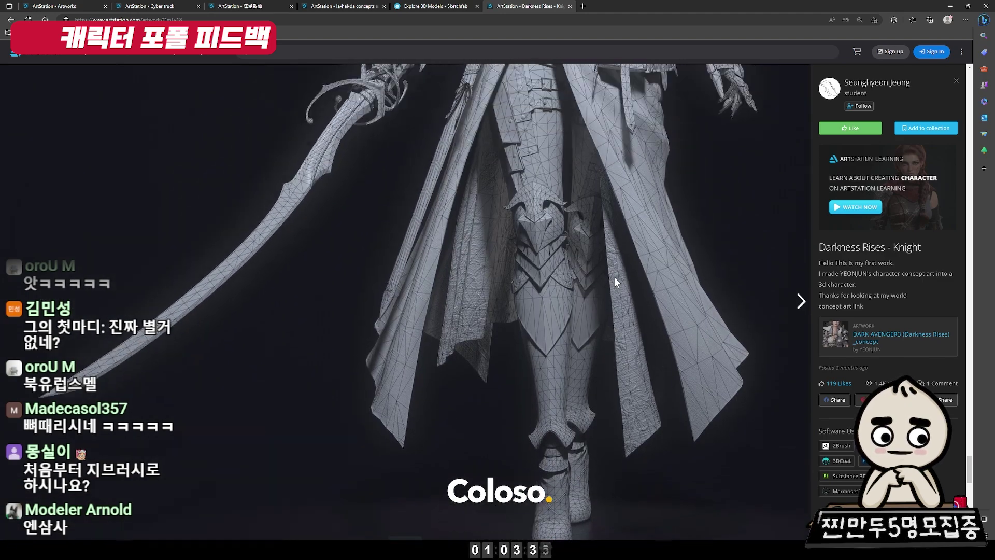
scroll(615, 278, up, 4)
scroll(614, 278, up, 1)
scroll(614, 279, up, 3)
scroll(615, 282, down, 1)
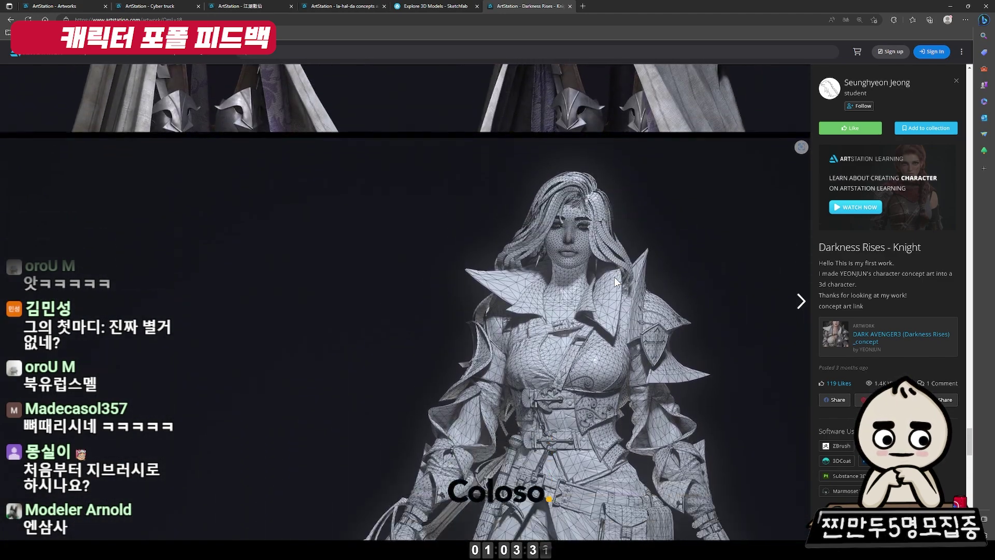
scroll(615, 281, down, 3)
scroll(614, 281, down, 2)
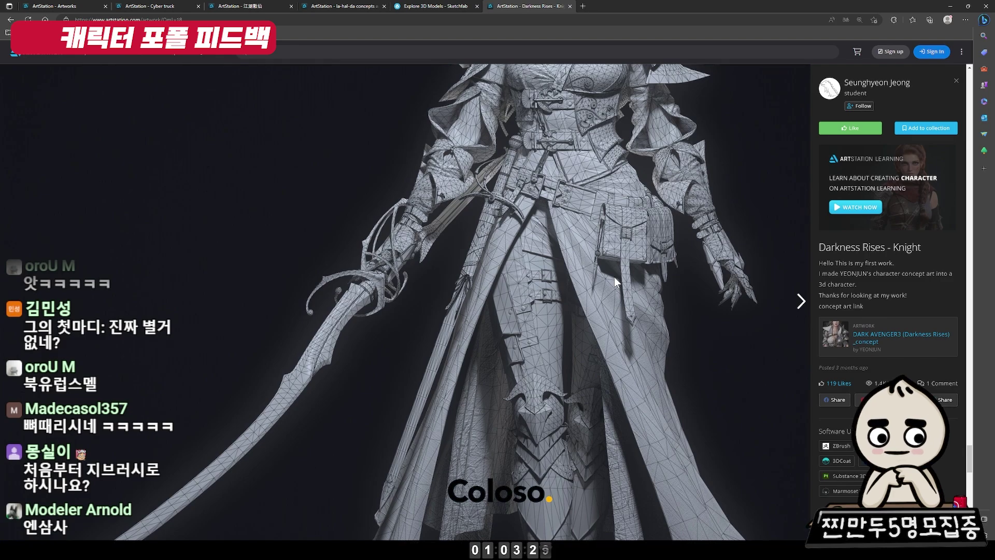
scroll(614, 277, down, 4)
scroll(614, 278, down, 1)
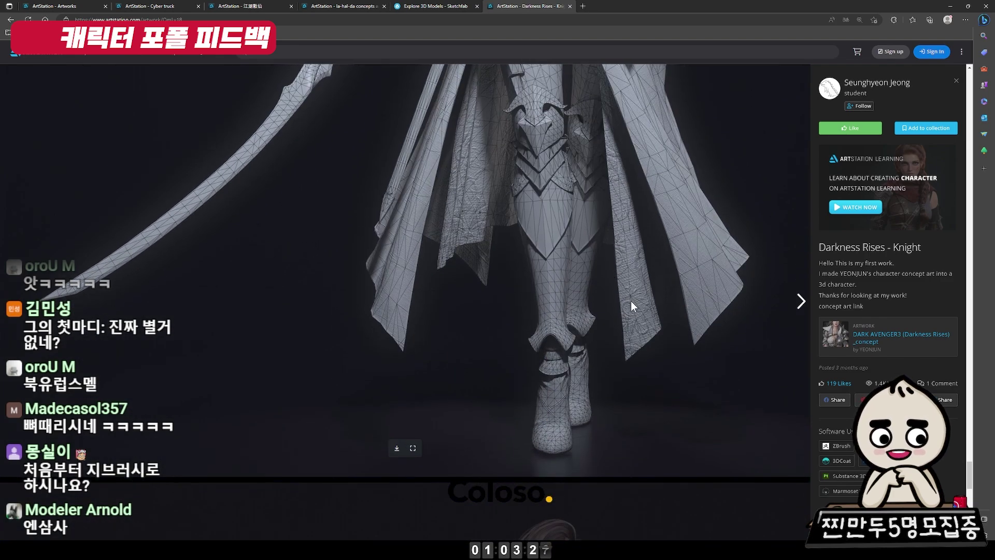
scroll(633, 310, up, 8)
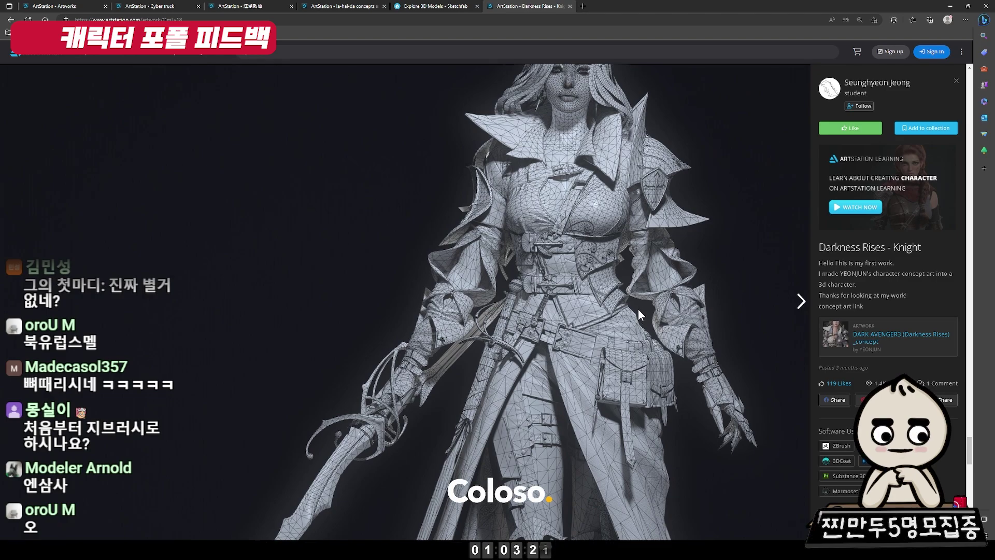
scroll(638, 309, up, 4)
scroll(639, 309, down, 4)
scroll(639, 310, down, 5)
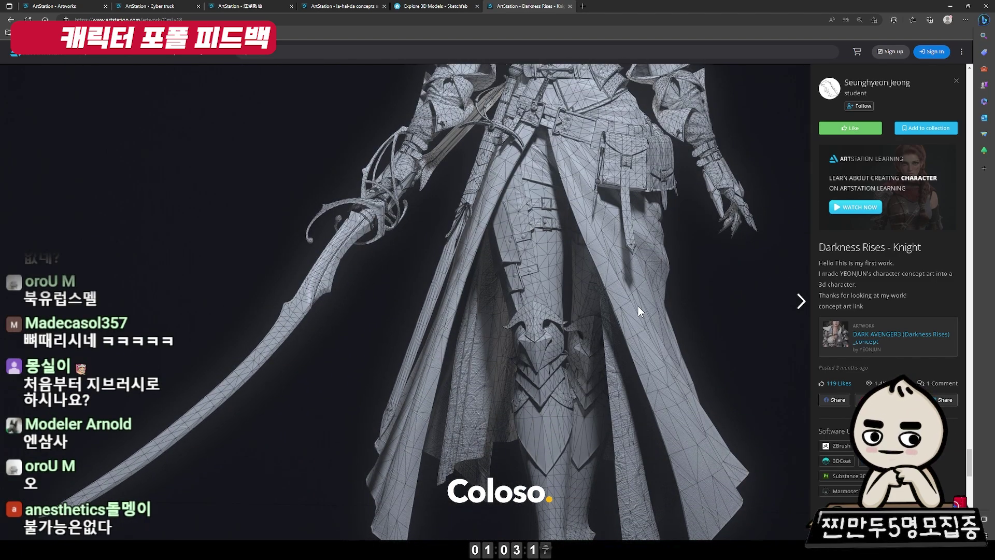
scroll(639, 306, down, 10)
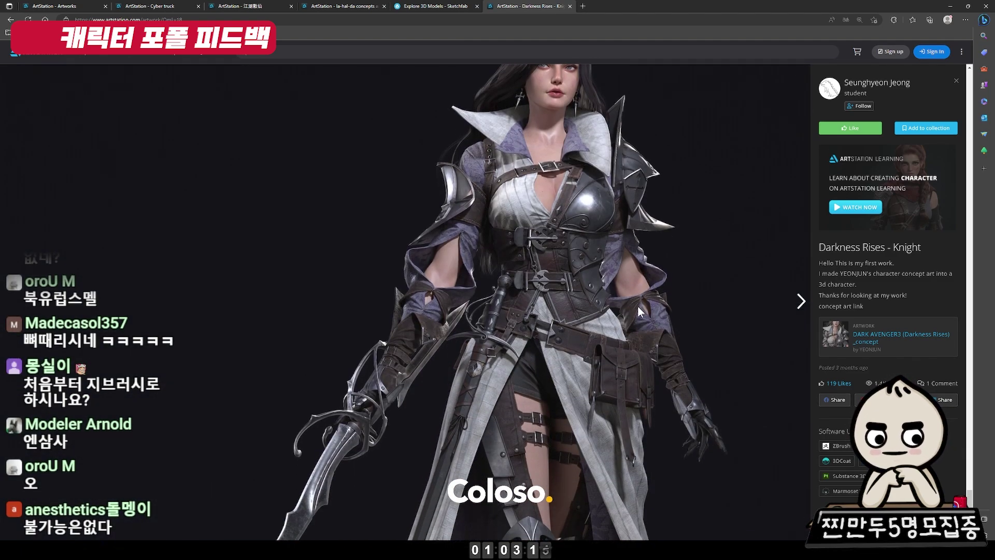
Scroll down through the knight's two-view render and sword close-ups
scroll(637, 306, down, 5)
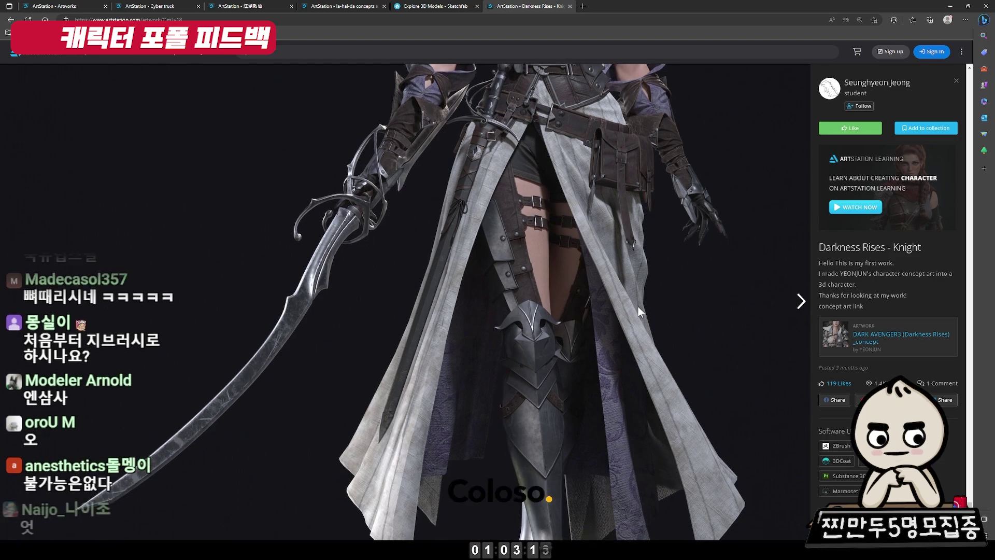
scroll(639, 307, down, 3)
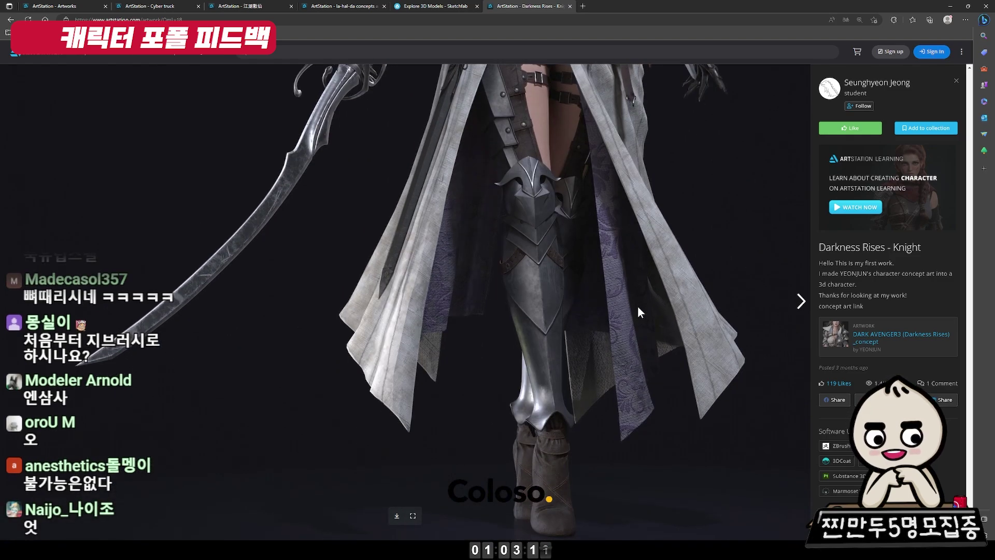
scroll(639, 307, up, 5)
scroll(639, 307, up, 5)
scroll(639, 307, up, 5)
scroll(639, 307, up, 3)
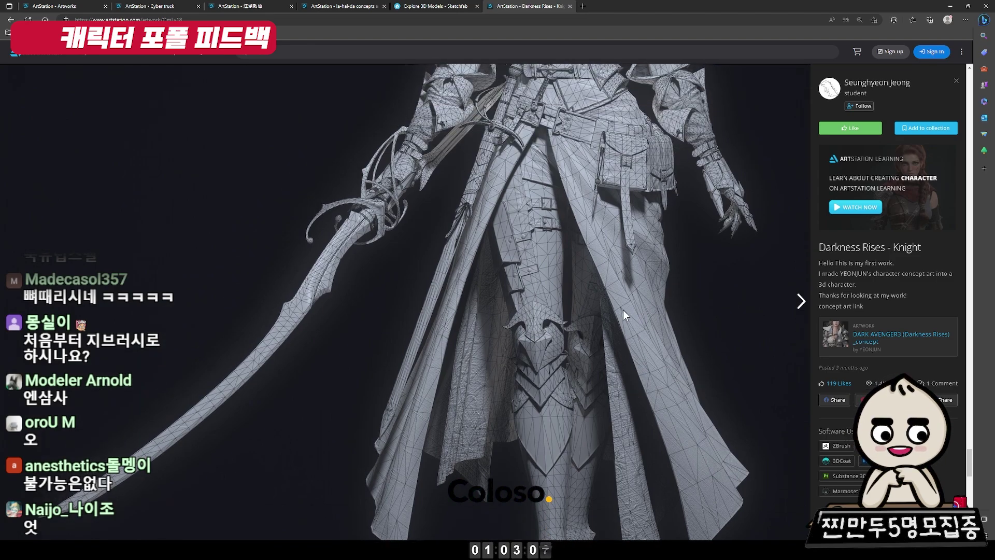
scroll(624, 309, down, 5)
scroll(623, 310, down, 5)
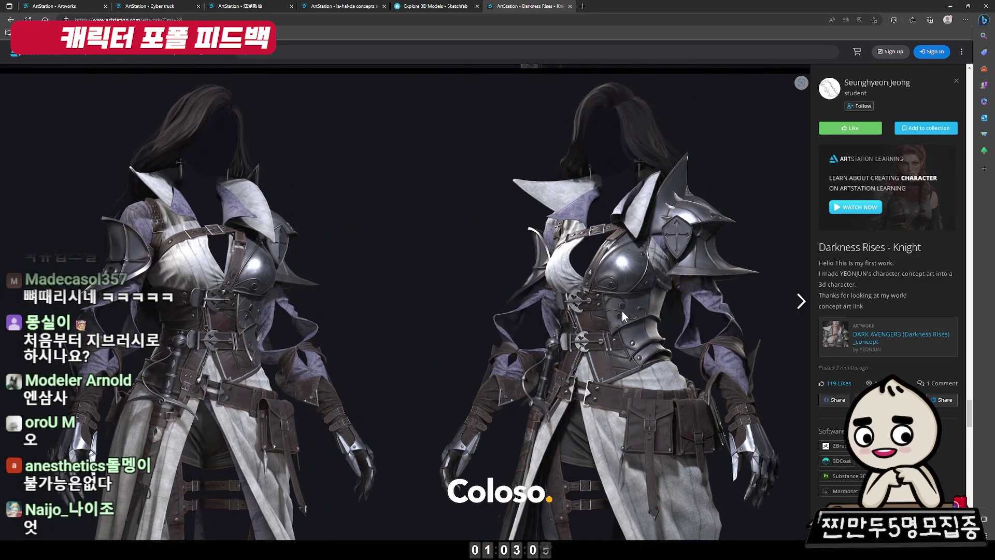
scroll(622, 316, down, 5)
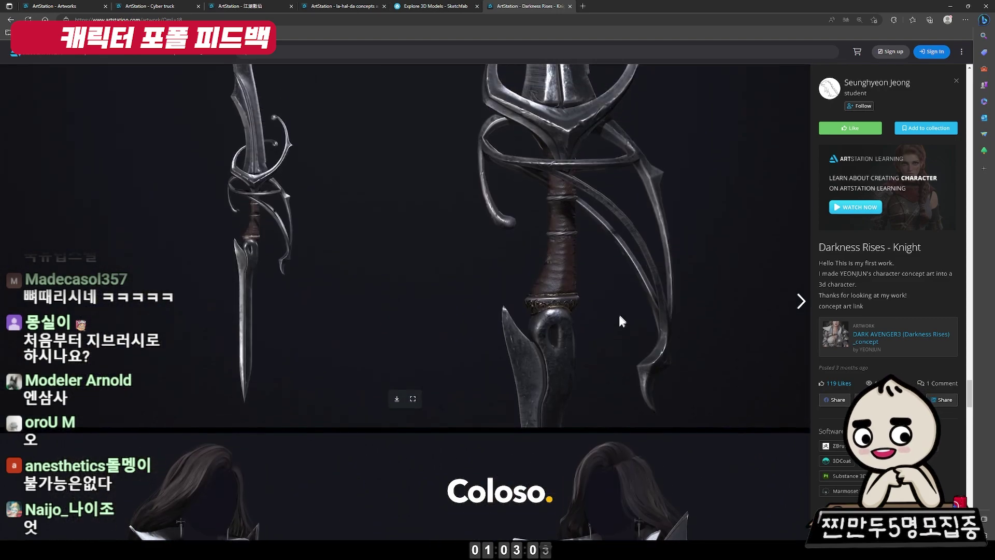
scroll(613, 328, down, 10)
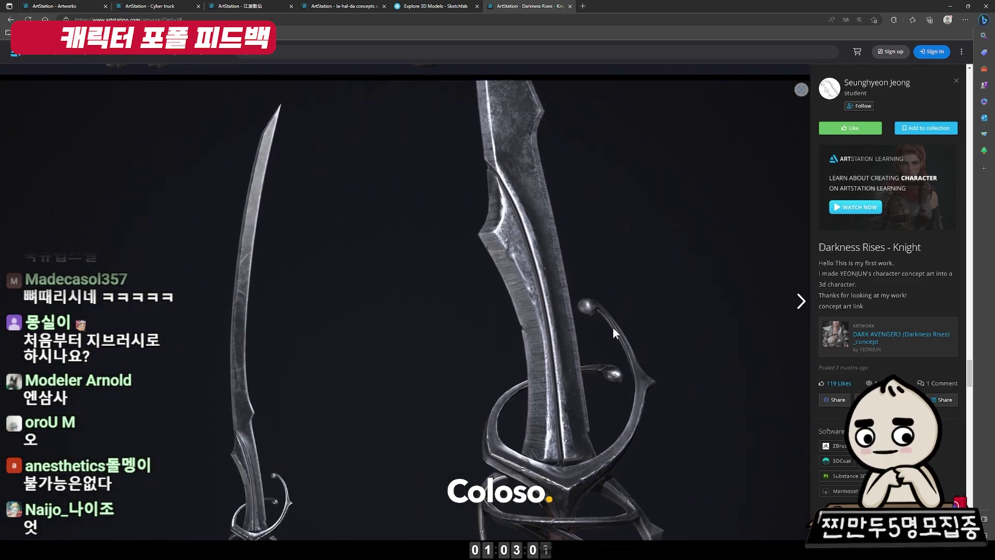
Scroll back up to the close-up of the knight's face and collar
scroll(613, 327, up, 4)
scroll(613, 327, up, 3)
scroll(613, 328, up, 3)
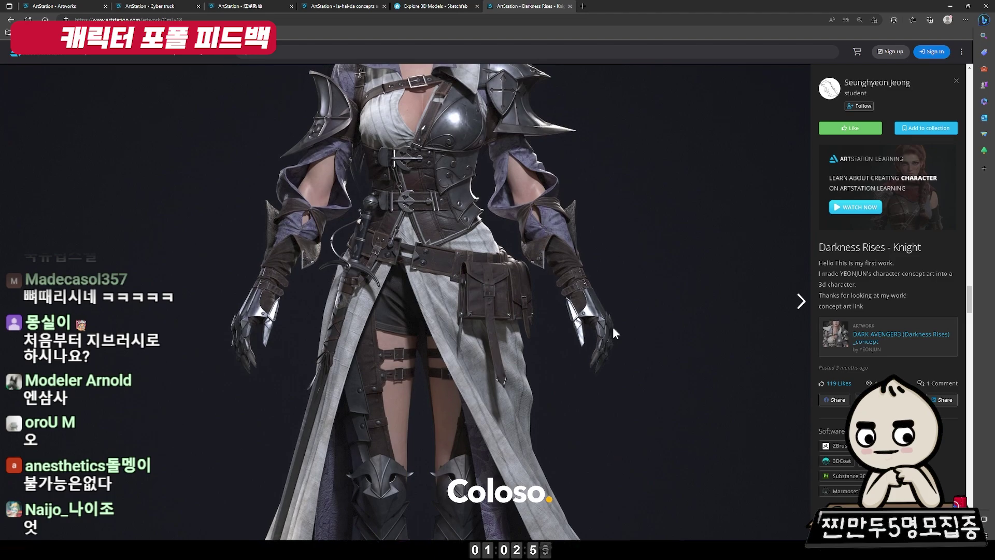
scroll(613, 328, up, 4)
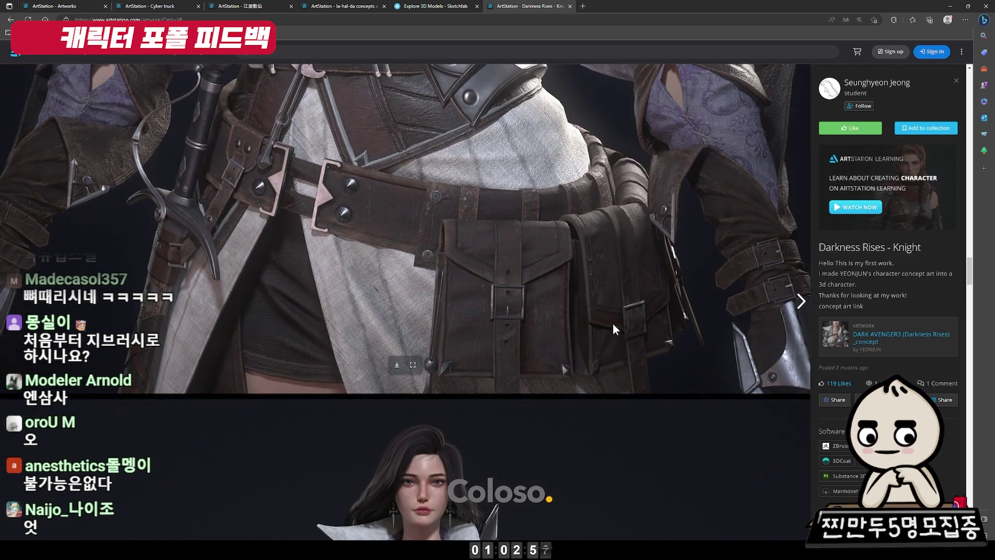
scroll(613, 325, up, 5)
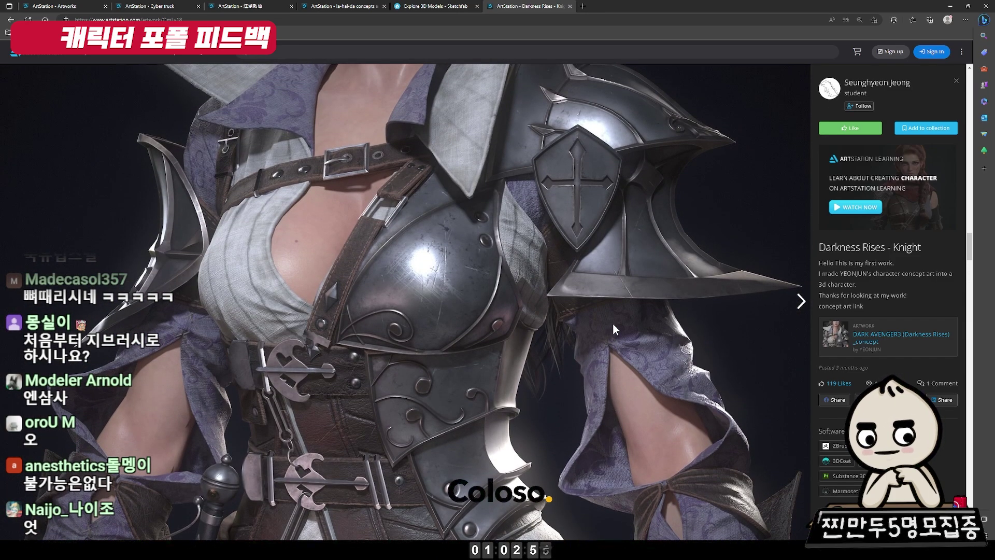
scroll(613, 322, up, 5)
scroll(601, 343, up, 2)
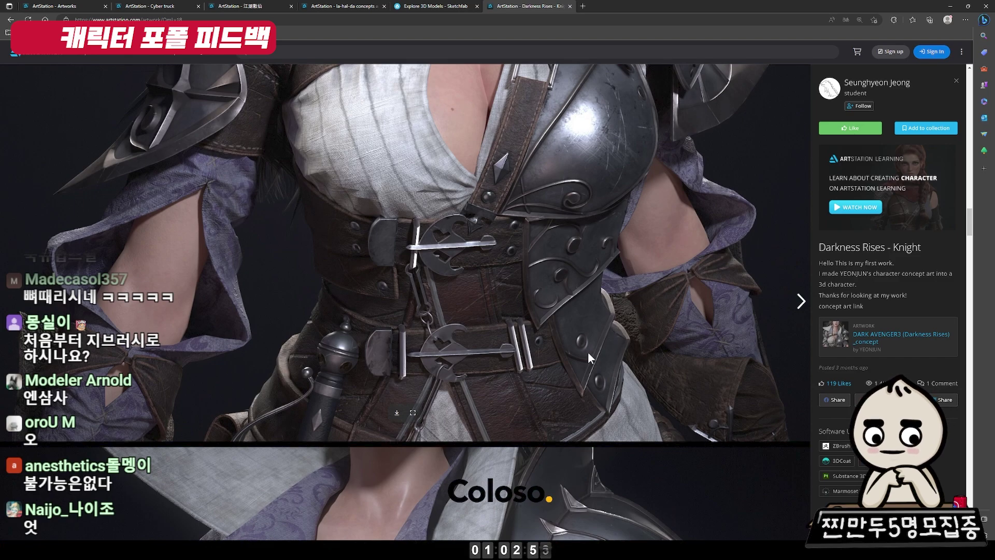
scroll(590, 349, up, 2)
scroll(591, 347, up, 2)
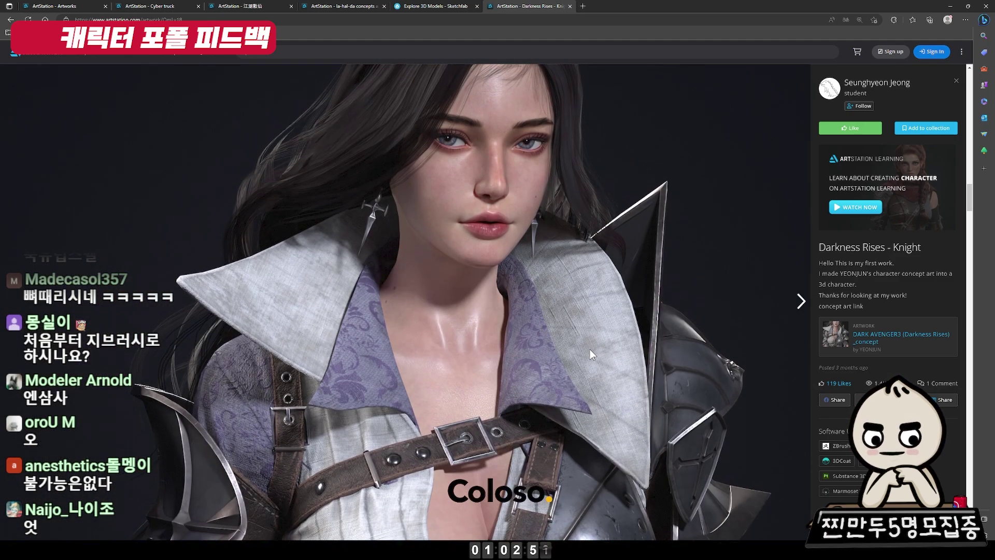
scroll(590, 350, up, 3)
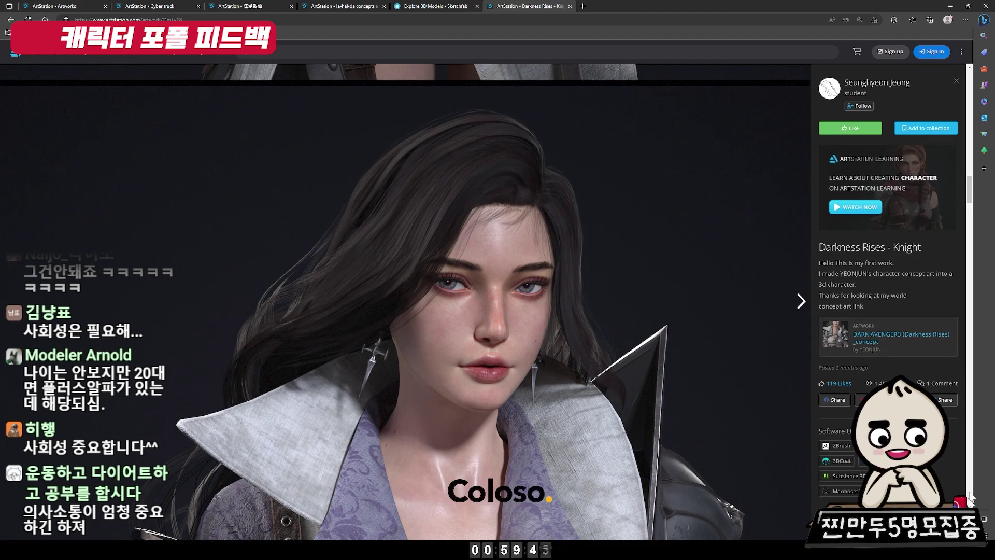
scroll(635, 412, up, 10)
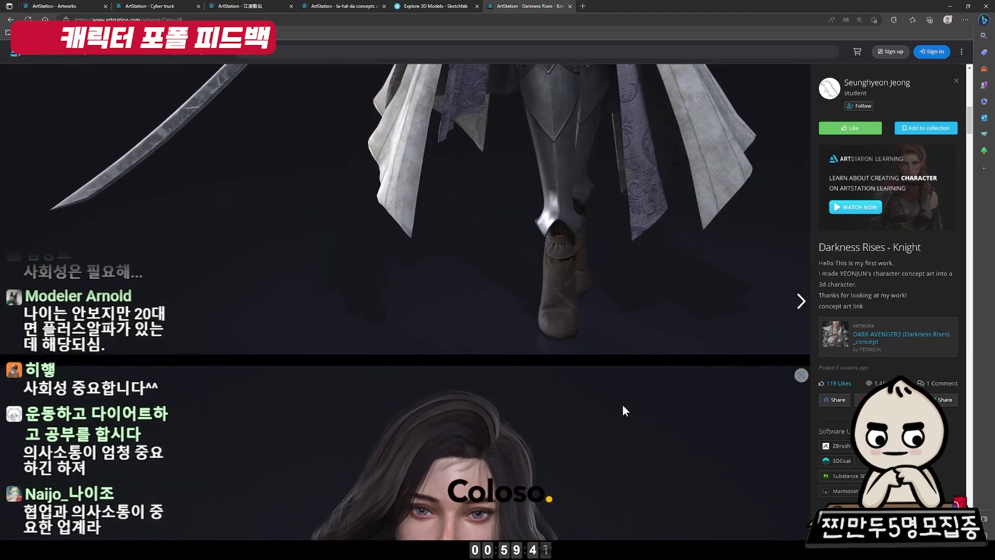
Scroll up to the full-body render's belt pouches, split skirt and knee armour
scroll(623, 405, up, 5)
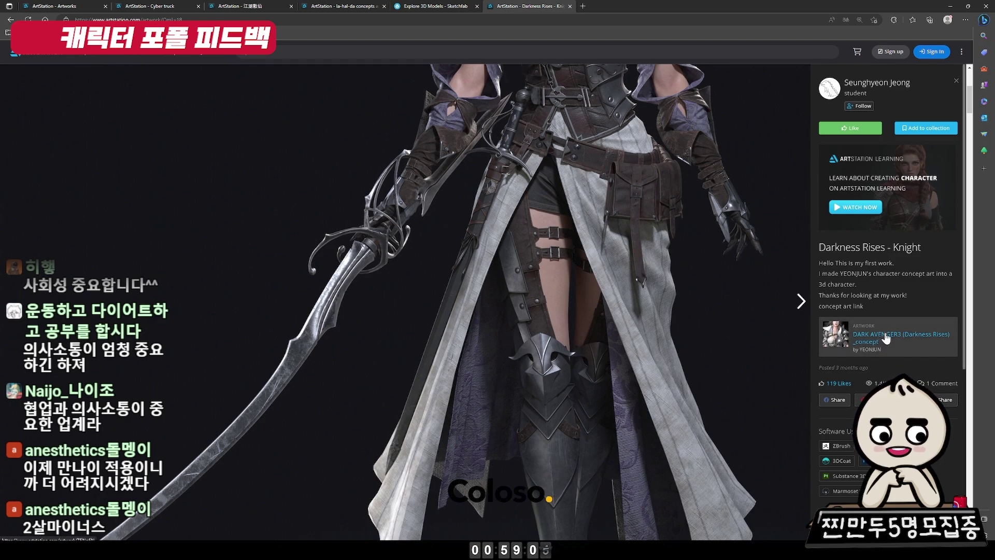
scroll(888, 342, down, 5)
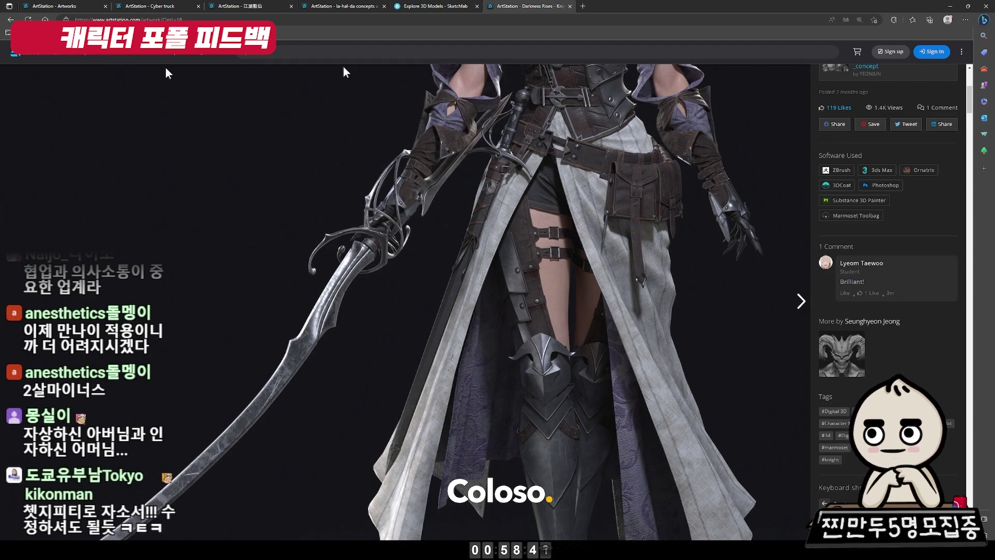
Switch the knight image from the waist crop to the fit-to-screen full view
click(575, 149)
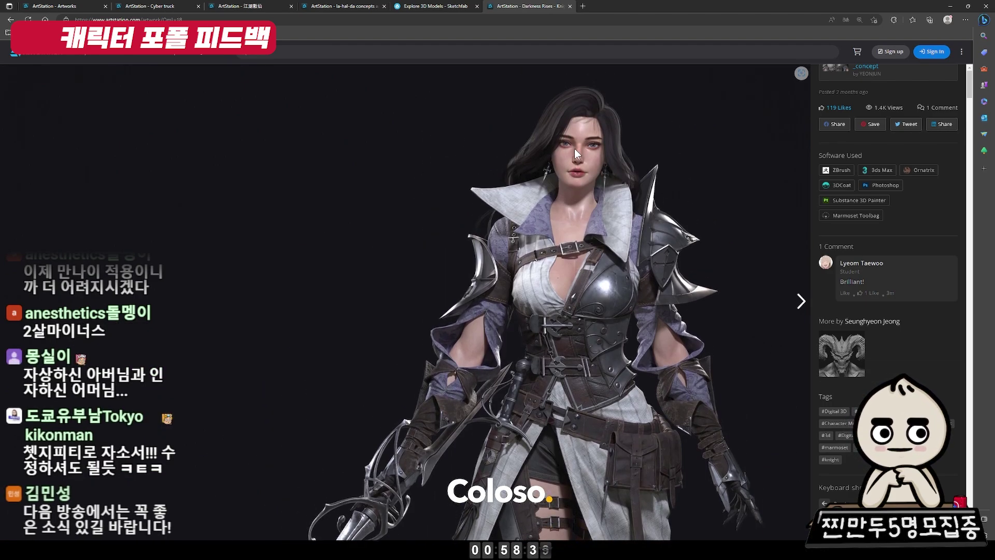